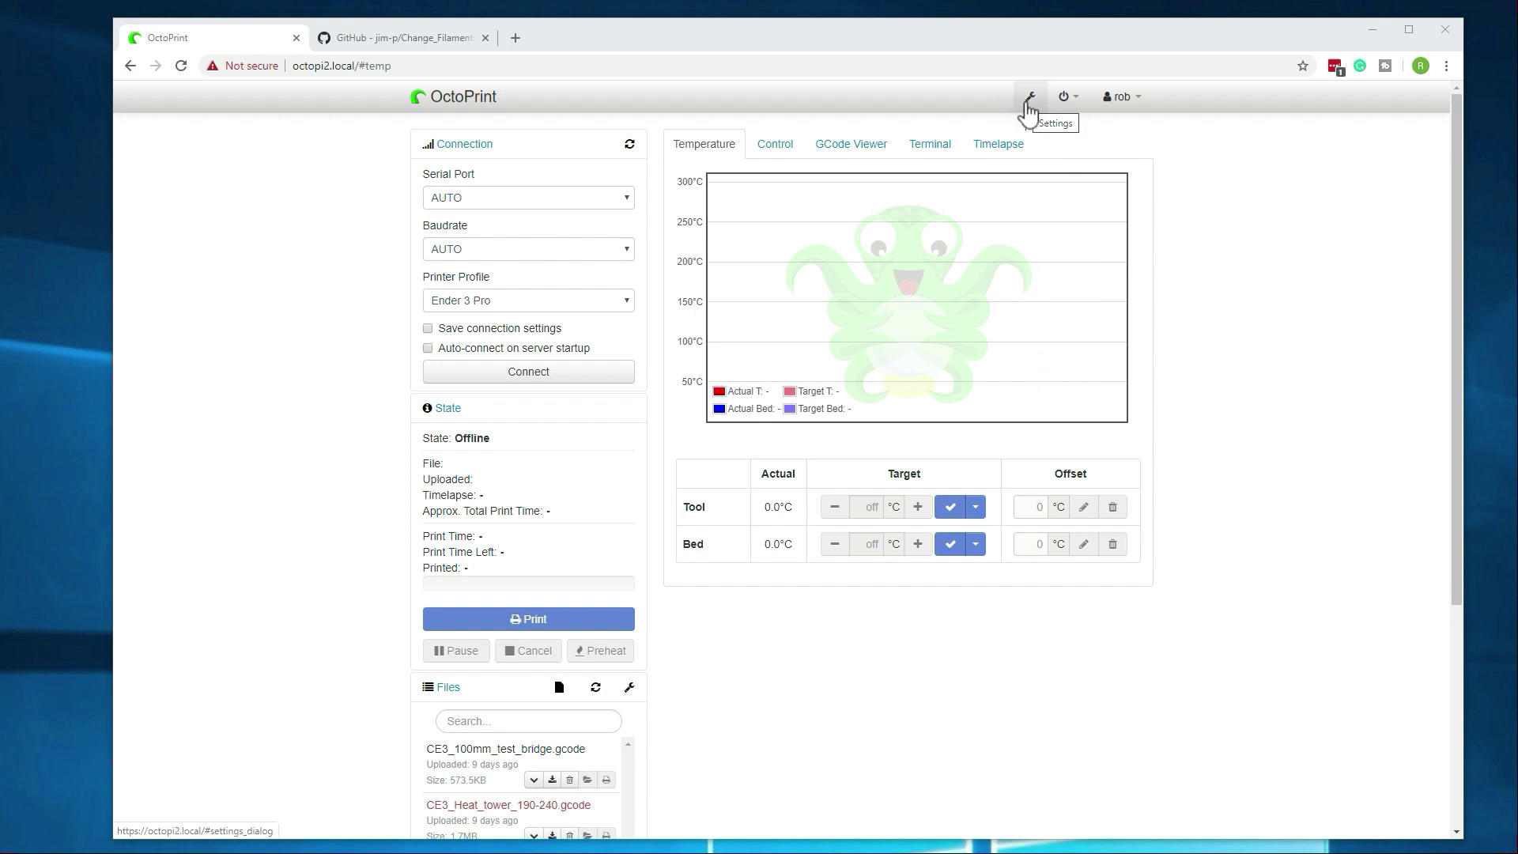
Find the Change_Filament plugin by searching 'fila' in Plugin Manager, then install it
click(1027, 104)
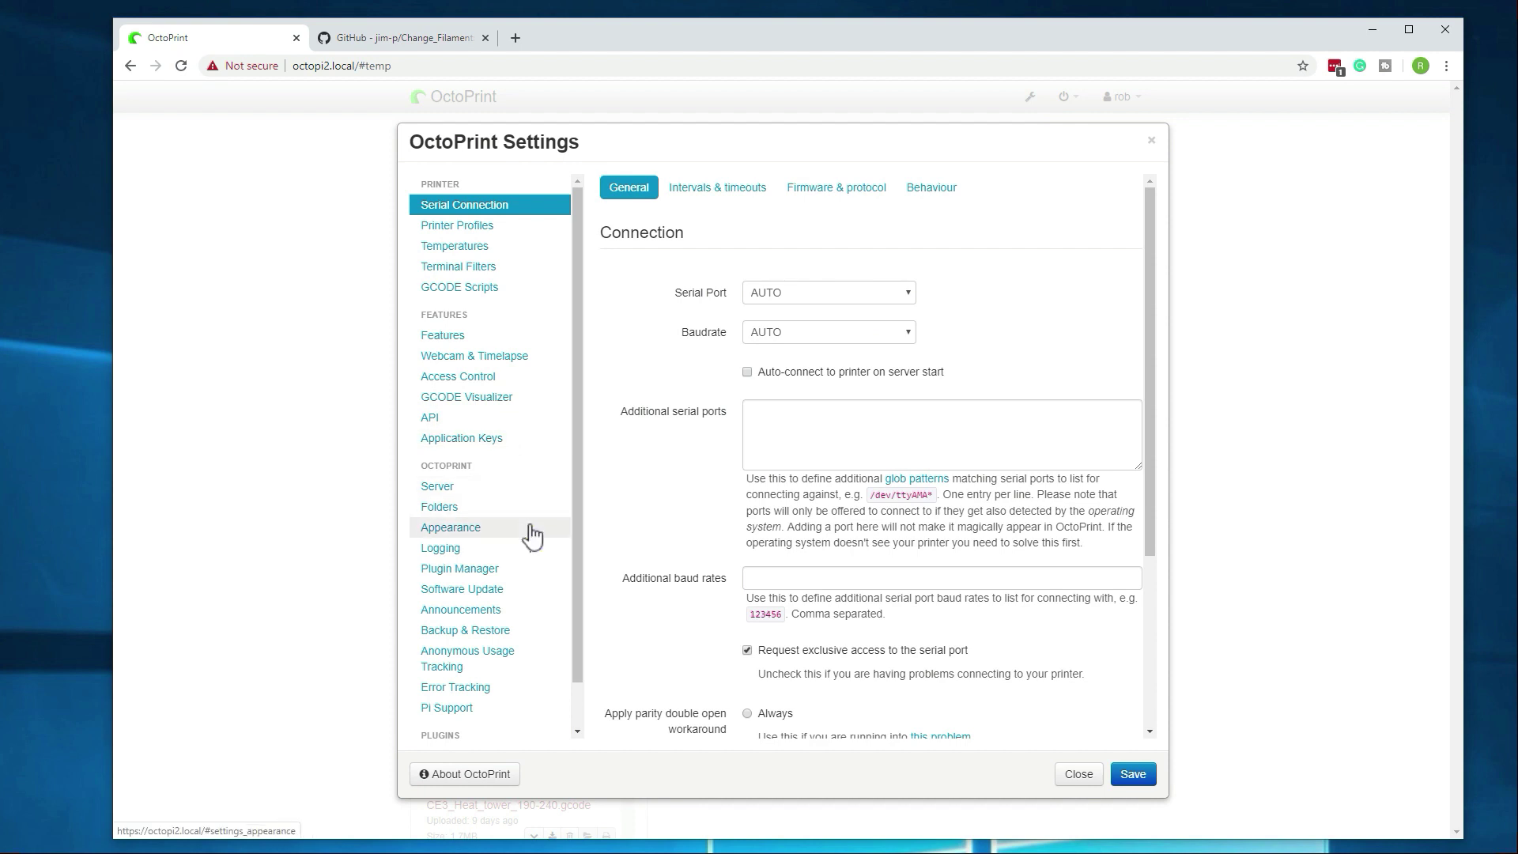
click(495, 574)
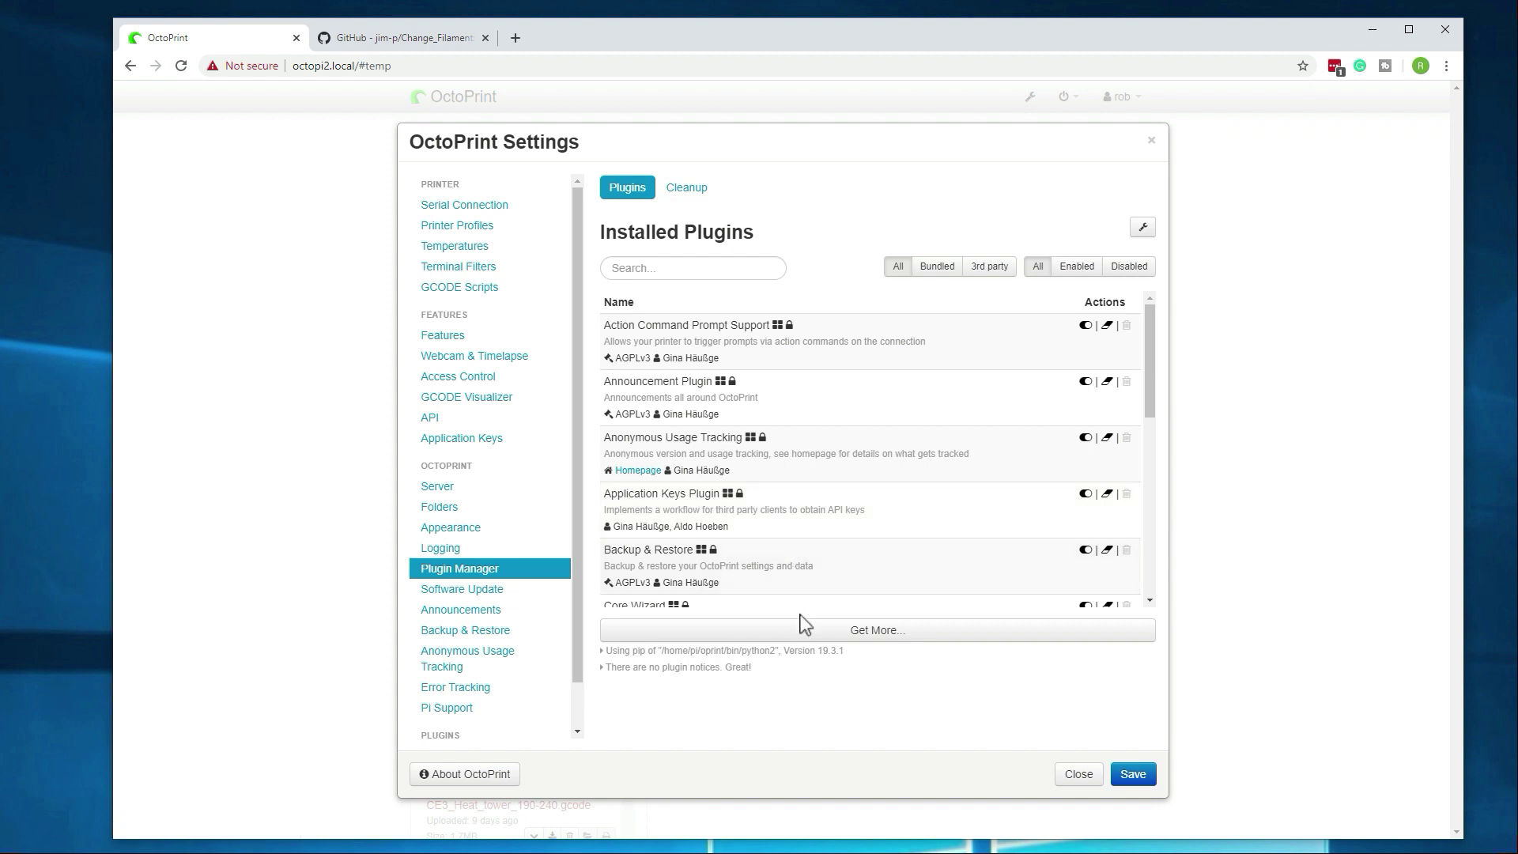
click(874, 642)
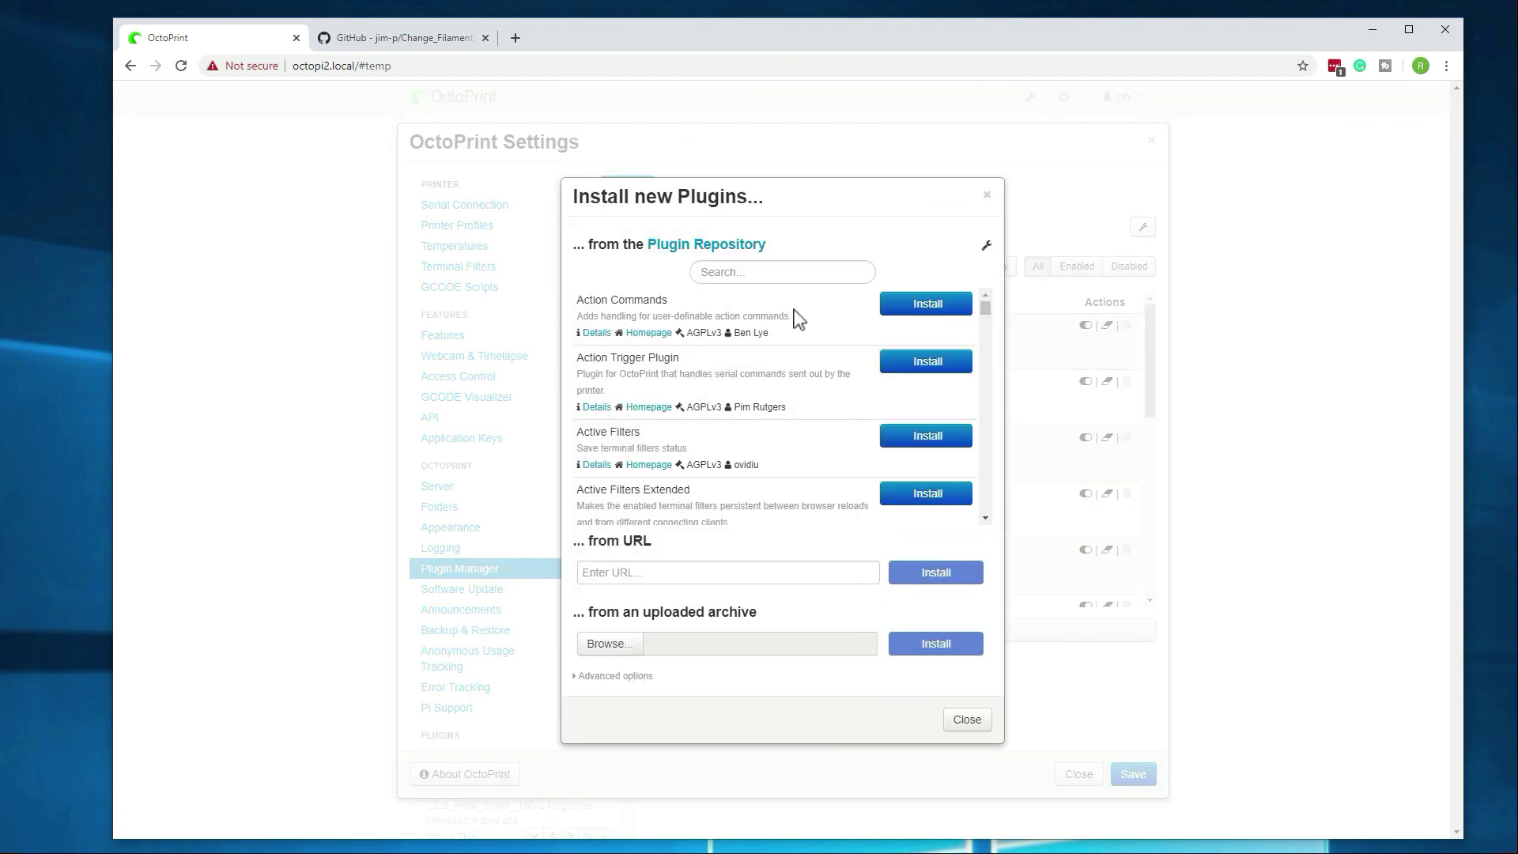
click(786, 277)
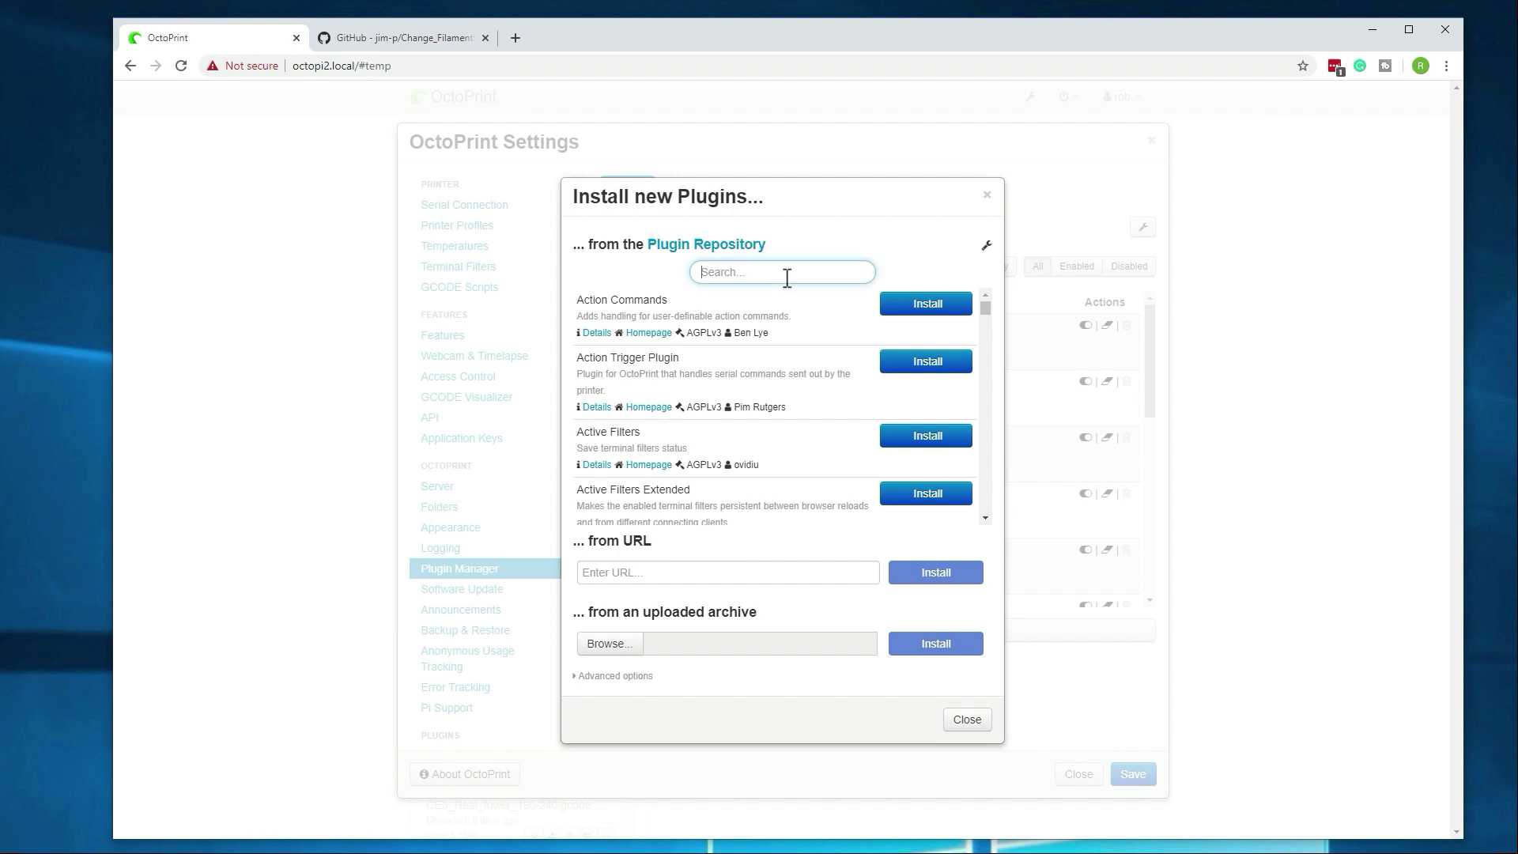
text(fil)
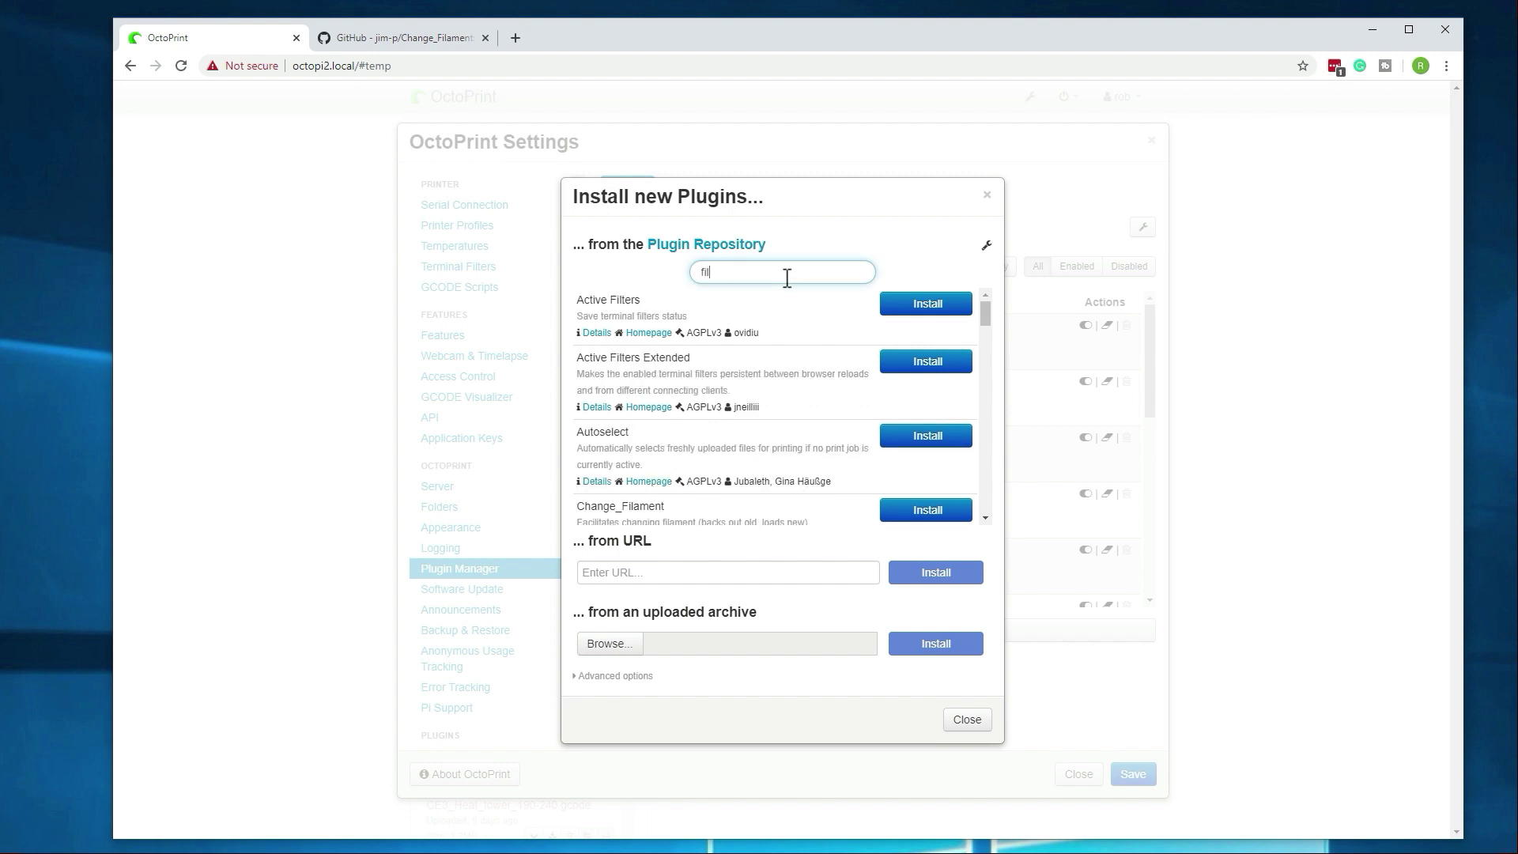
text(a)
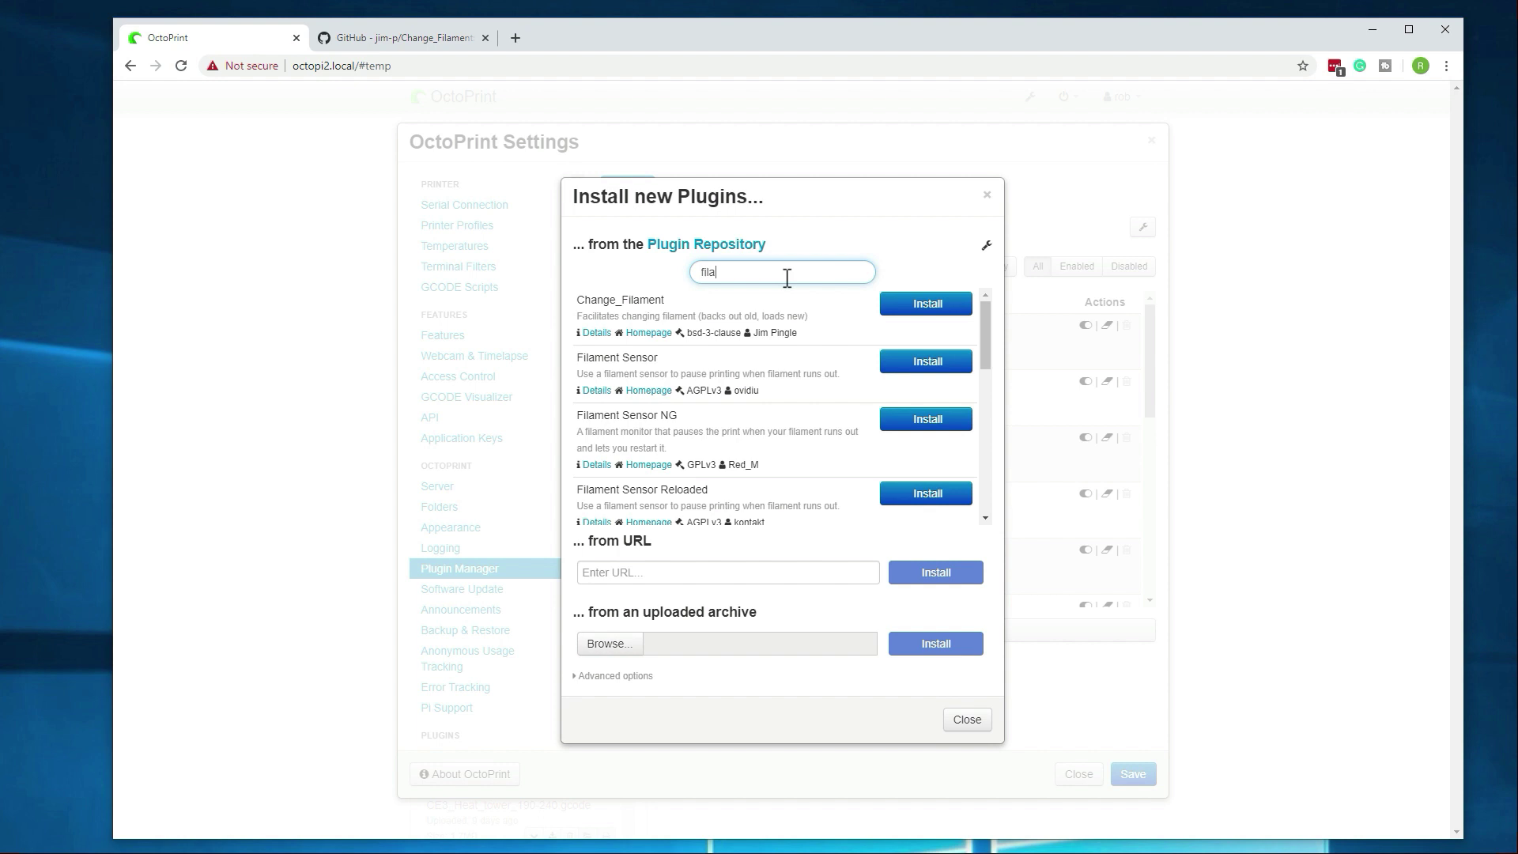
drag(590, 300, 685, 316)
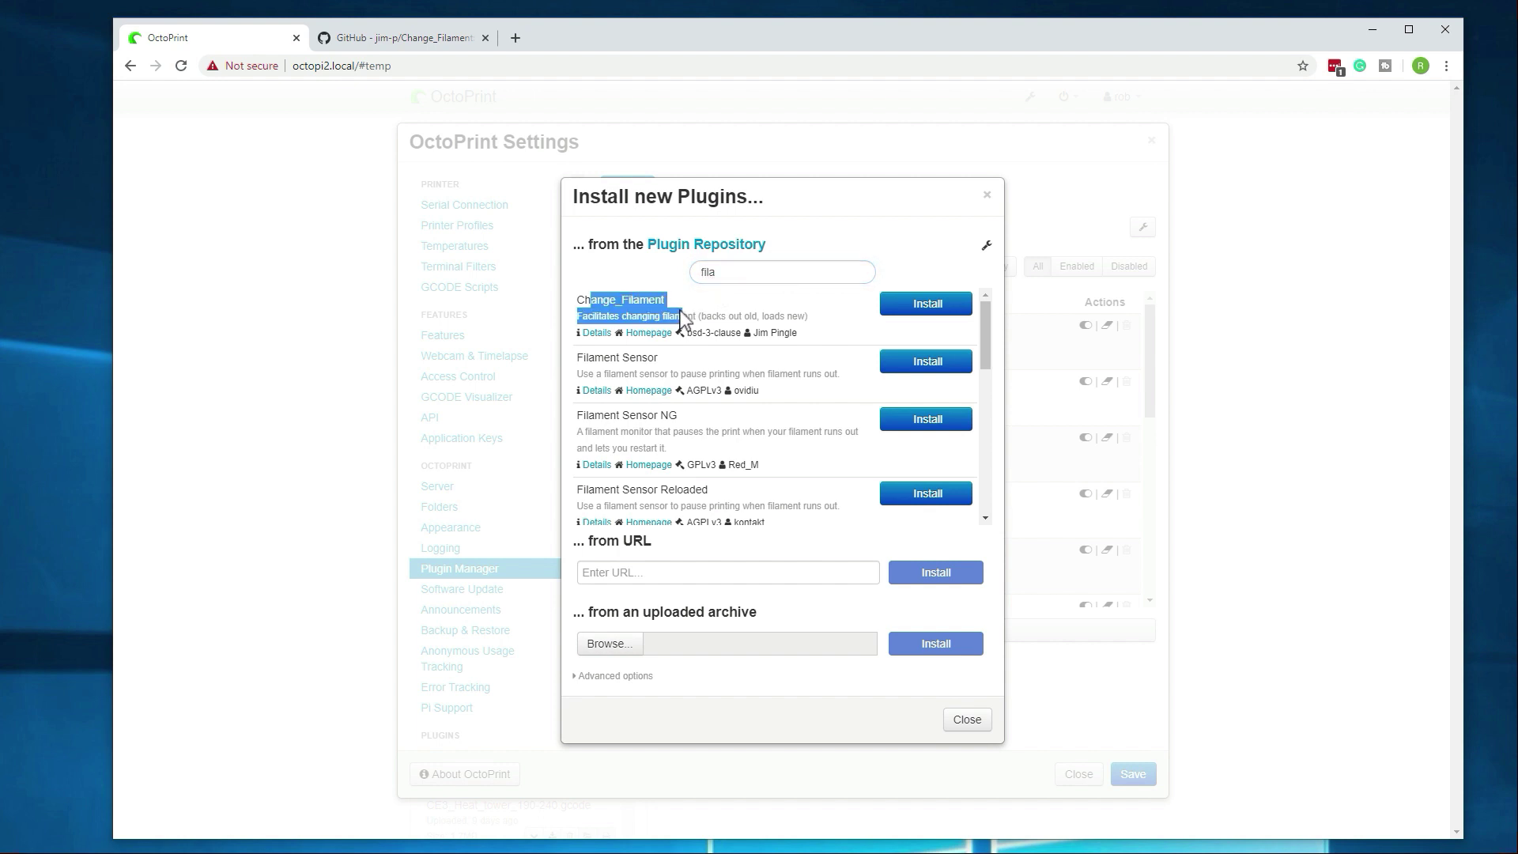
click(922, 316)
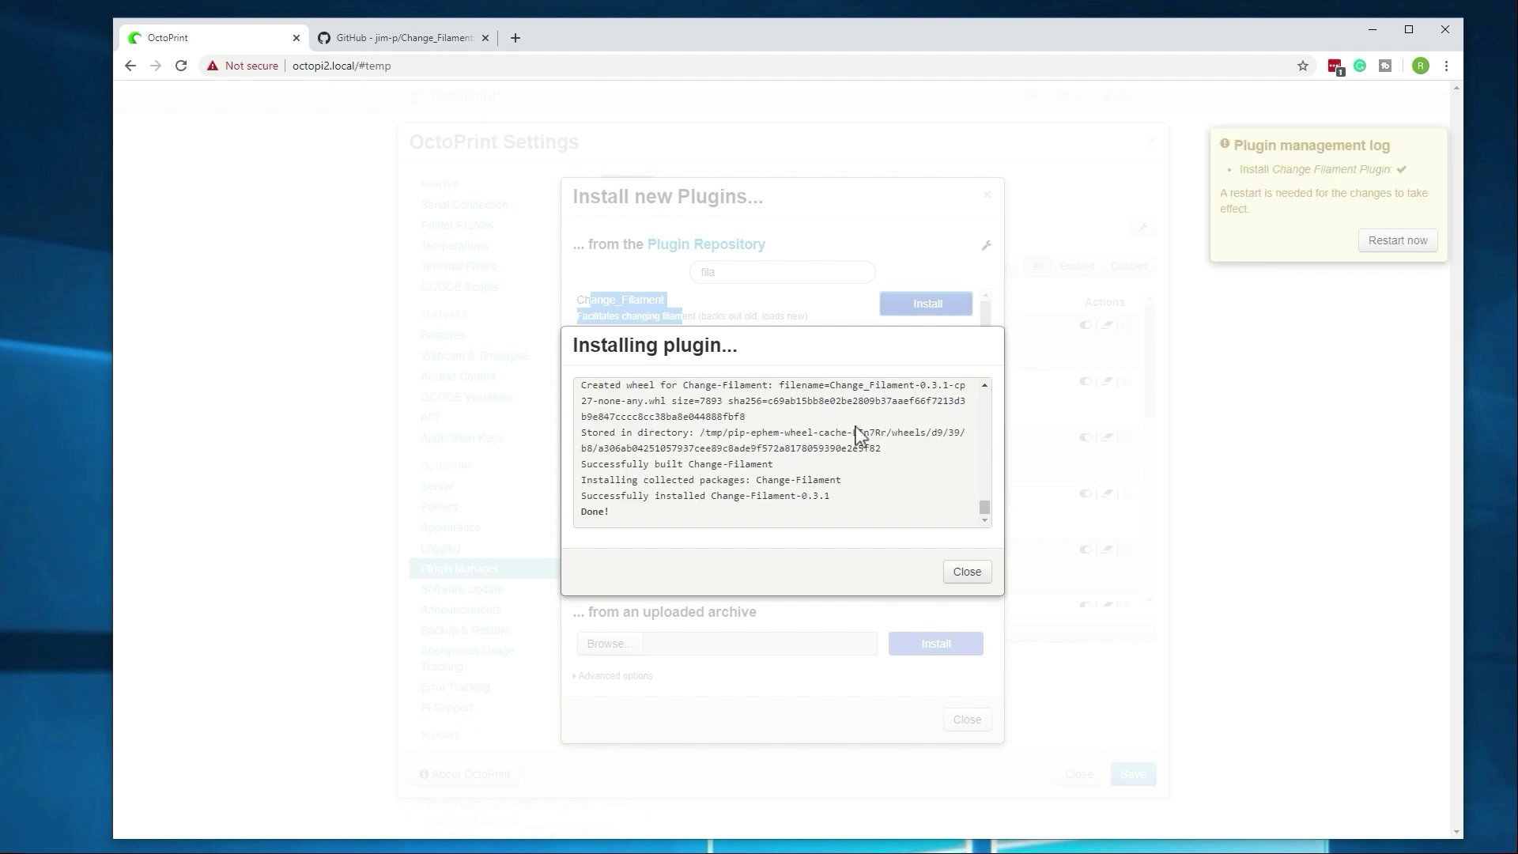
Dismiss the install log, restart the OctoPrint server to activate the plugin, and reload the interface
click(987, 565)
click(1391, 241)
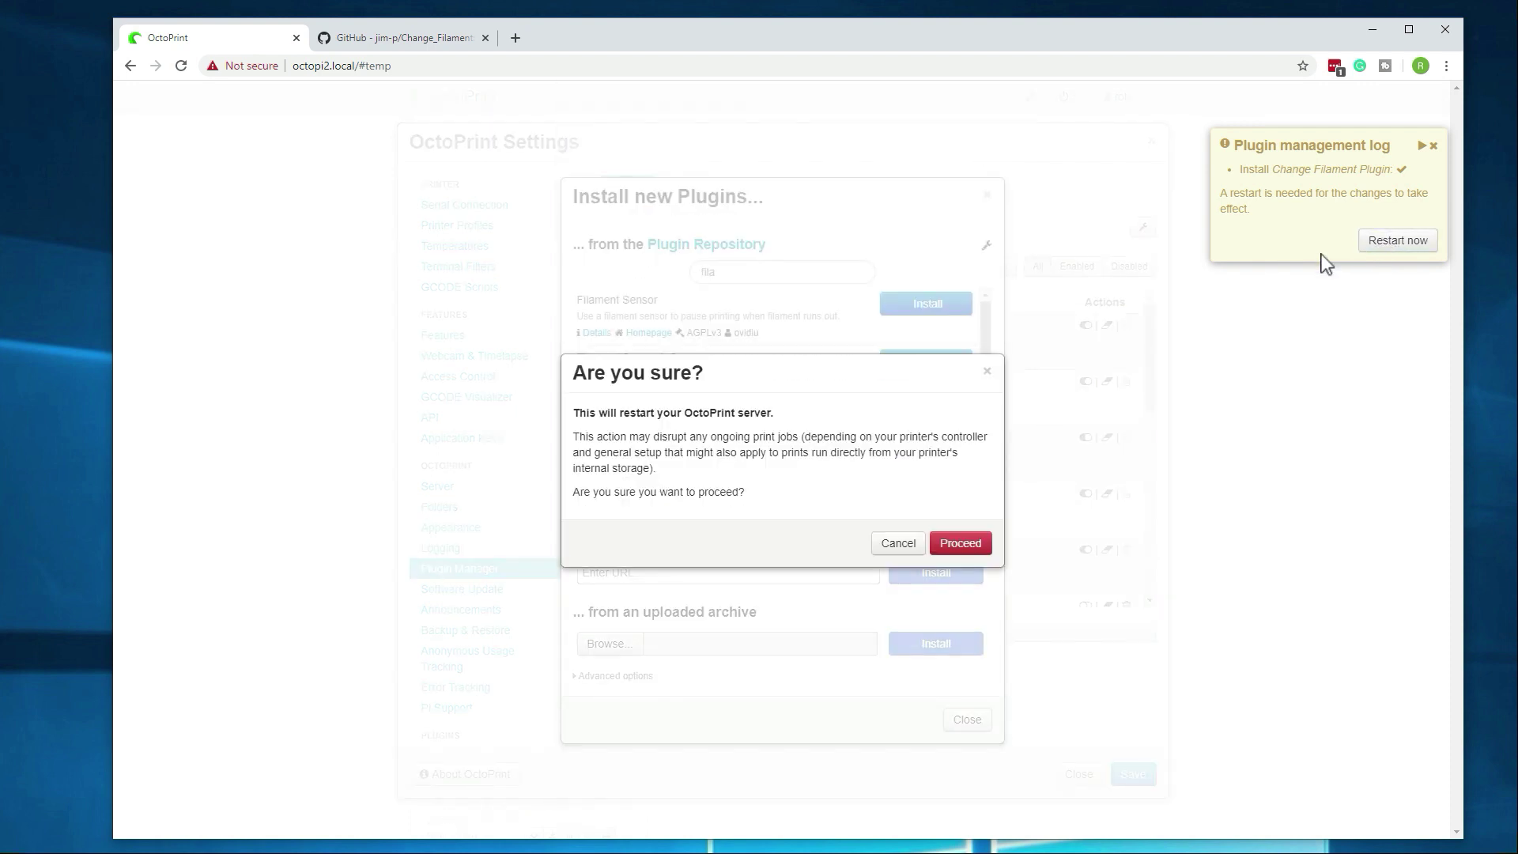
click(963, 545)
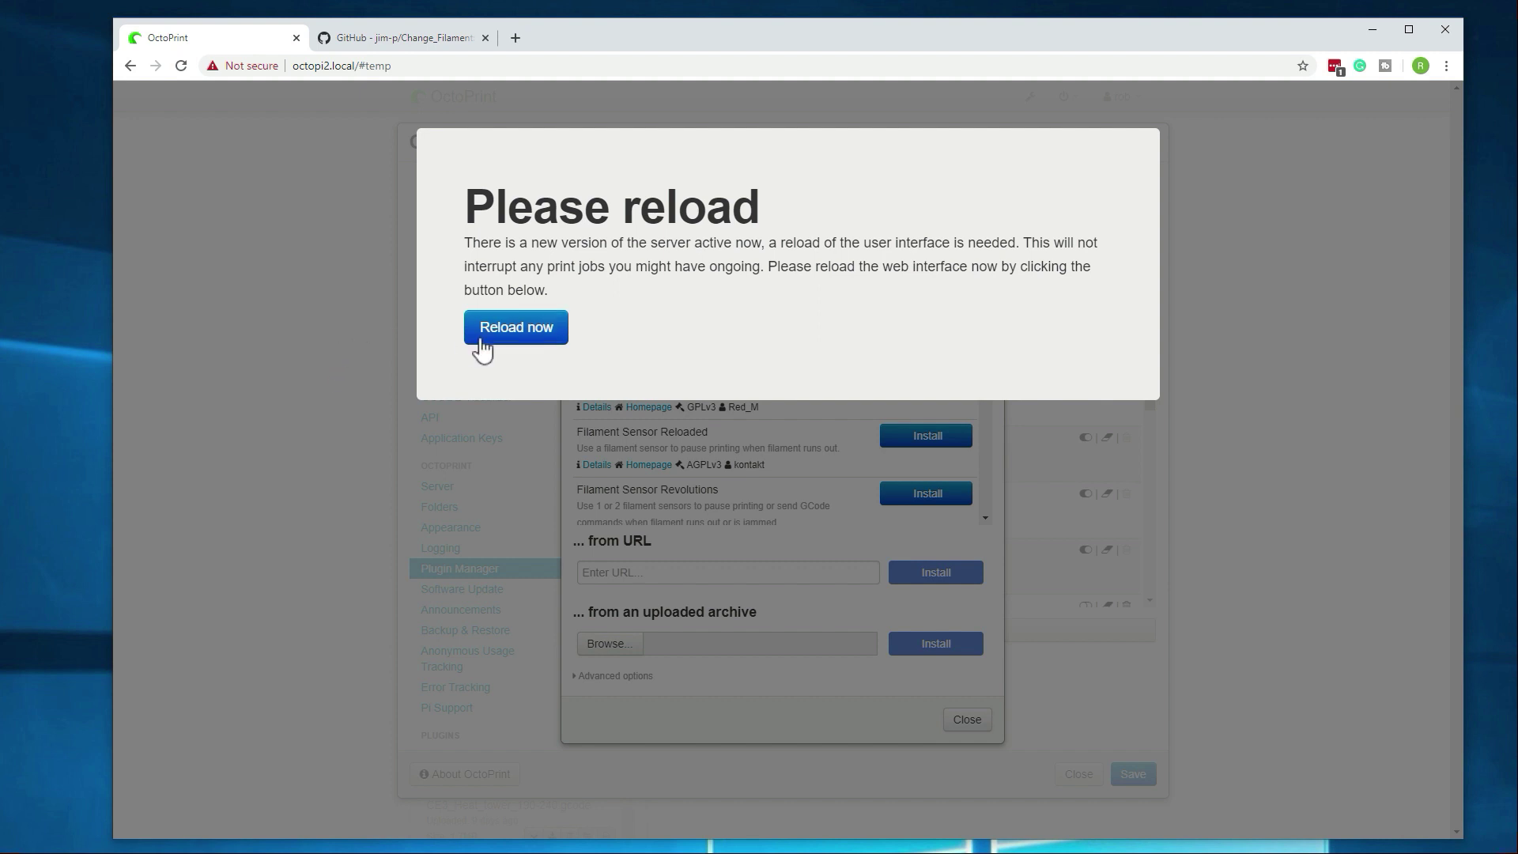
click(514, 328)
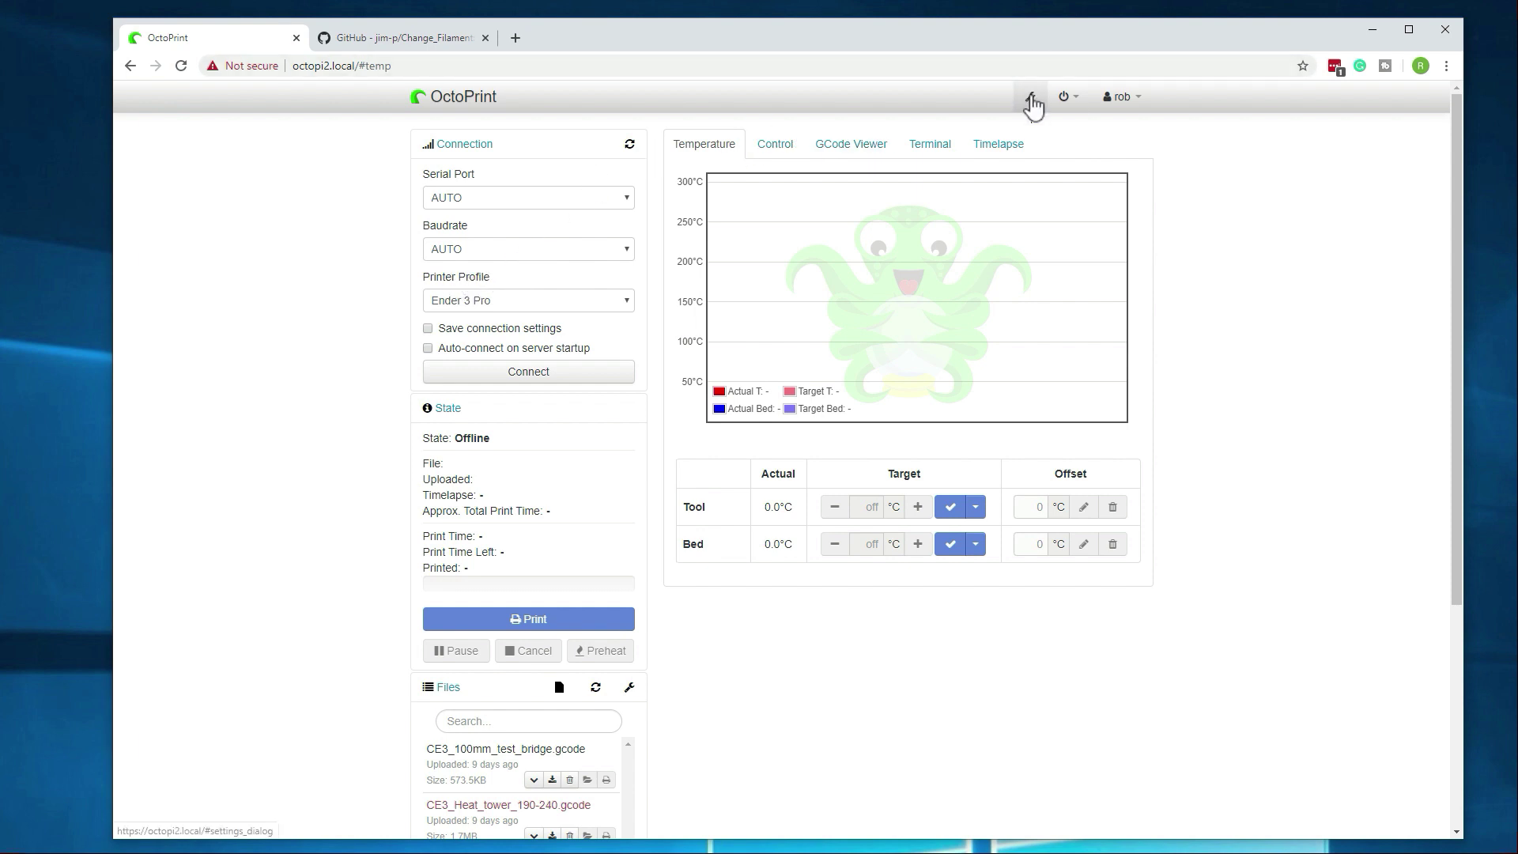
click(1029, 96)
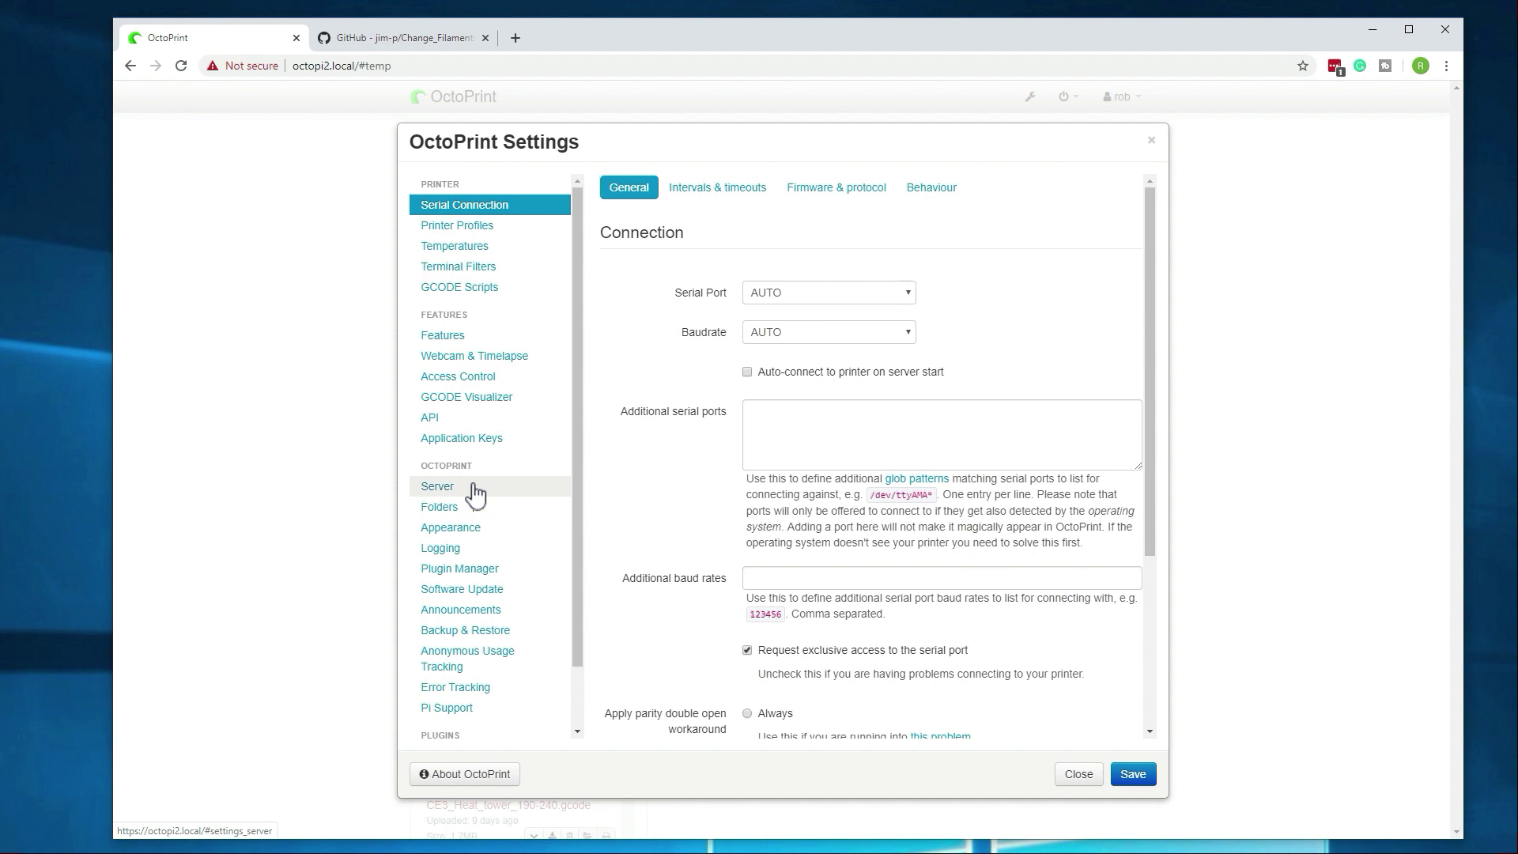
scroll(478, 491, down, 1)
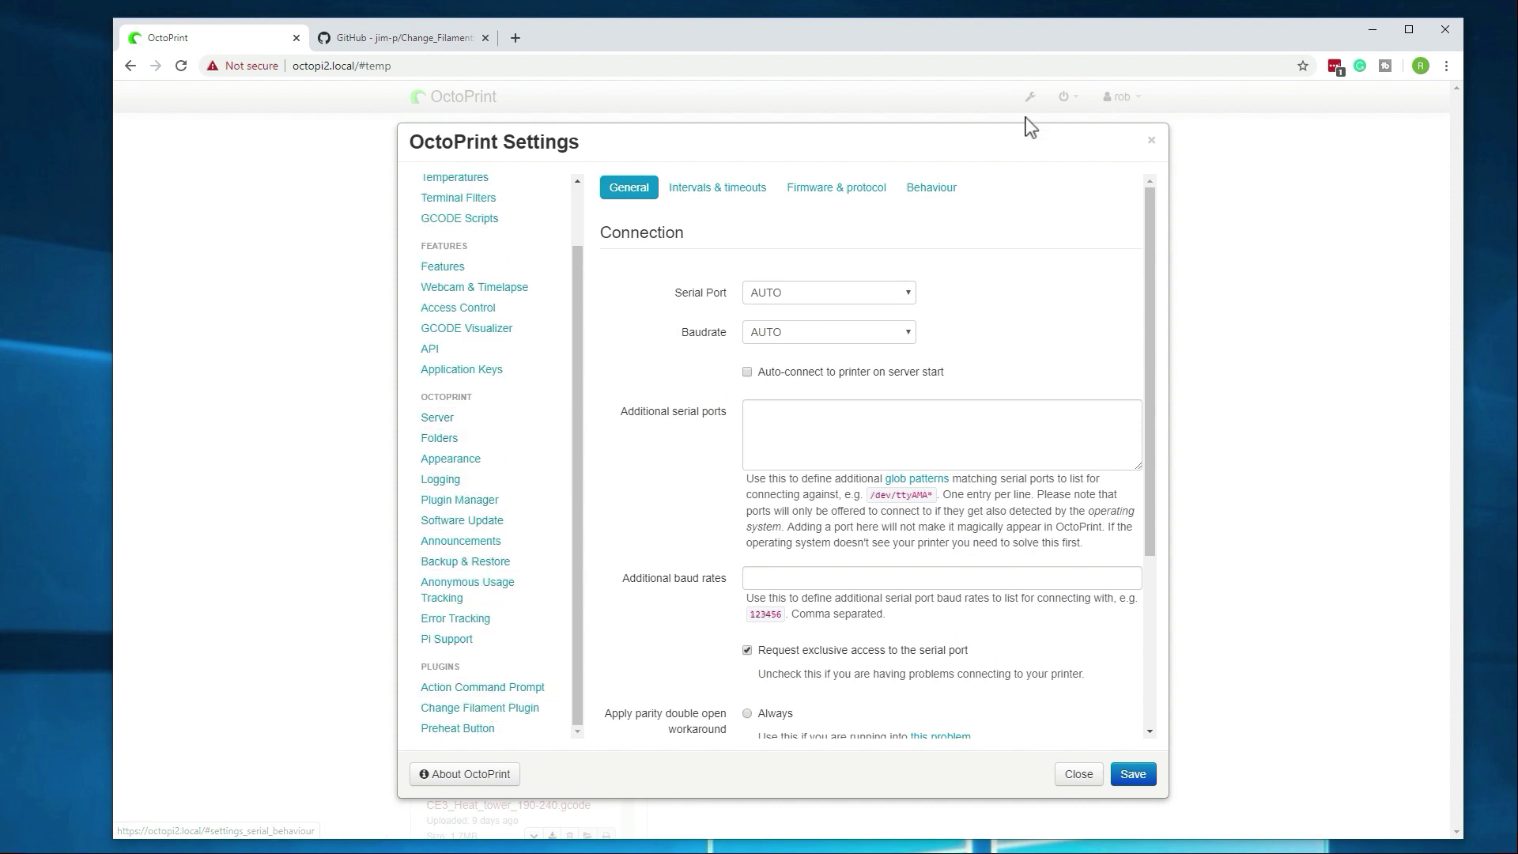
drag(428, 666, 470, 674)
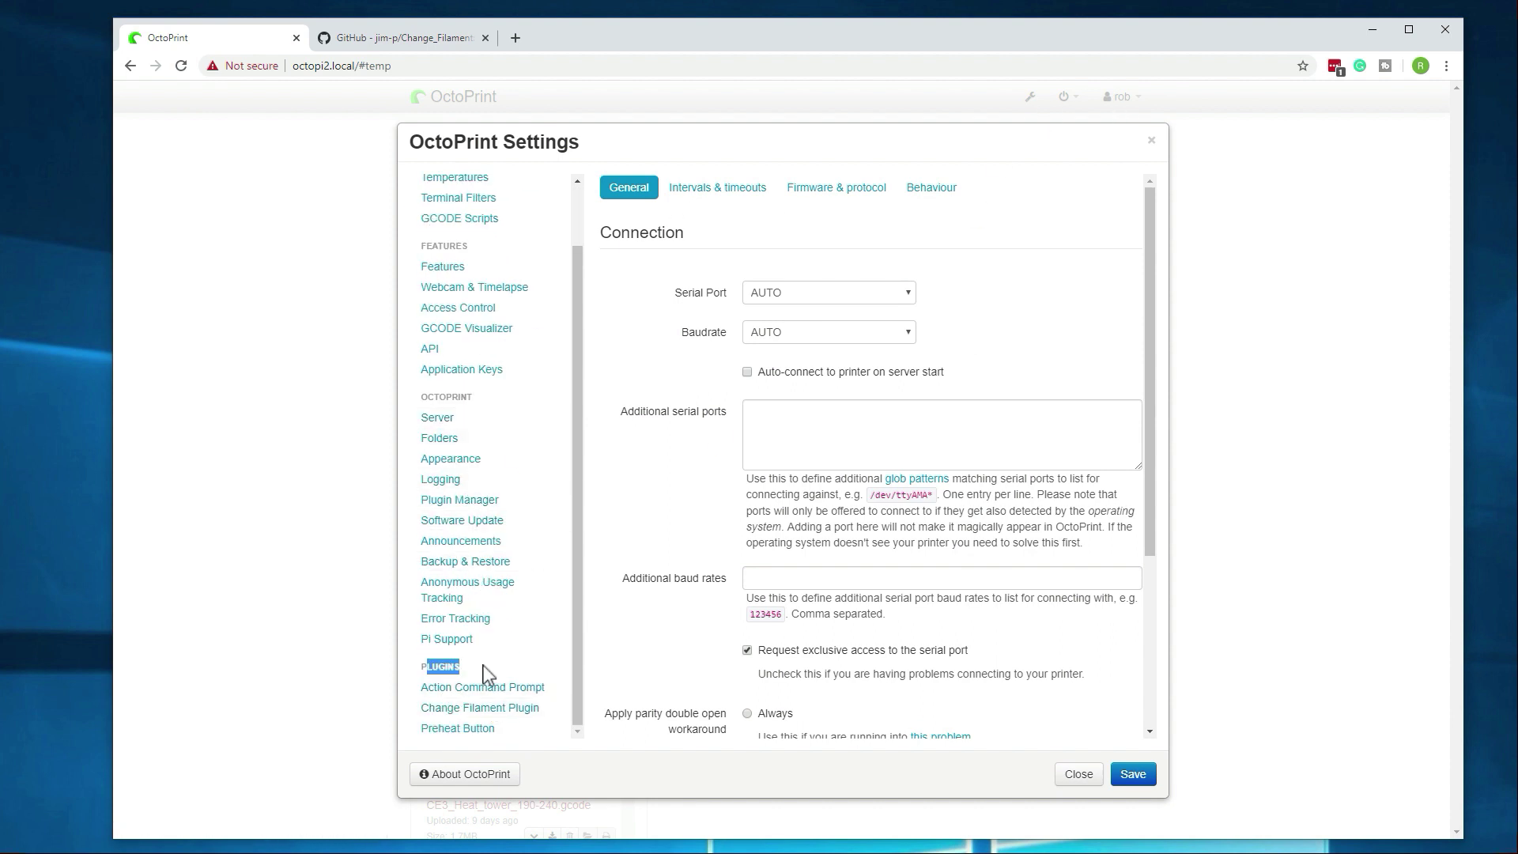
click(520, 711)
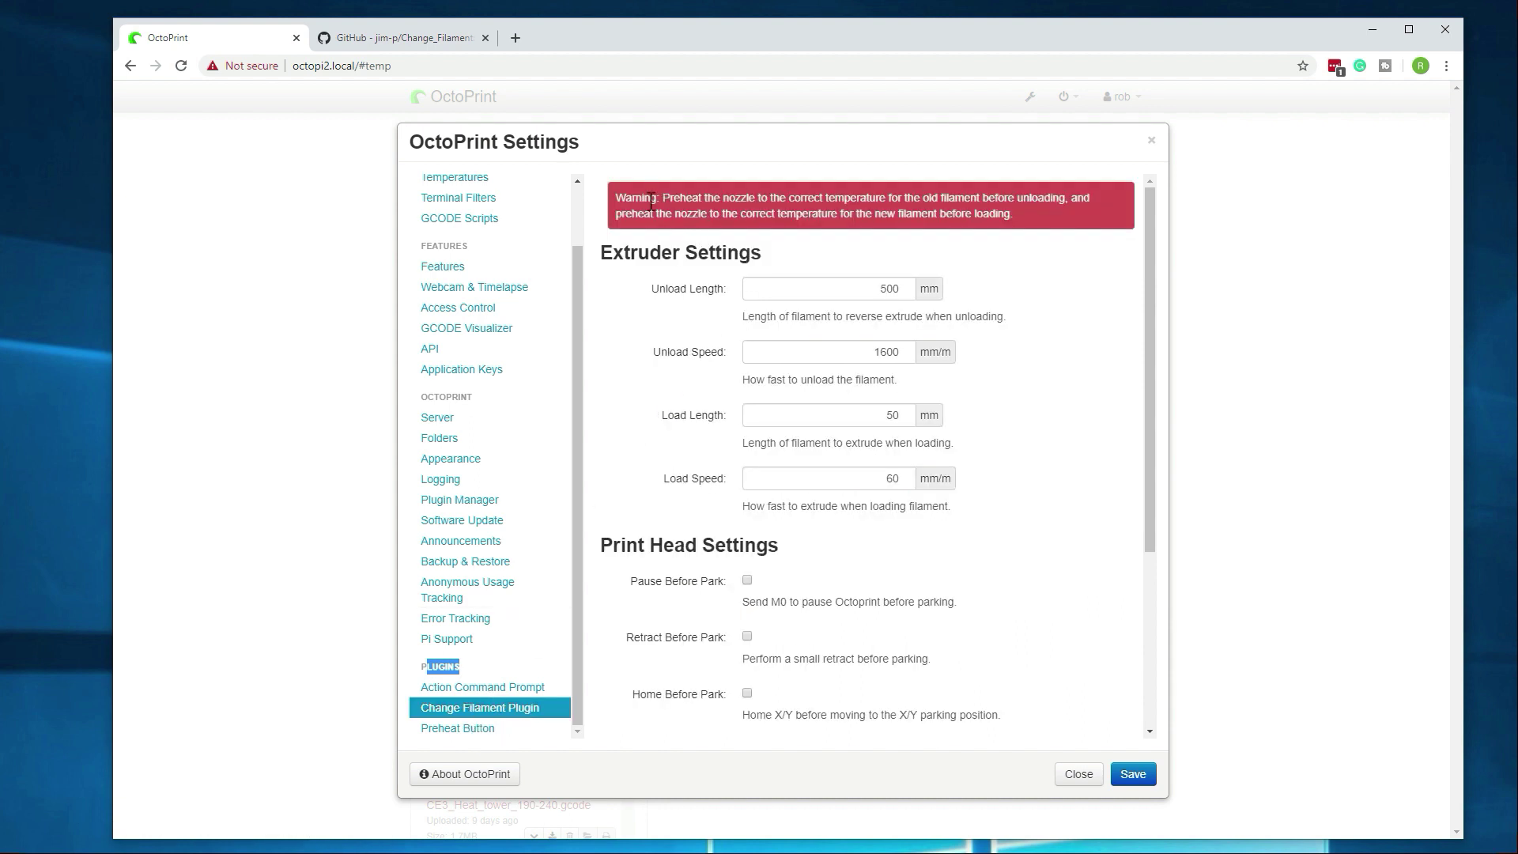
drag(651, 201, 1048, 212)
scroll(948, 466, down, 1)
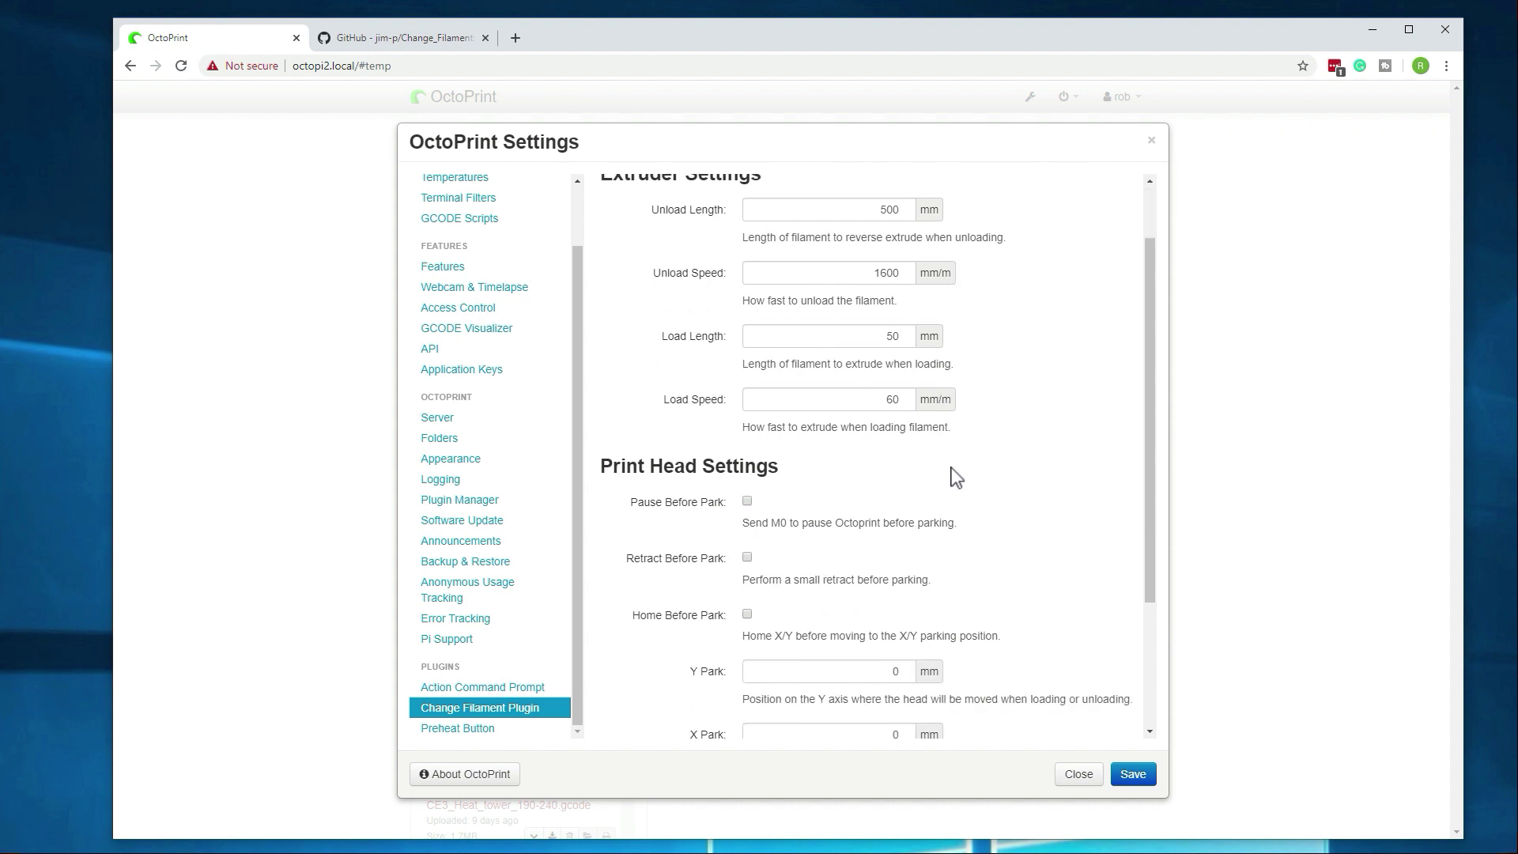
scroll(958, 481, up, 1)
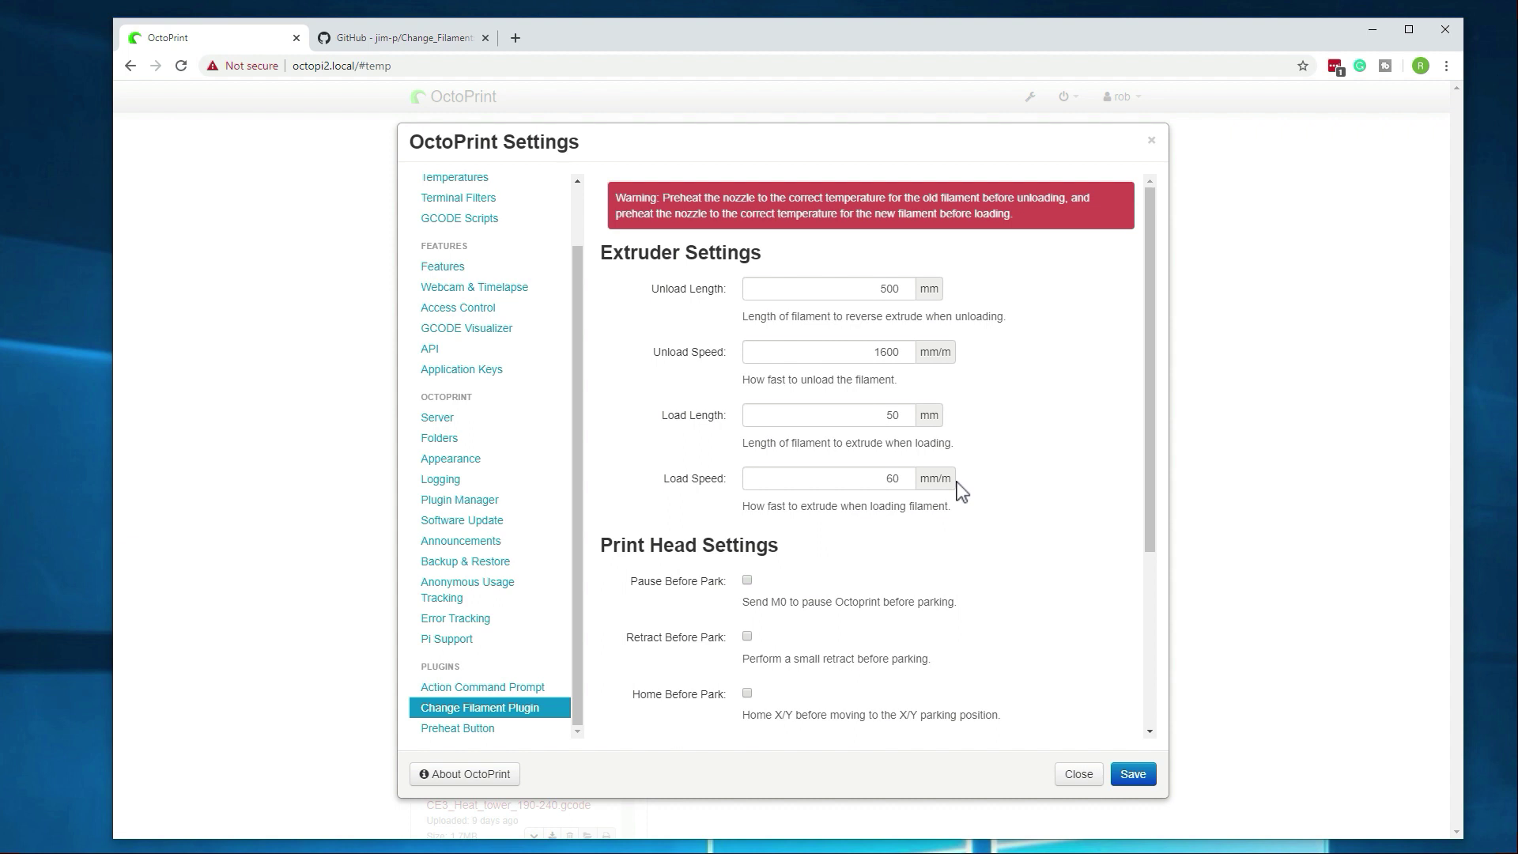
scroll(958, 481, down, 3)
scroll(988, 495, up, 3)
Connect to the printer, glance at the Control view, then return to the temperature readings
click(1075, 779)
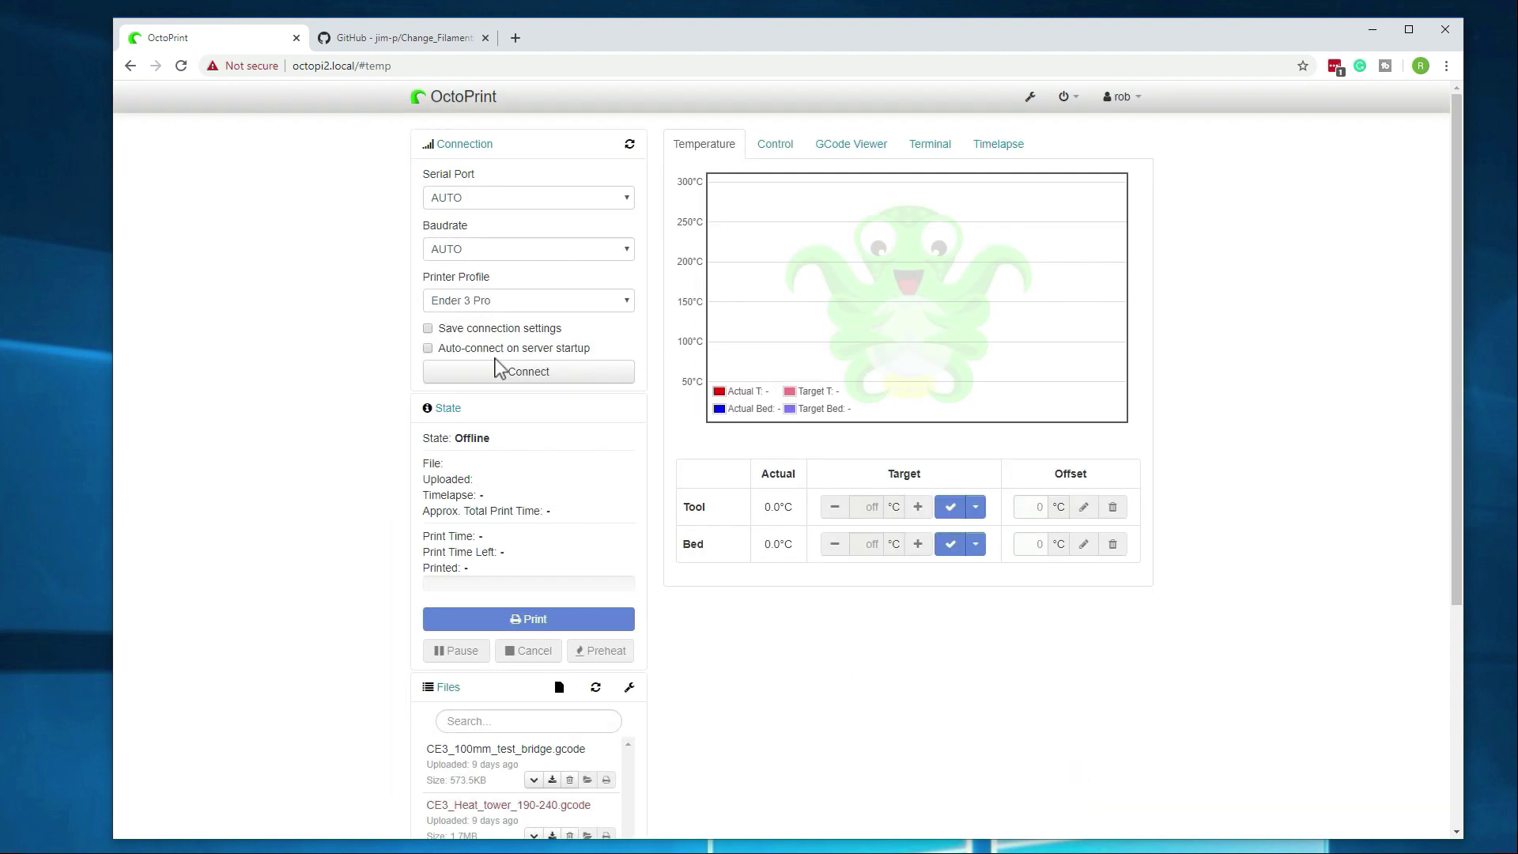
click(524, 381)
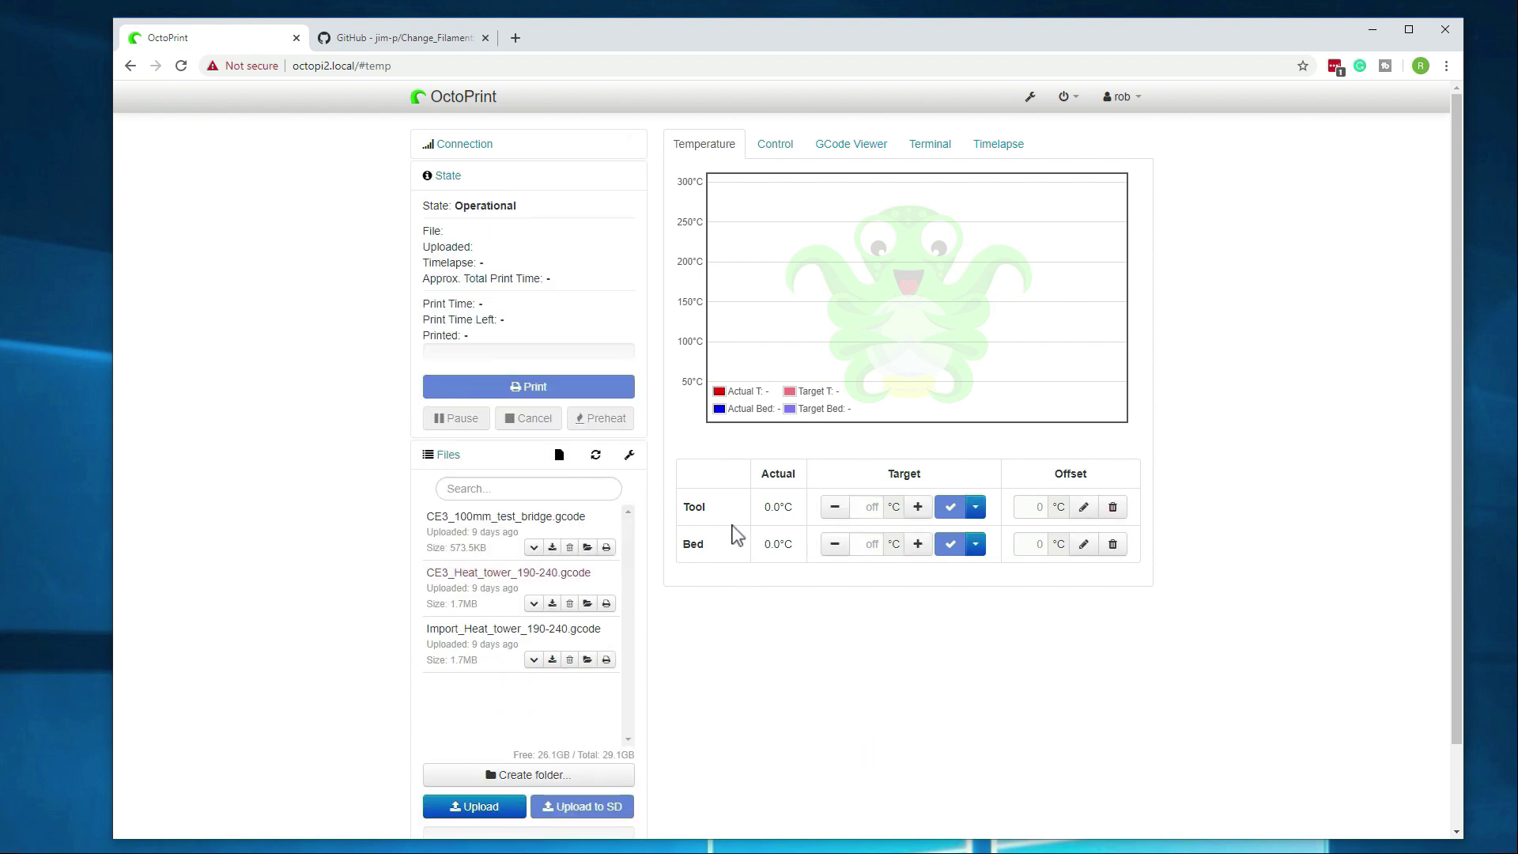
click(765, 152)
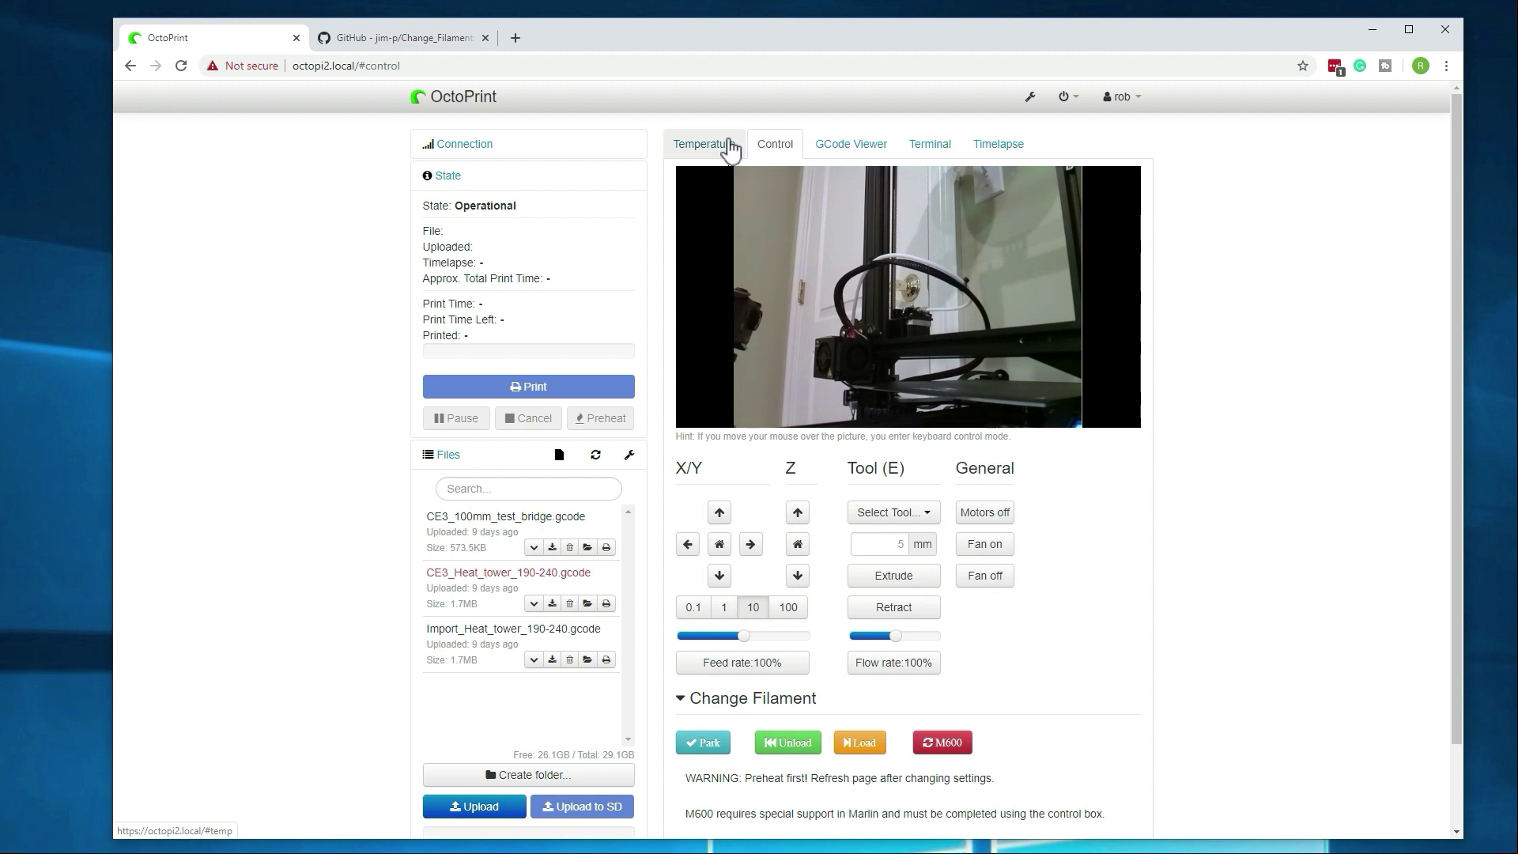
click(729, 147)
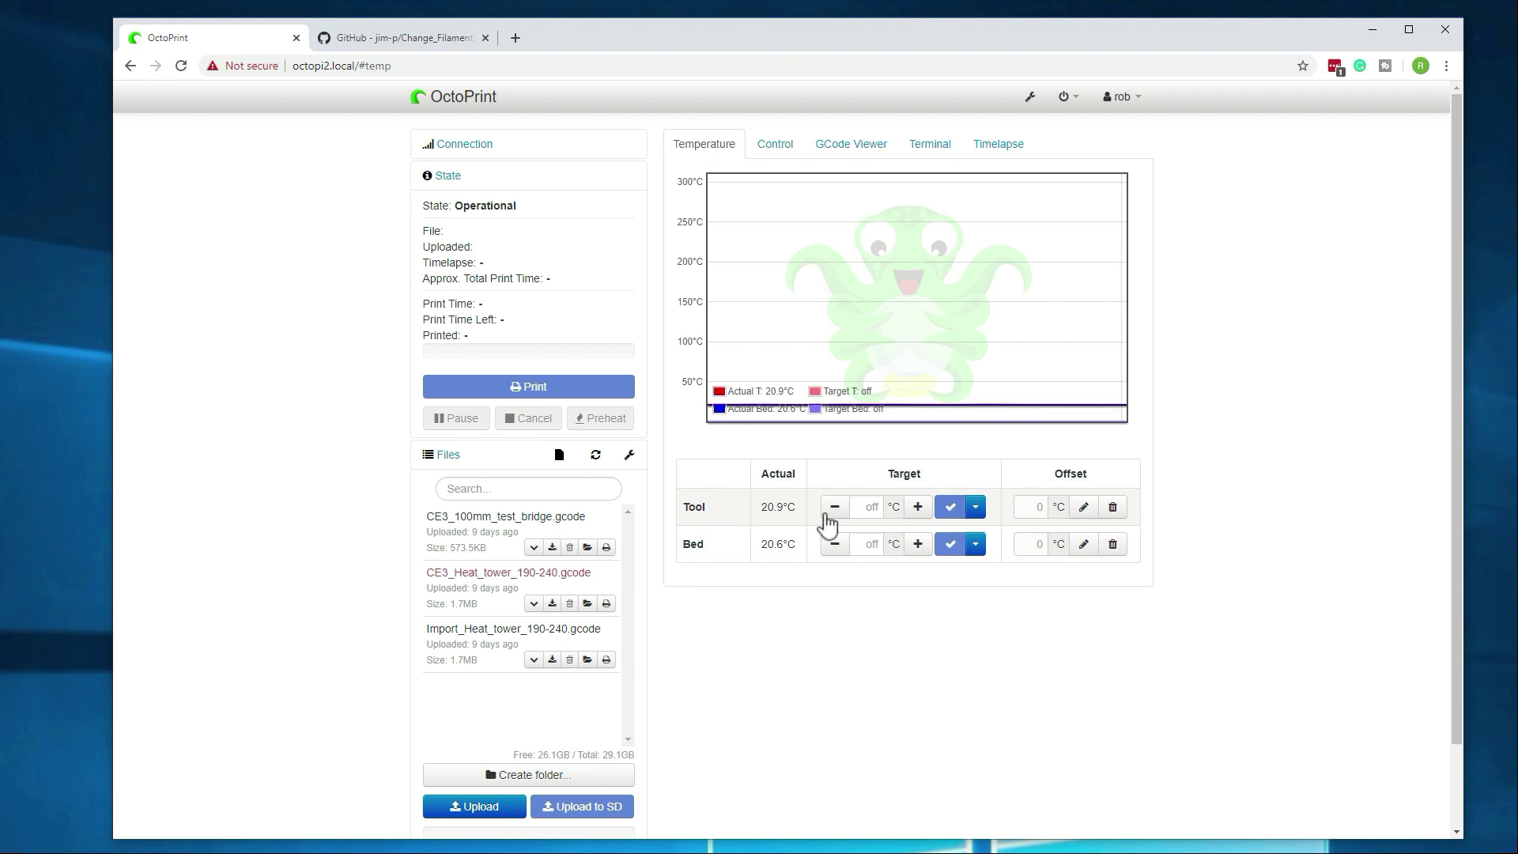
Preheat the hotend using the PLA preset at 180°C
click(975, 507)
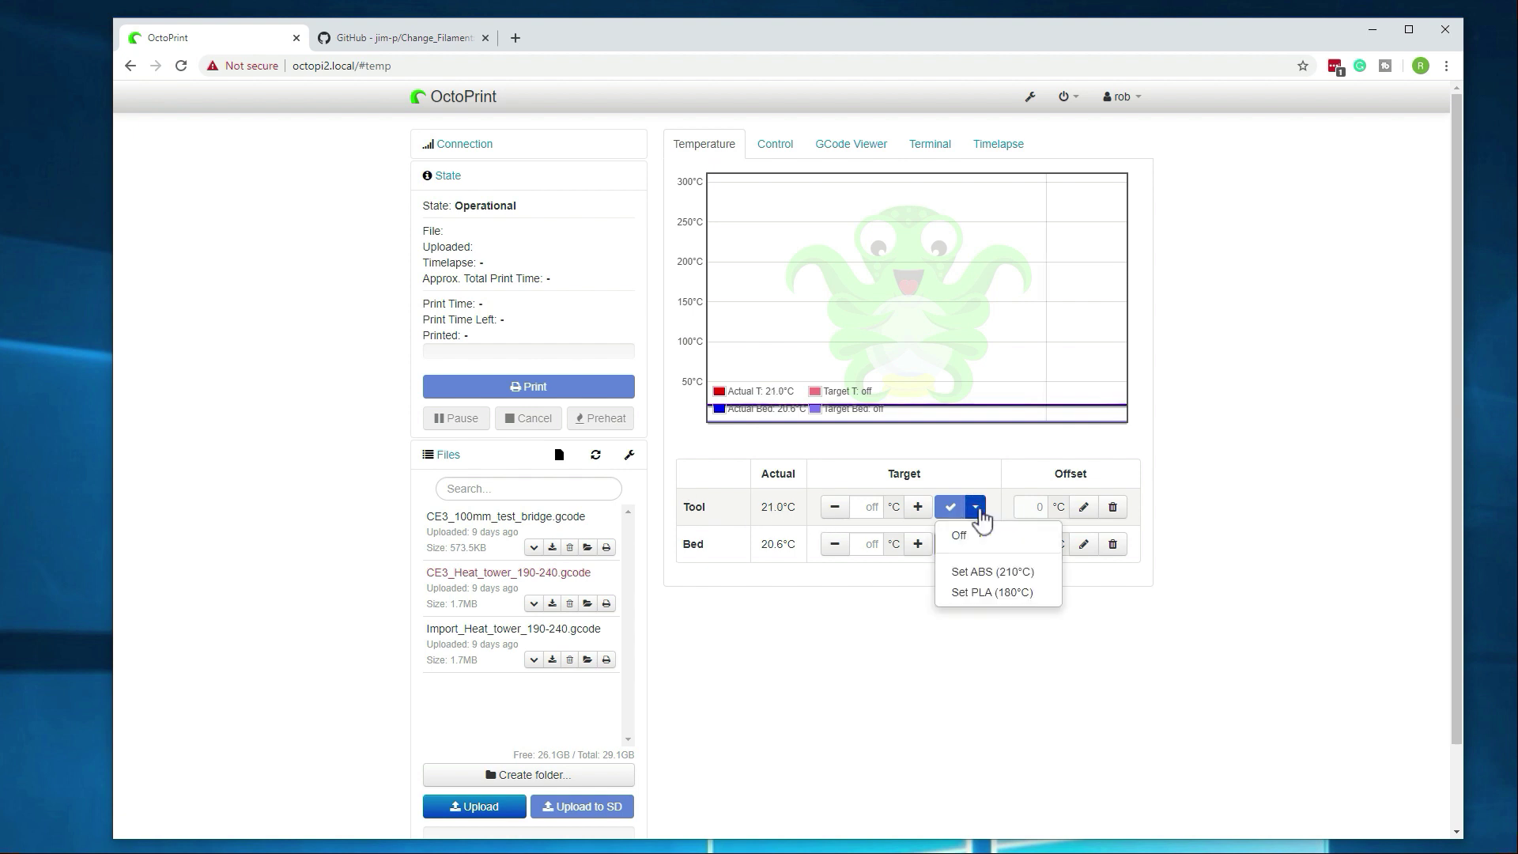
click(995, 595)
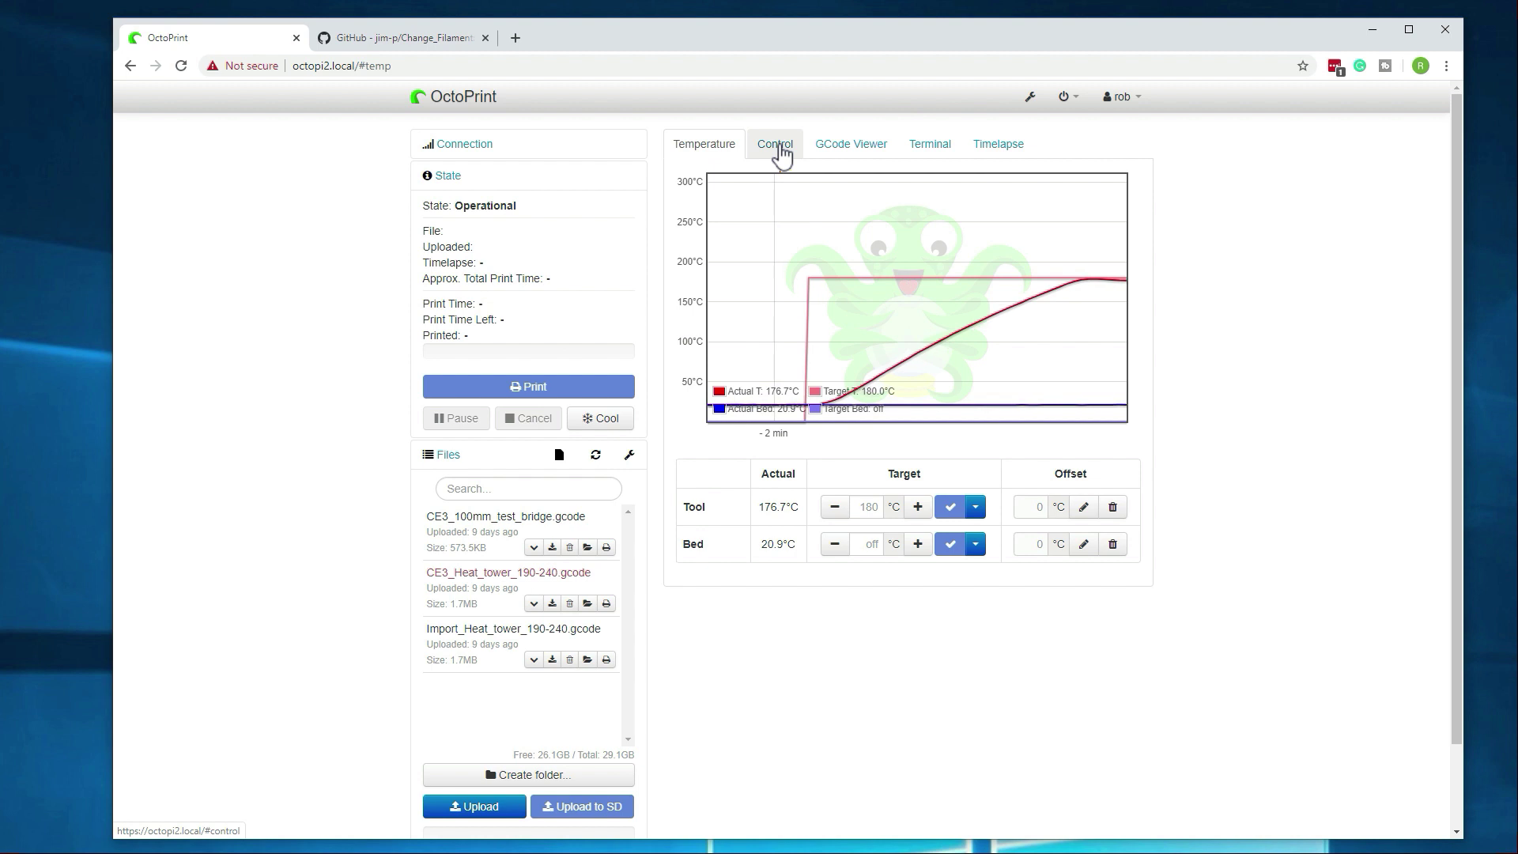
Unload the old filament from the Control tab's Change Filament section
click(779, 151)
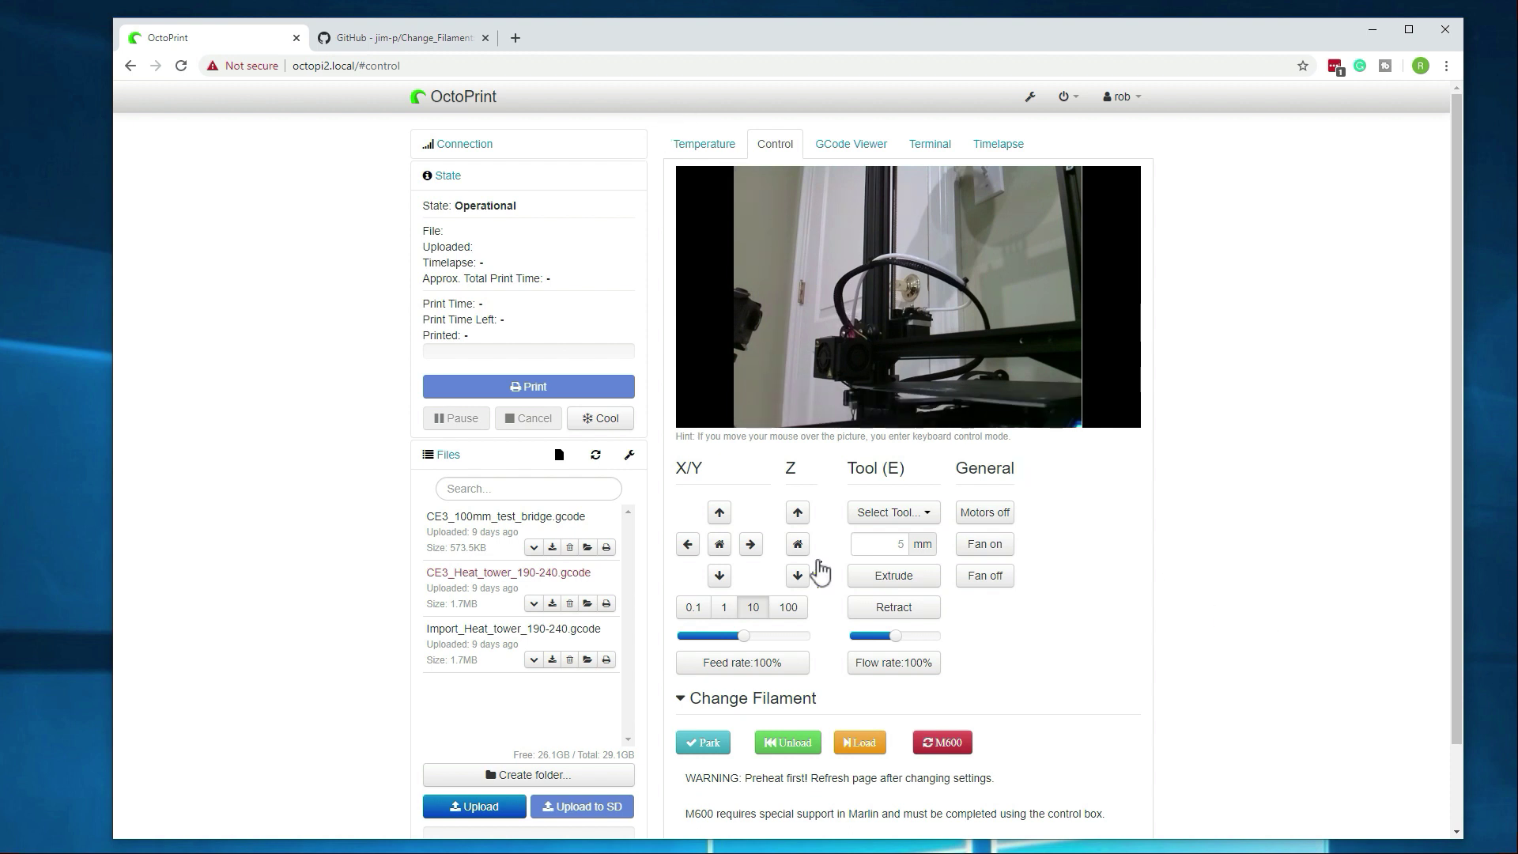
click(788, 743)
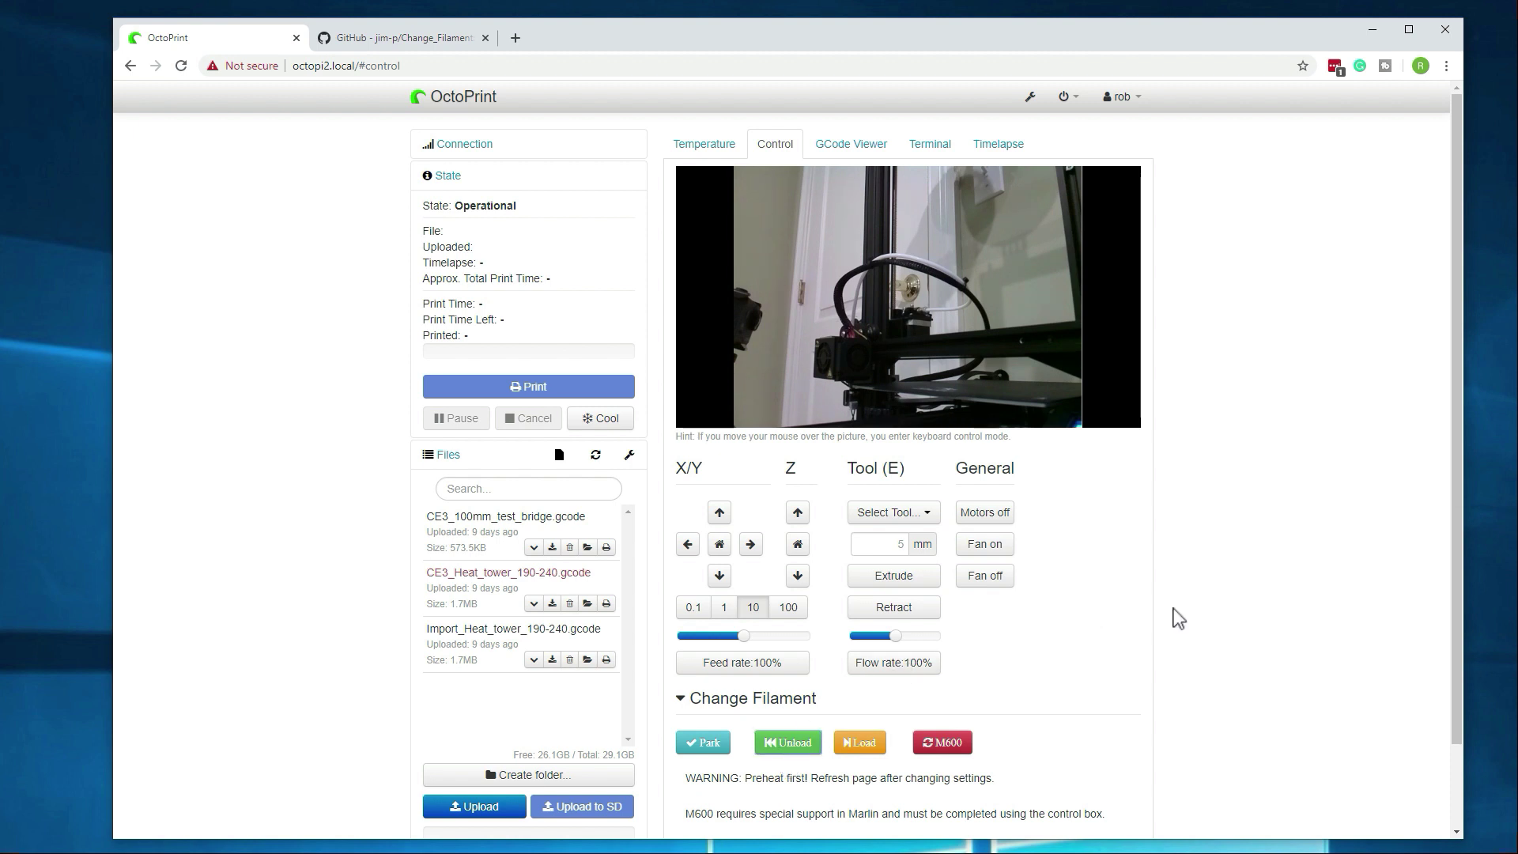
click(938, 151)
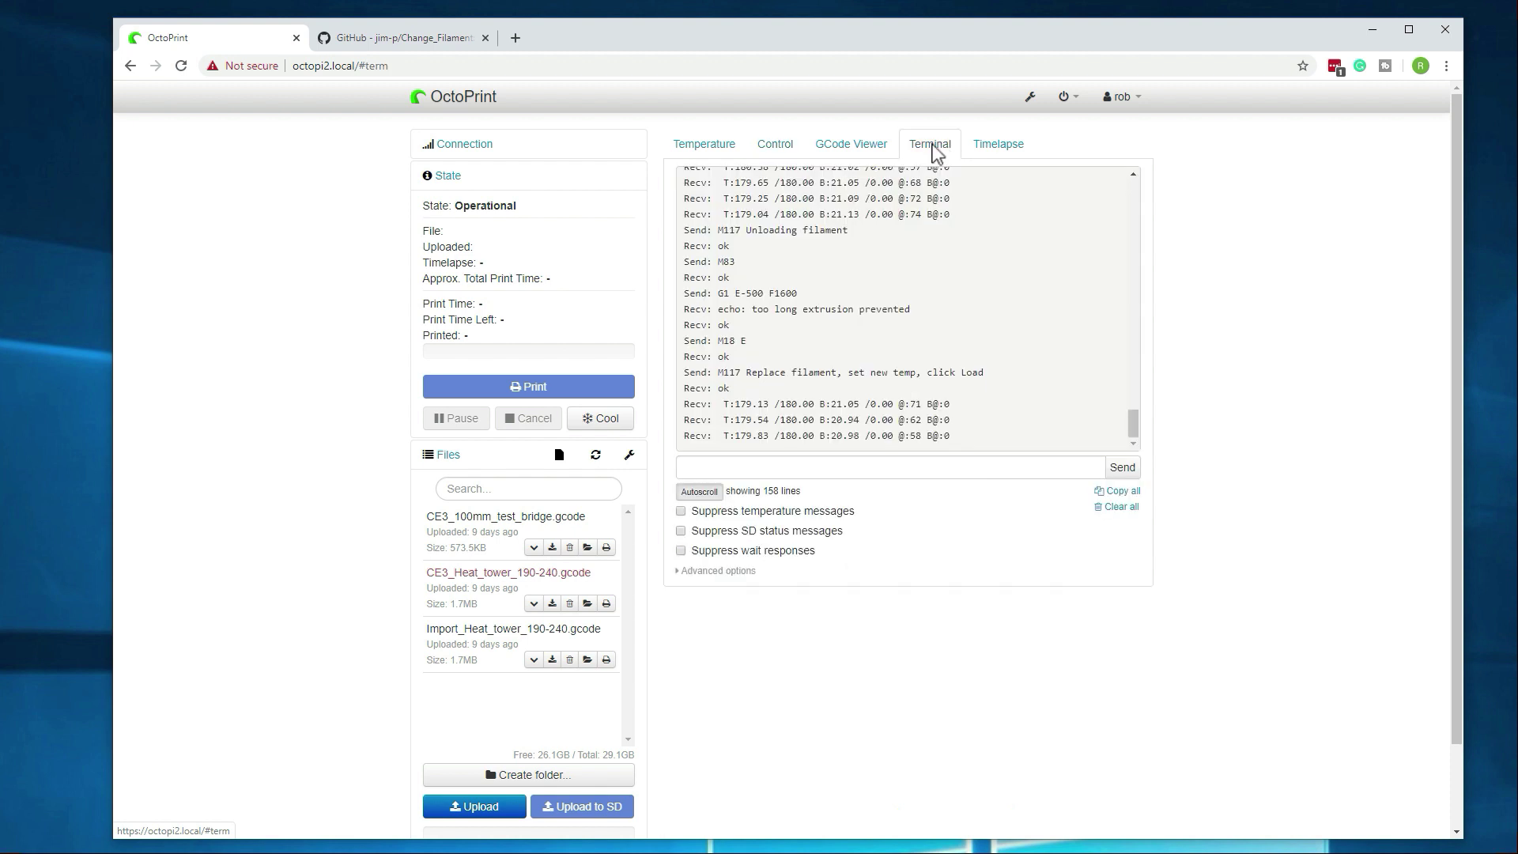
scroll(942, 429, up, 1)
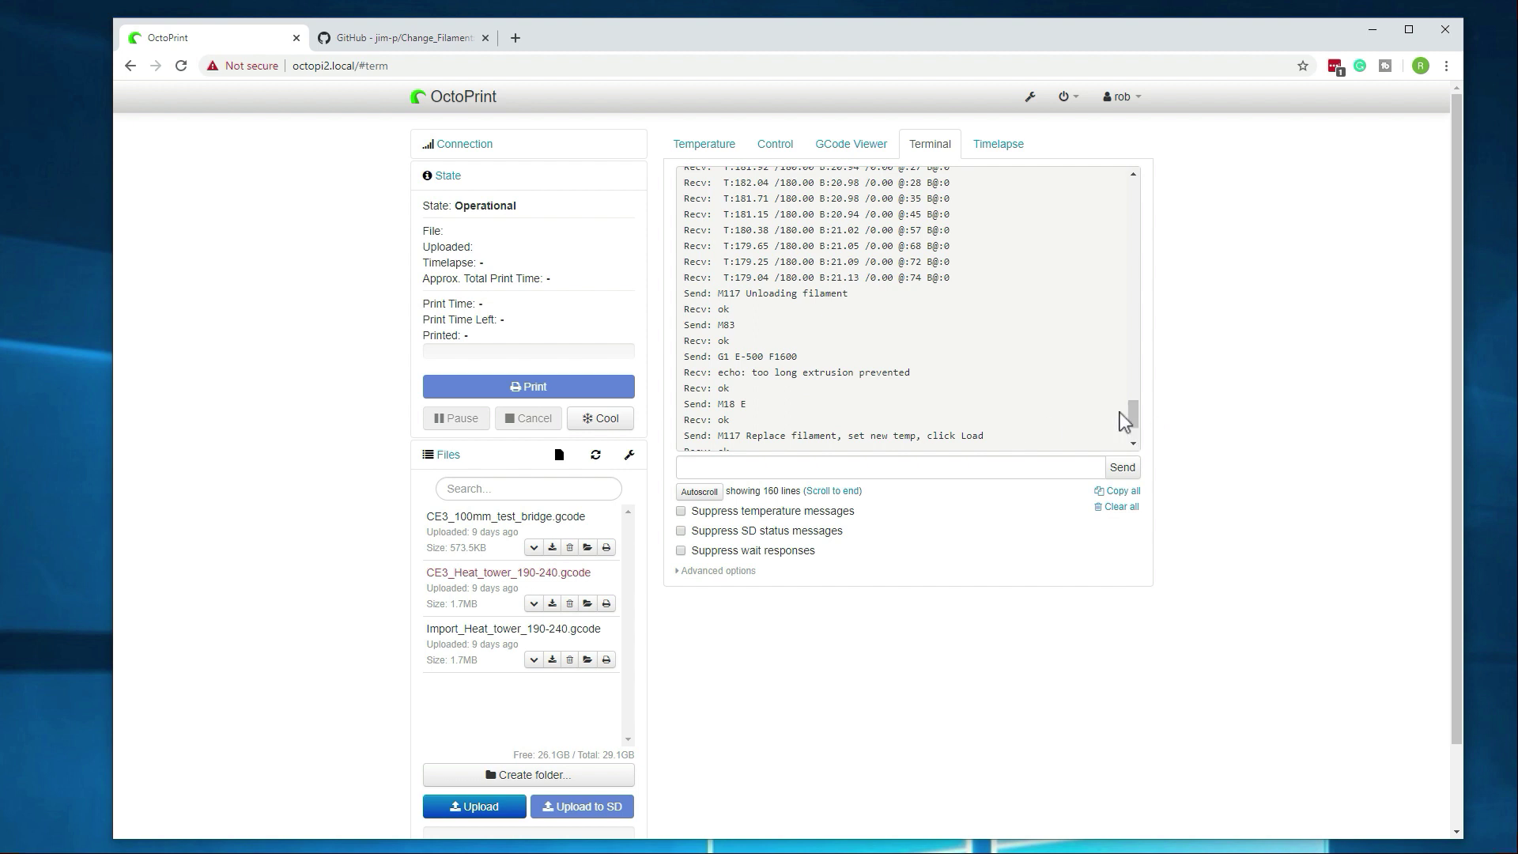
drag(683, 357, 800, 362)
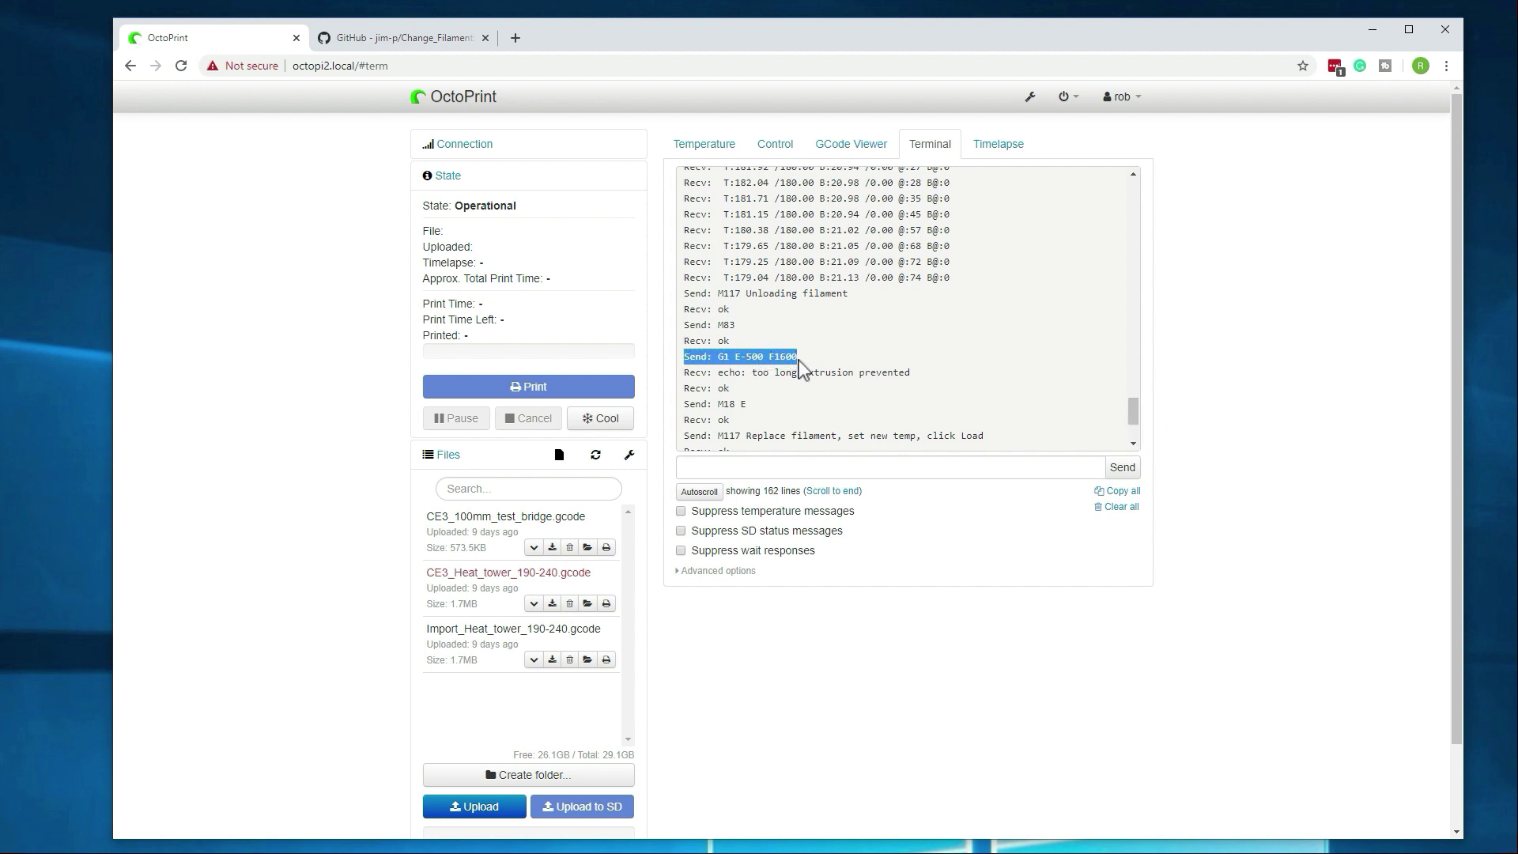
click(815, 371)
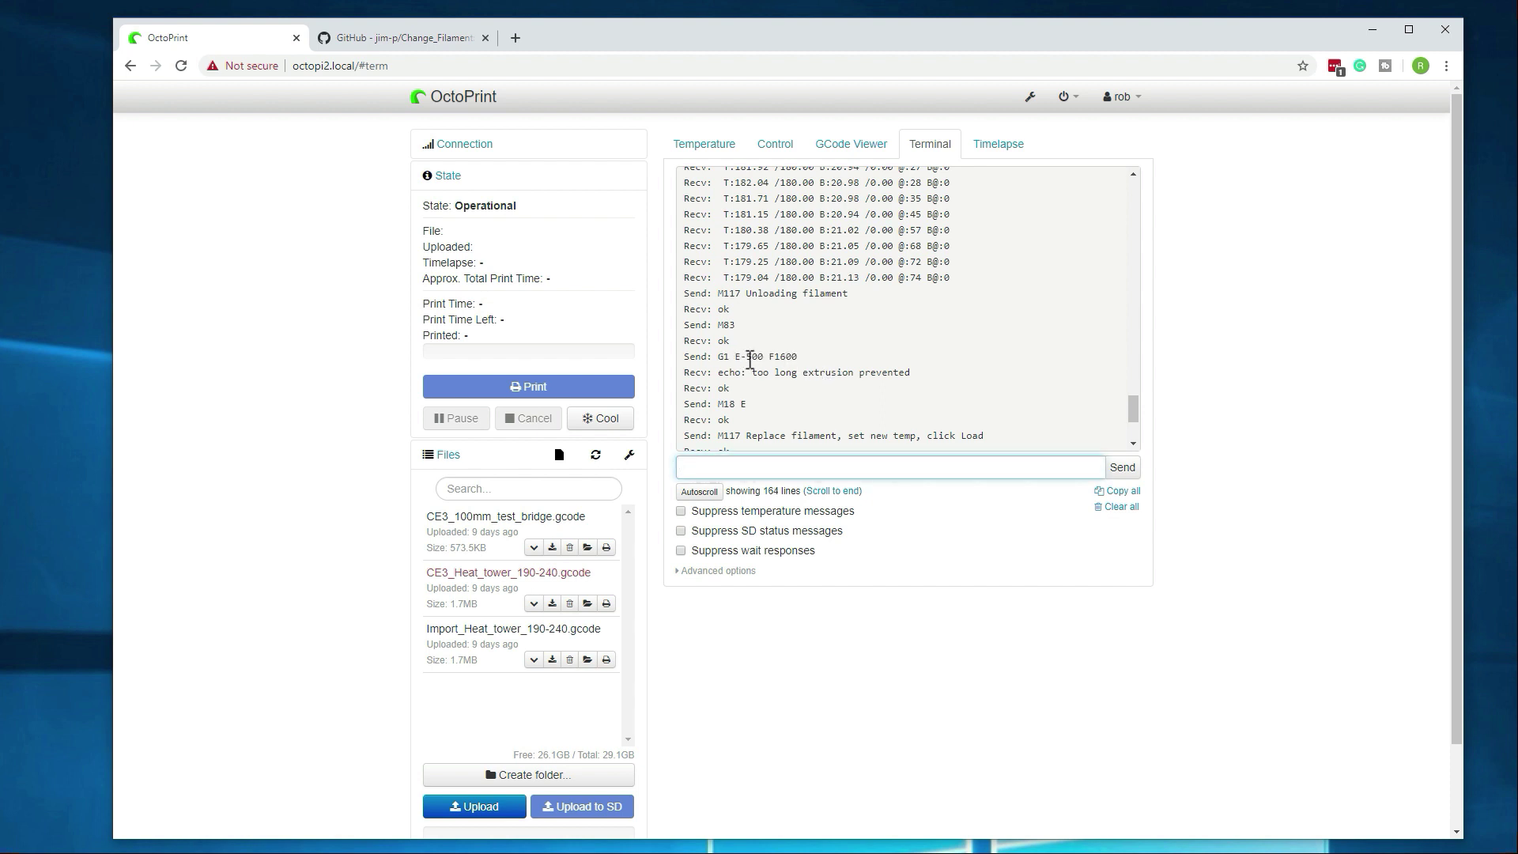
drag(746, 361, 772, 361)
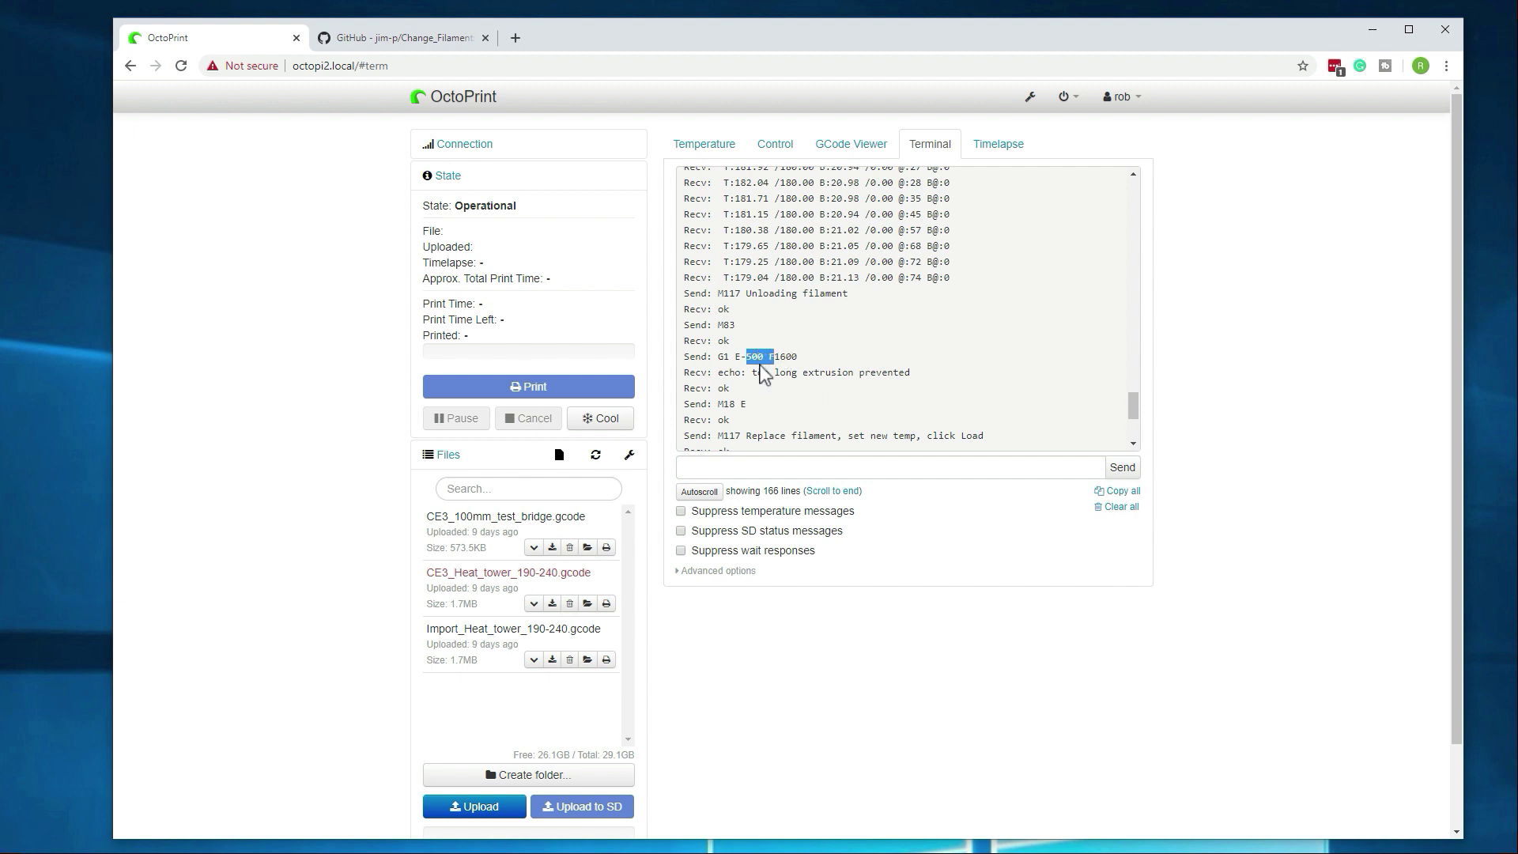
drag(717, 357, 921, 379)
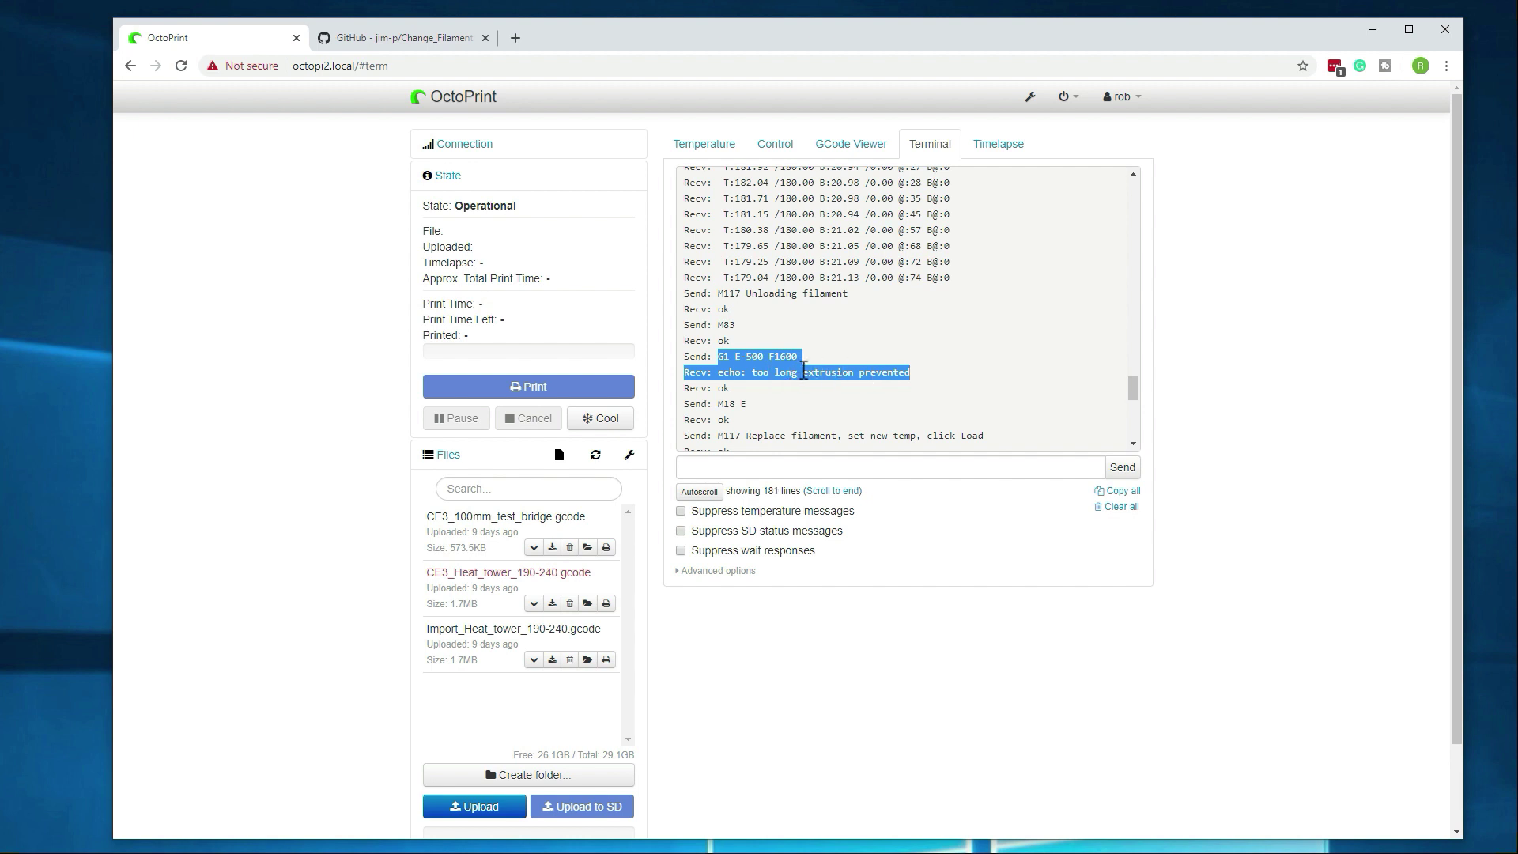
Open the Change Filament Plugin settings and select the 500 mm Unload Length value
click(1030, 97)
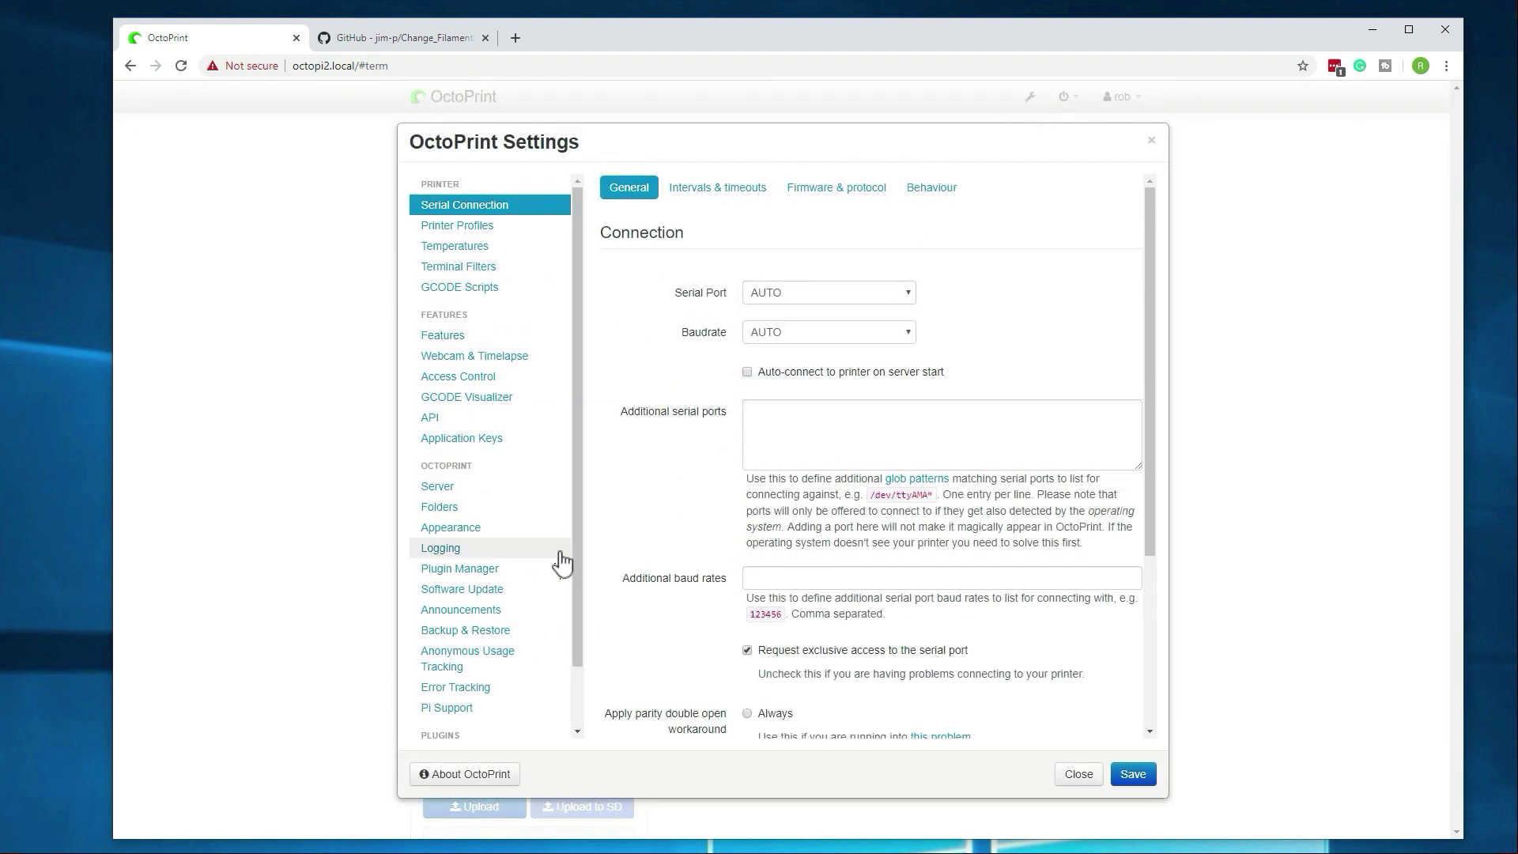
scroll(513, 585, down, 3)
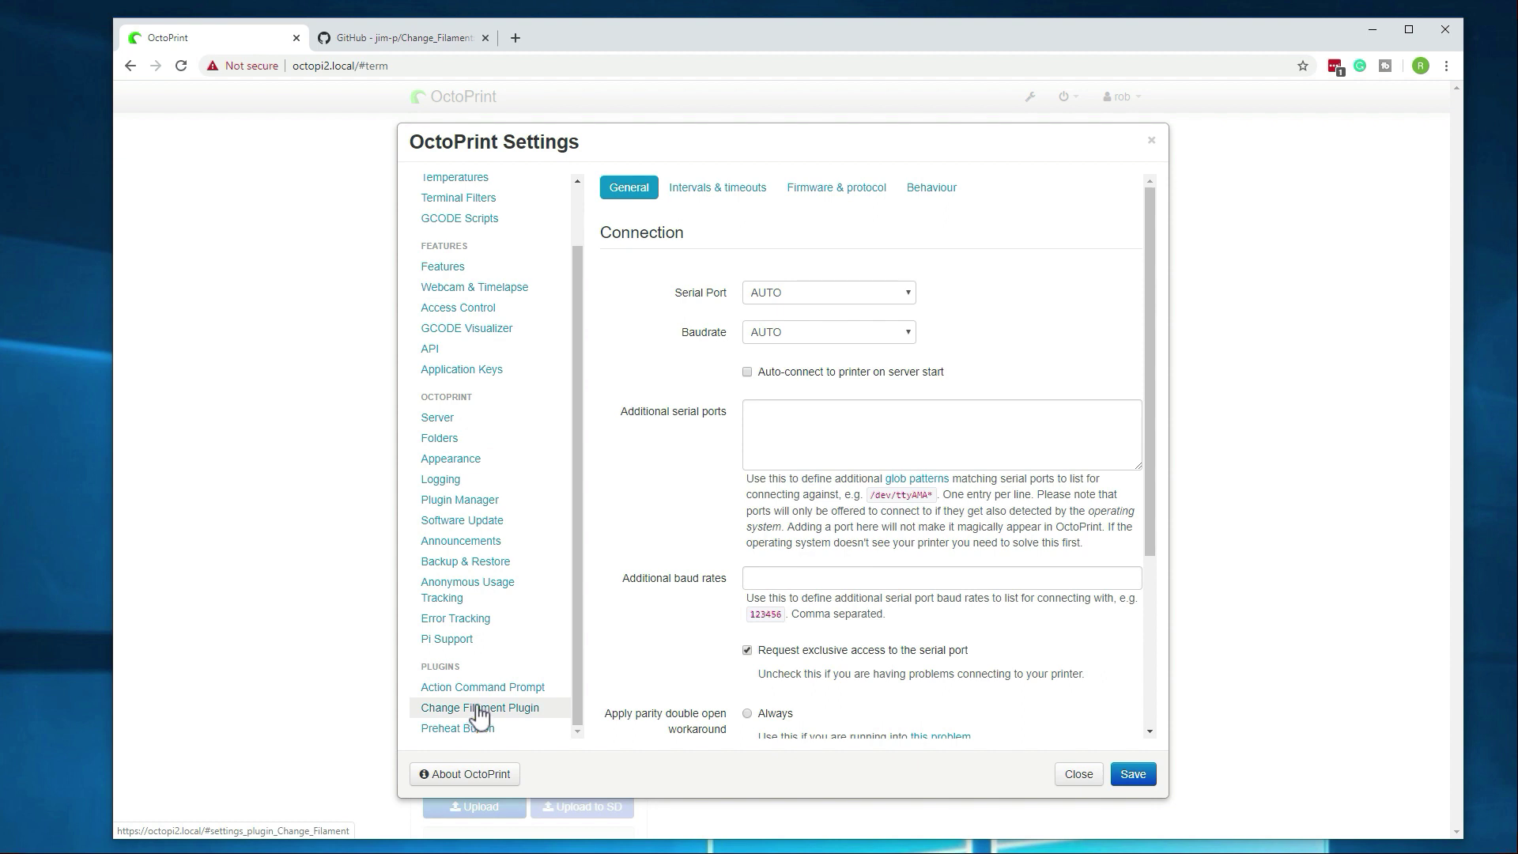
click(480, 709)
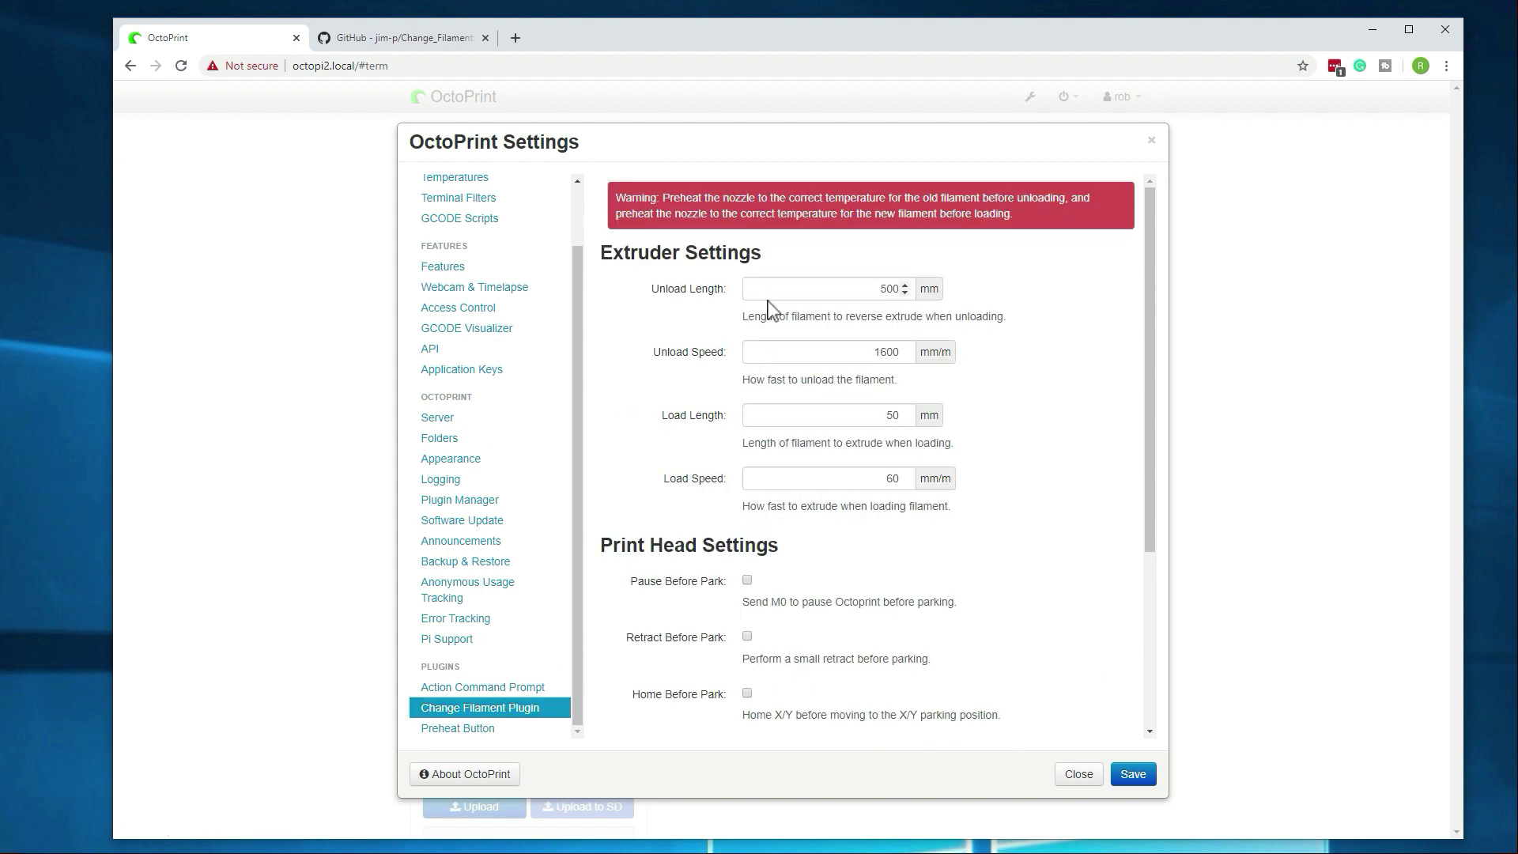
double_click(860, 291)
Save the Unload Length as 400 mm and close the settings
text(400)
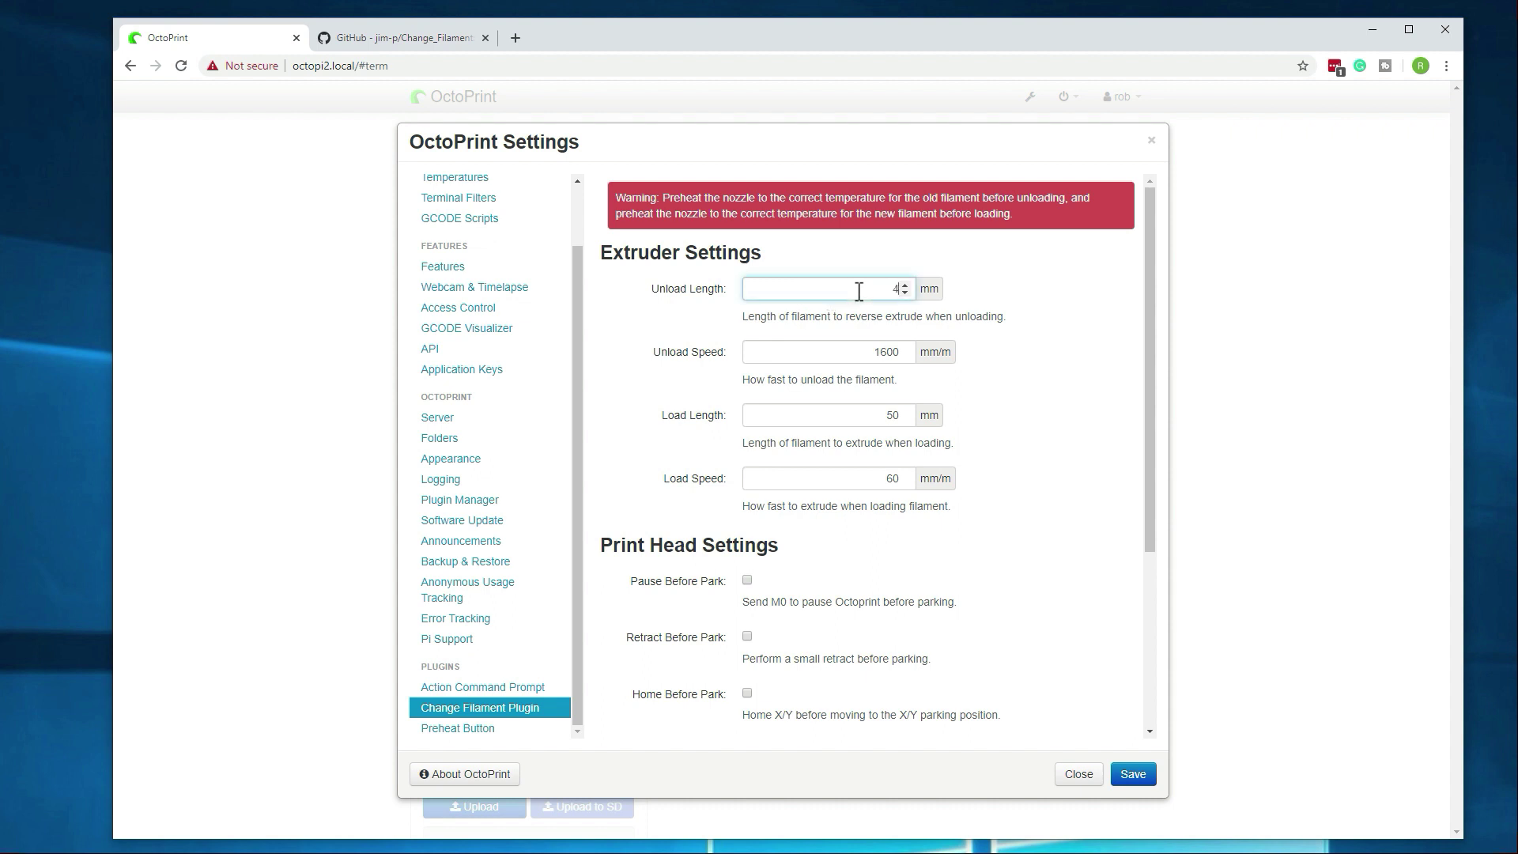
click(1133, 774)
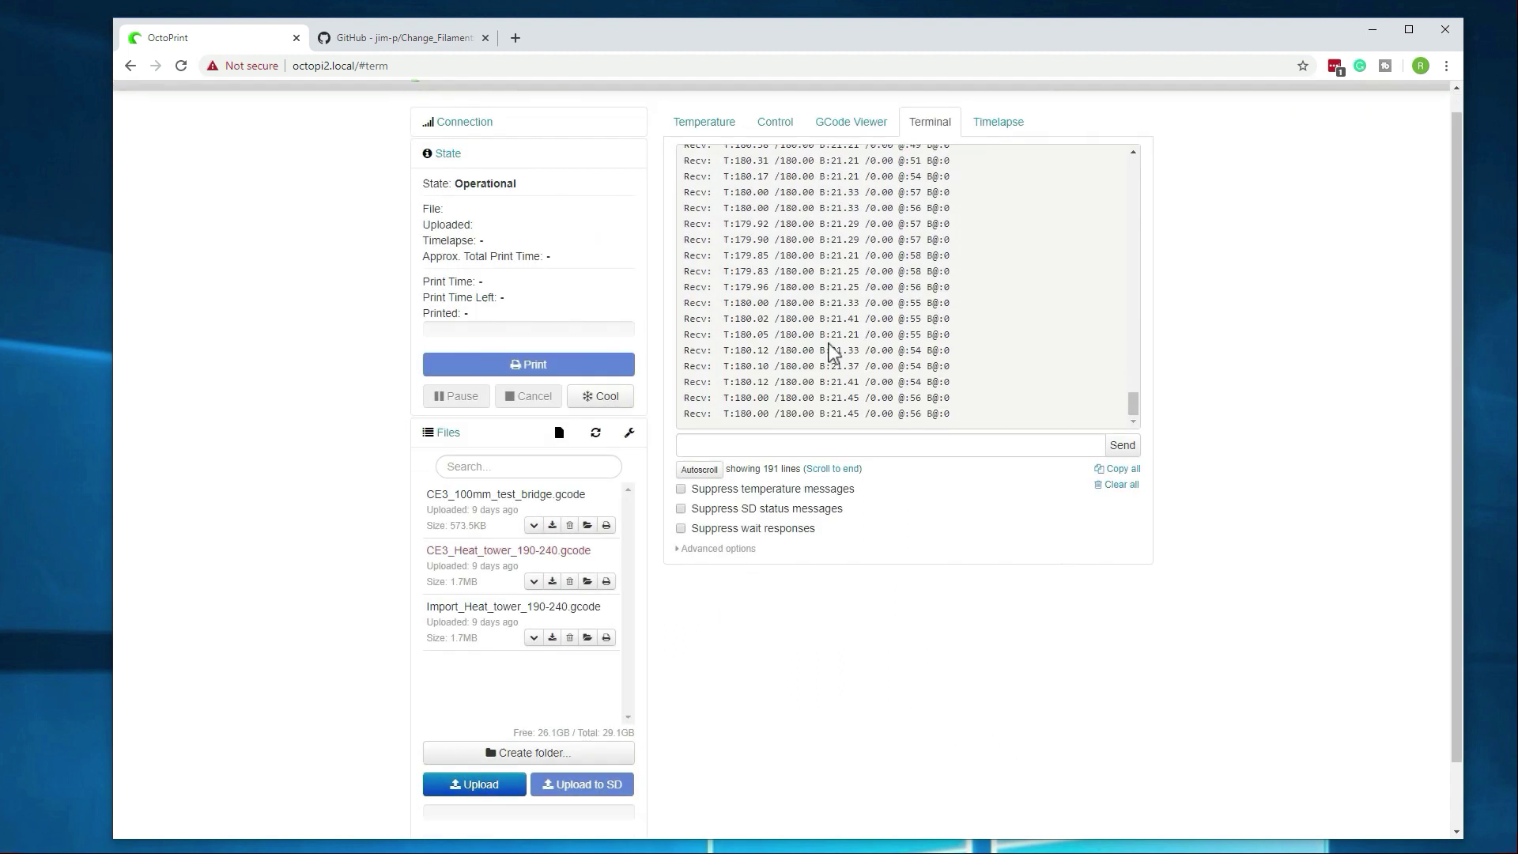
scroll(782, 295, down, 3)
scroll(1091, 370, up, 3)
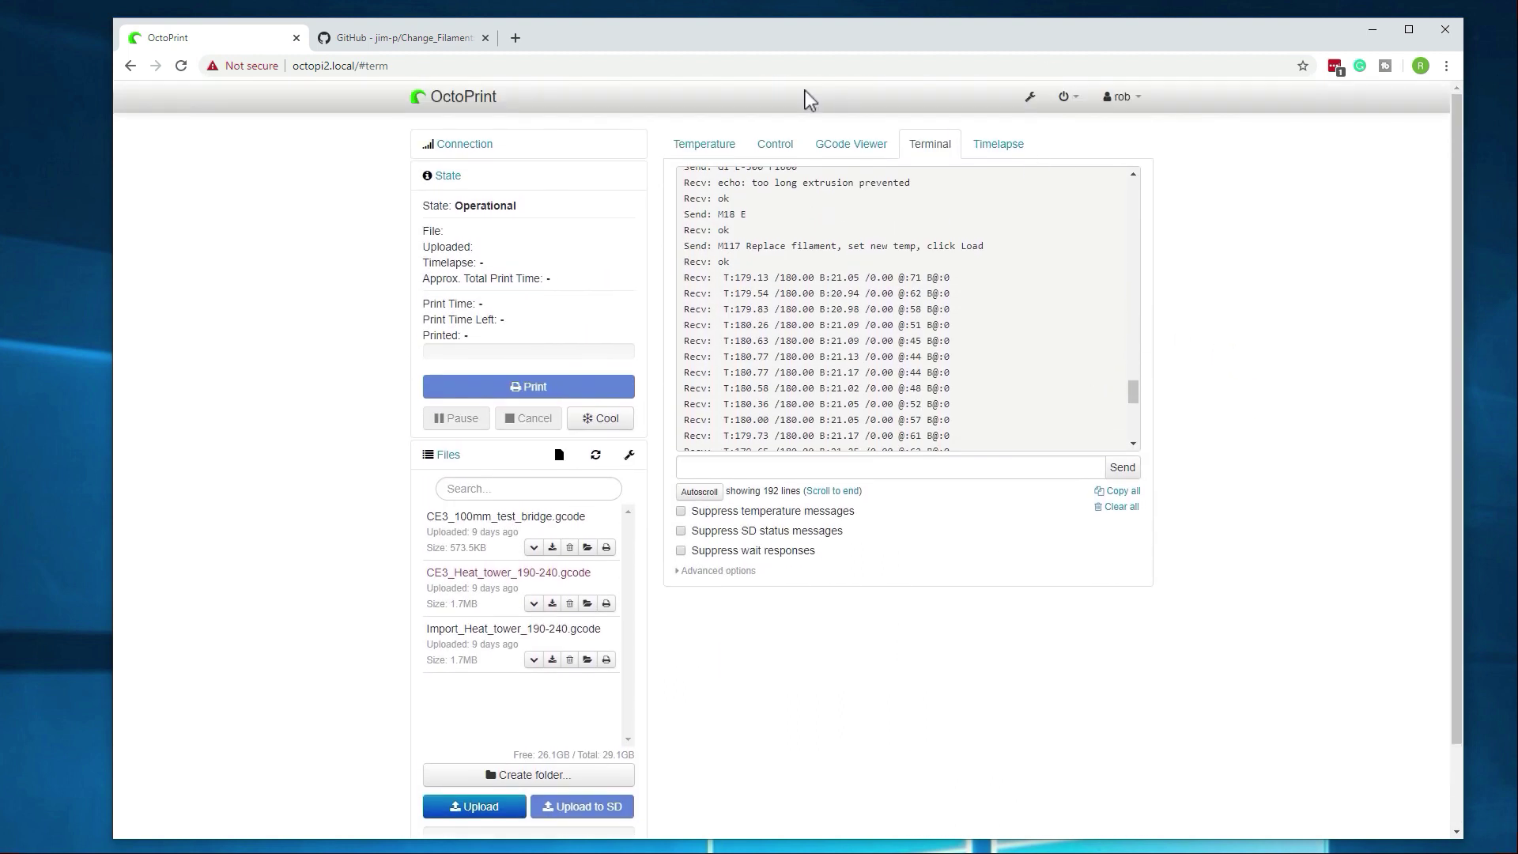
Cycle through the Control and Temperature tabs, then highlight the G1 E-500 F1600 line in the Terminal
click(772, 144)
click(696, 145)
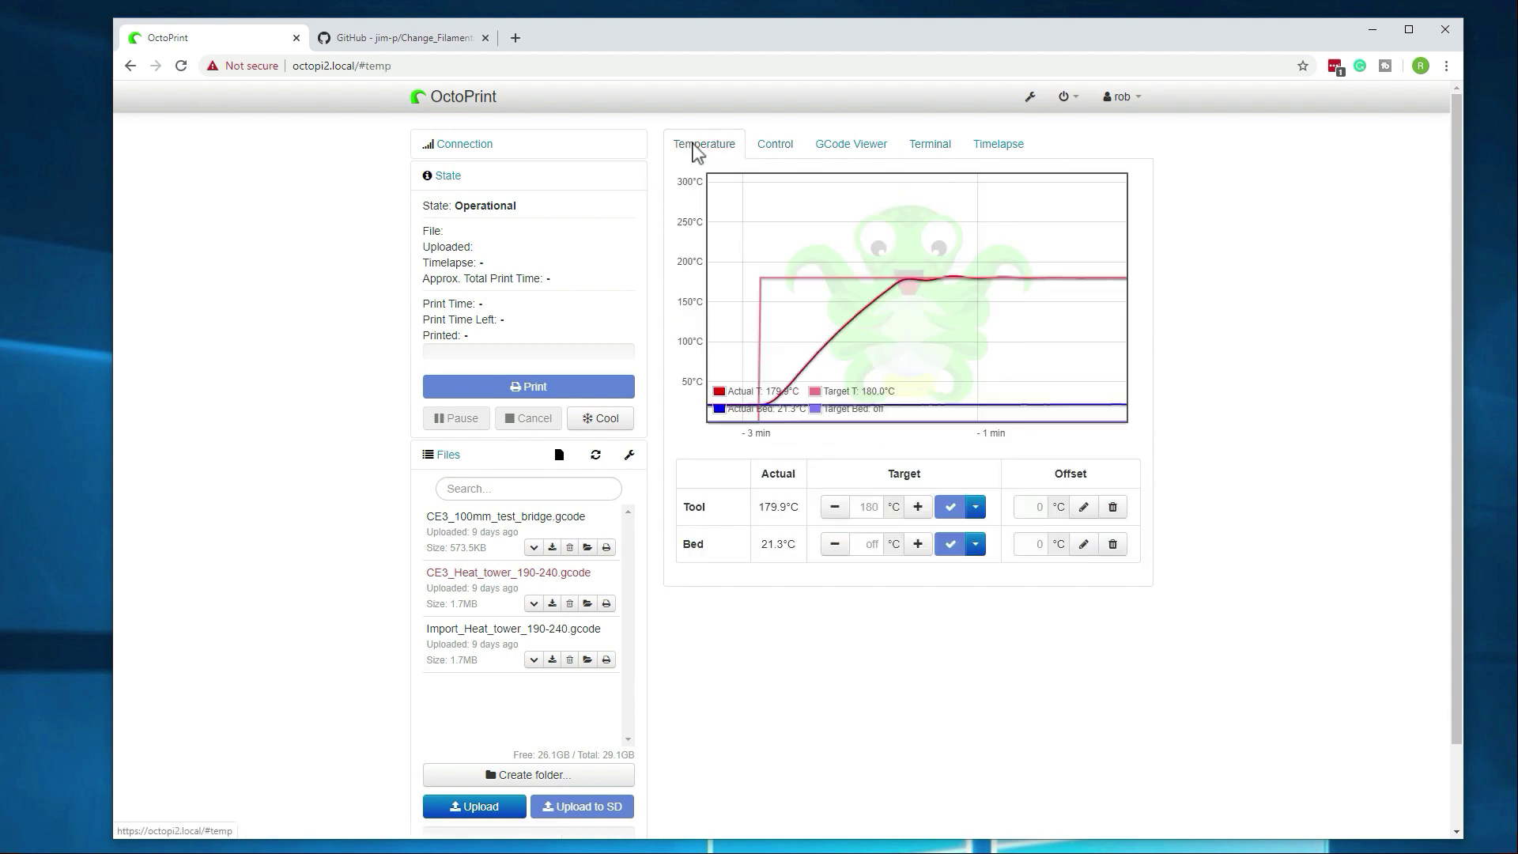
click(778, 144)
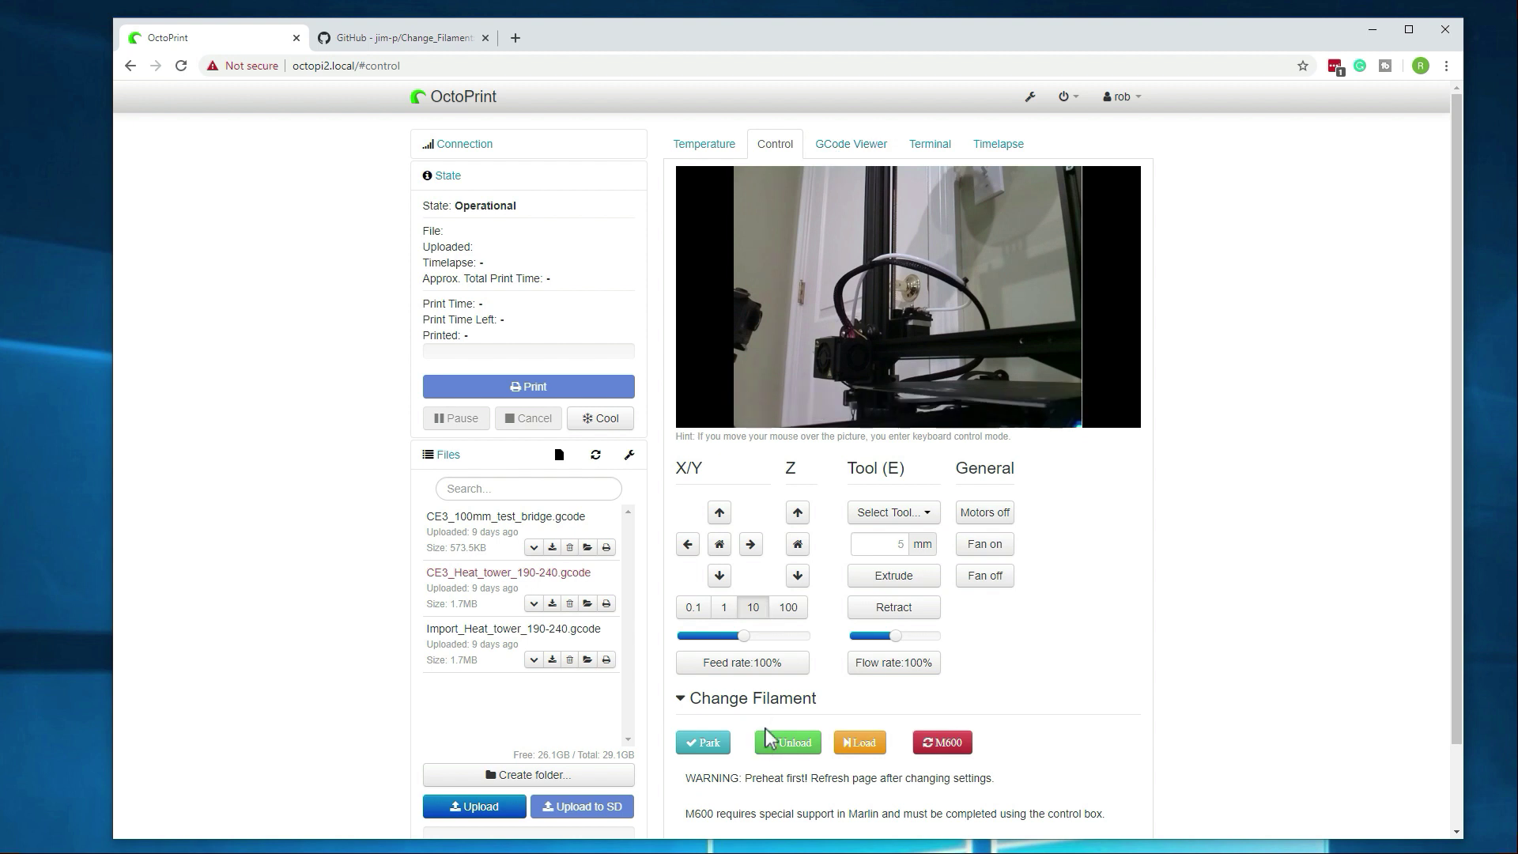
click(928, 146)
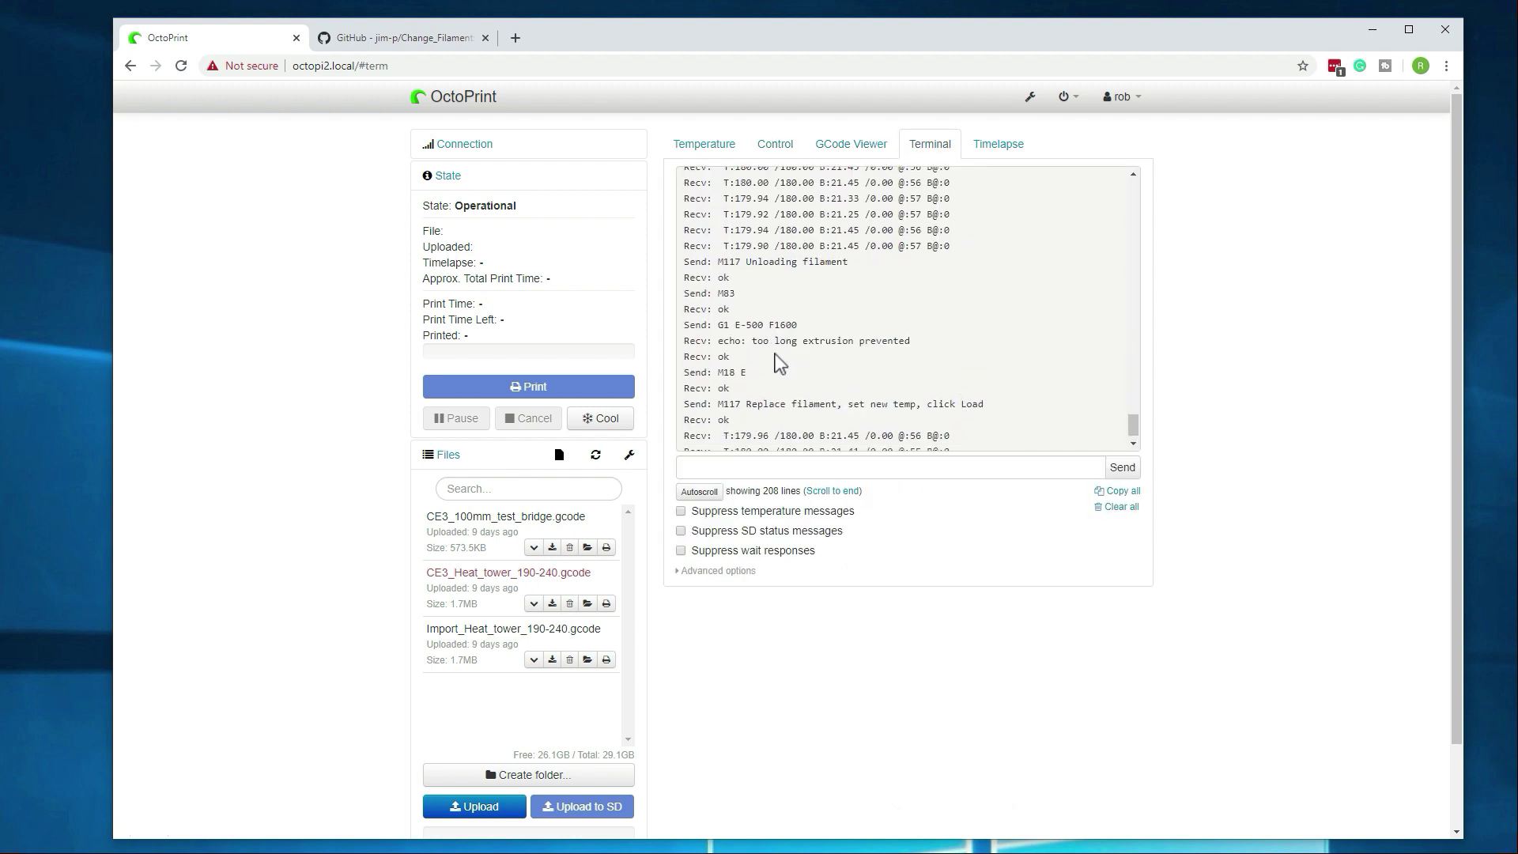
drag(684, 326, 810, 331)
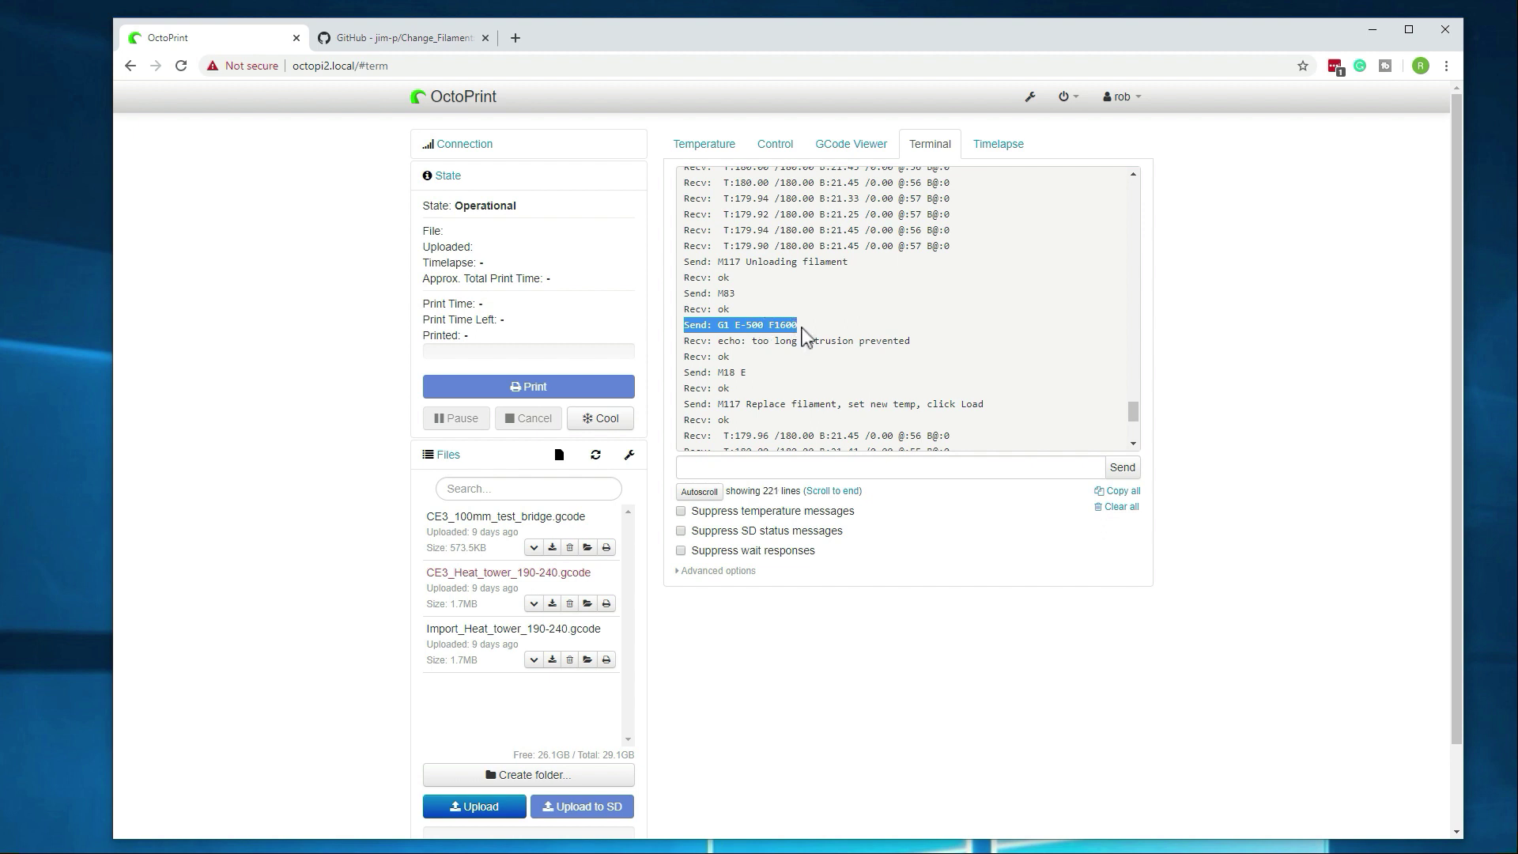
Reopen the Change Filament Plugin settings to confirm the 400 mm Unload Length
scroll(826, 323, down, 1)
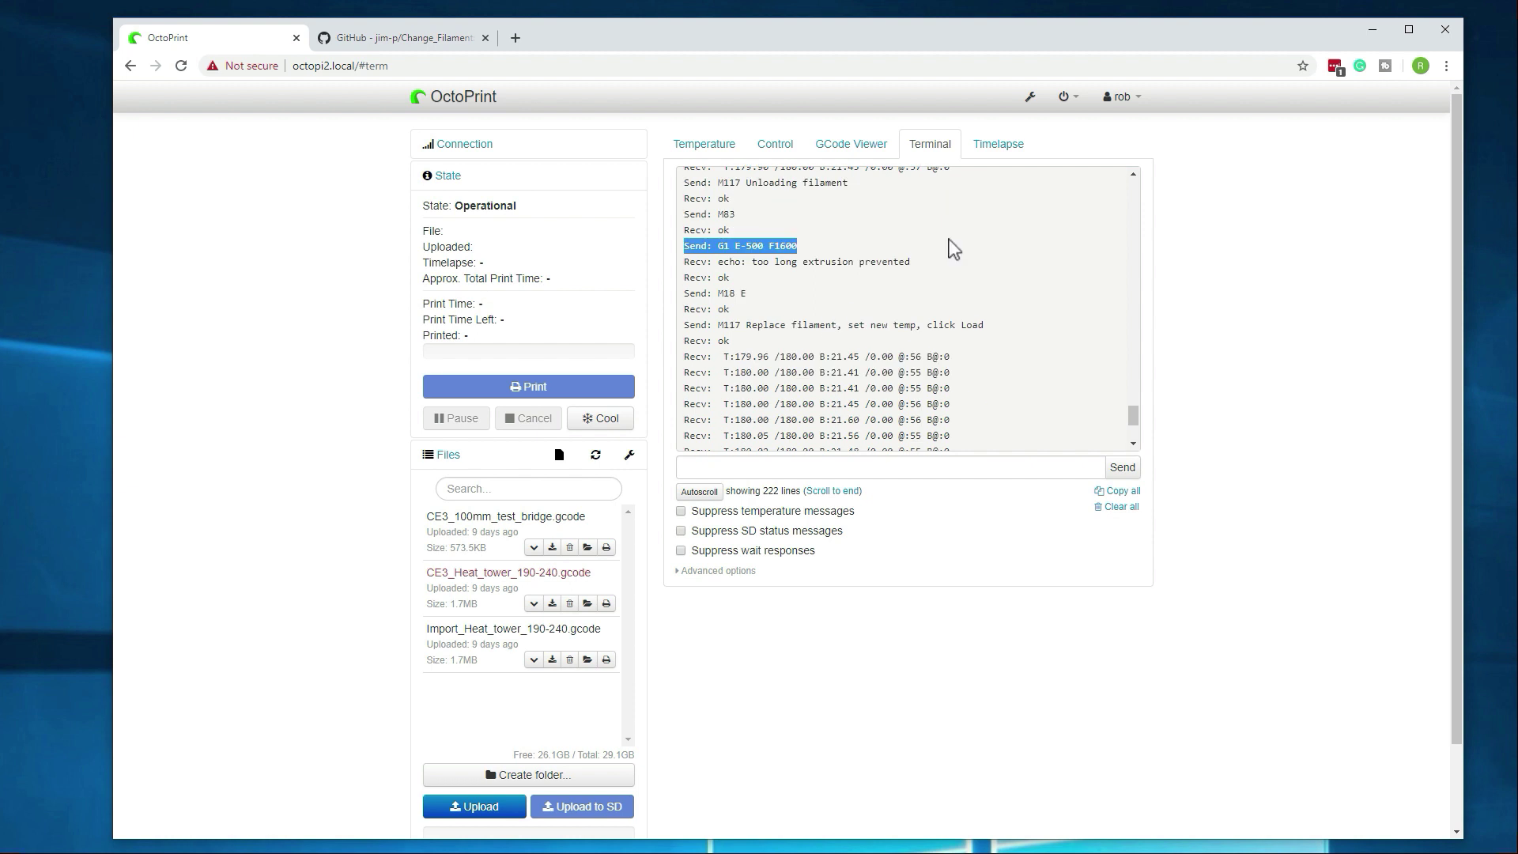
click(1030, 98)
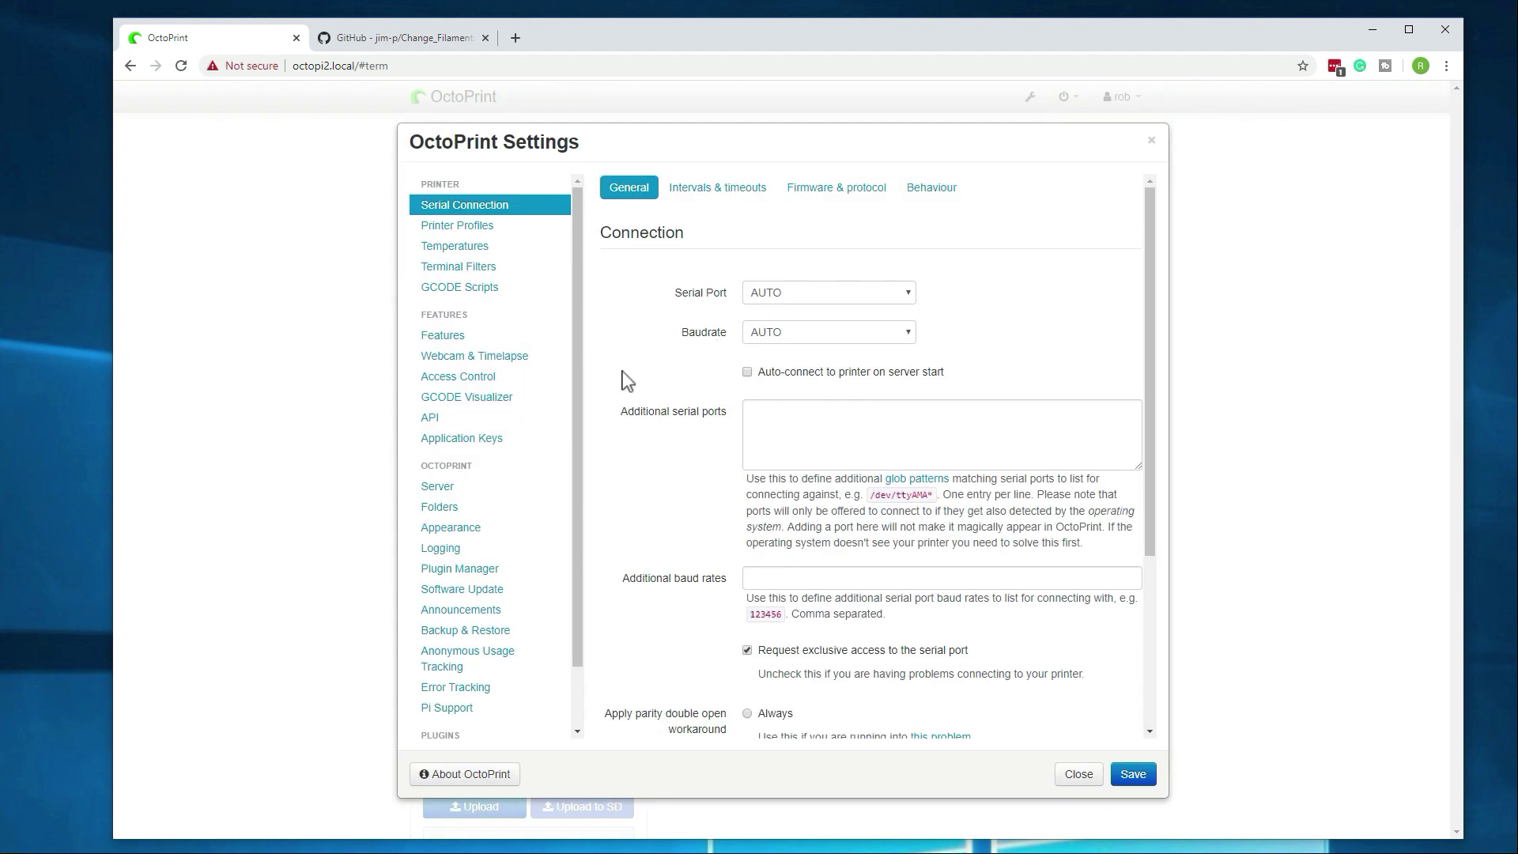
scroll(494, 632, down, 1)
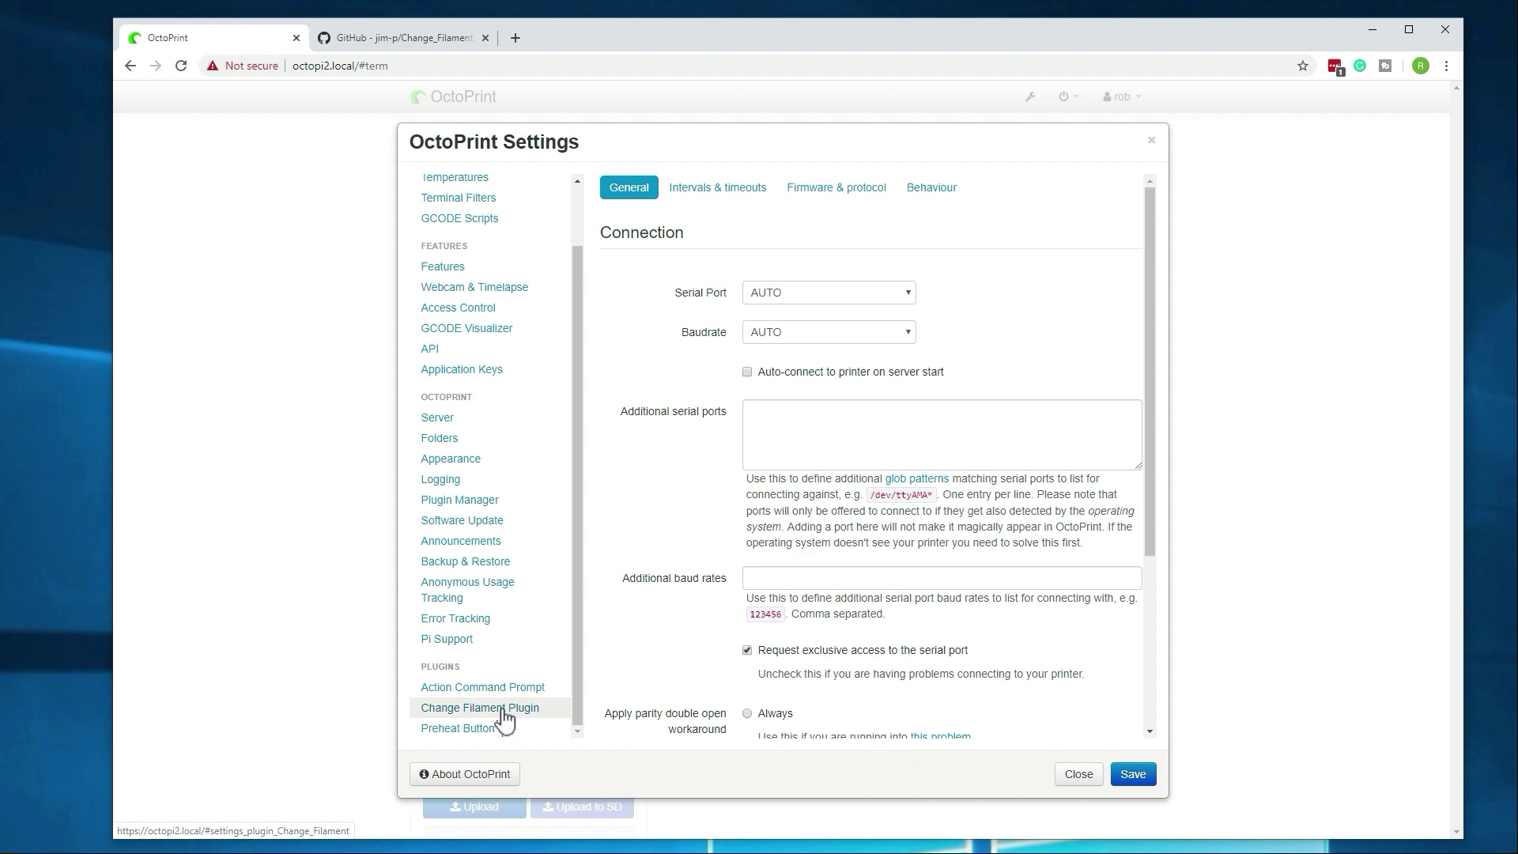
click(501, 710)
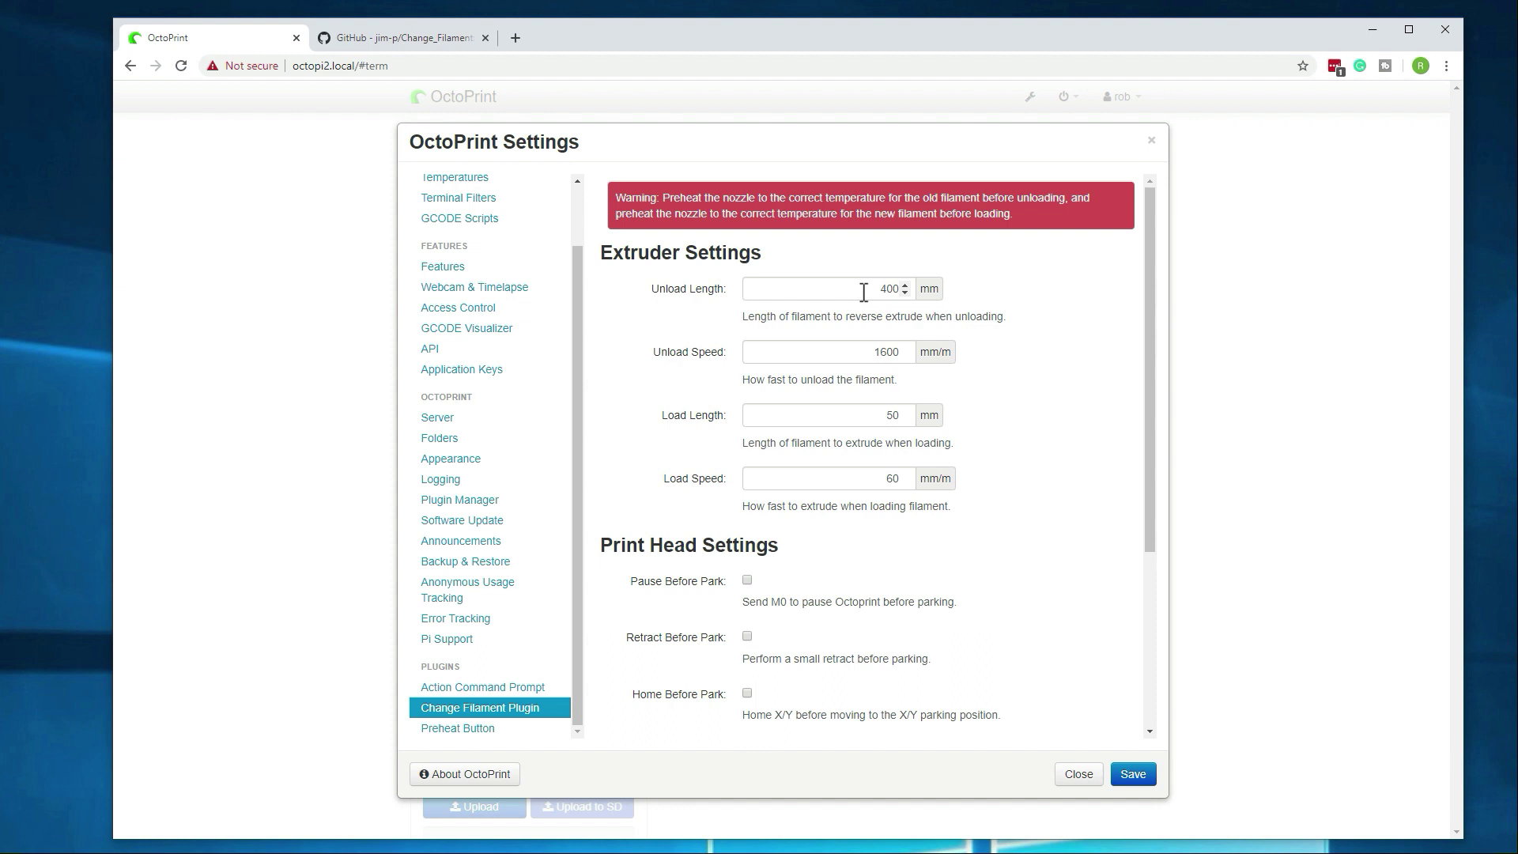
Change Load Speed from 60 to 200 mm/m and Unload Length from 400 to 200 mm
click(875, 289)
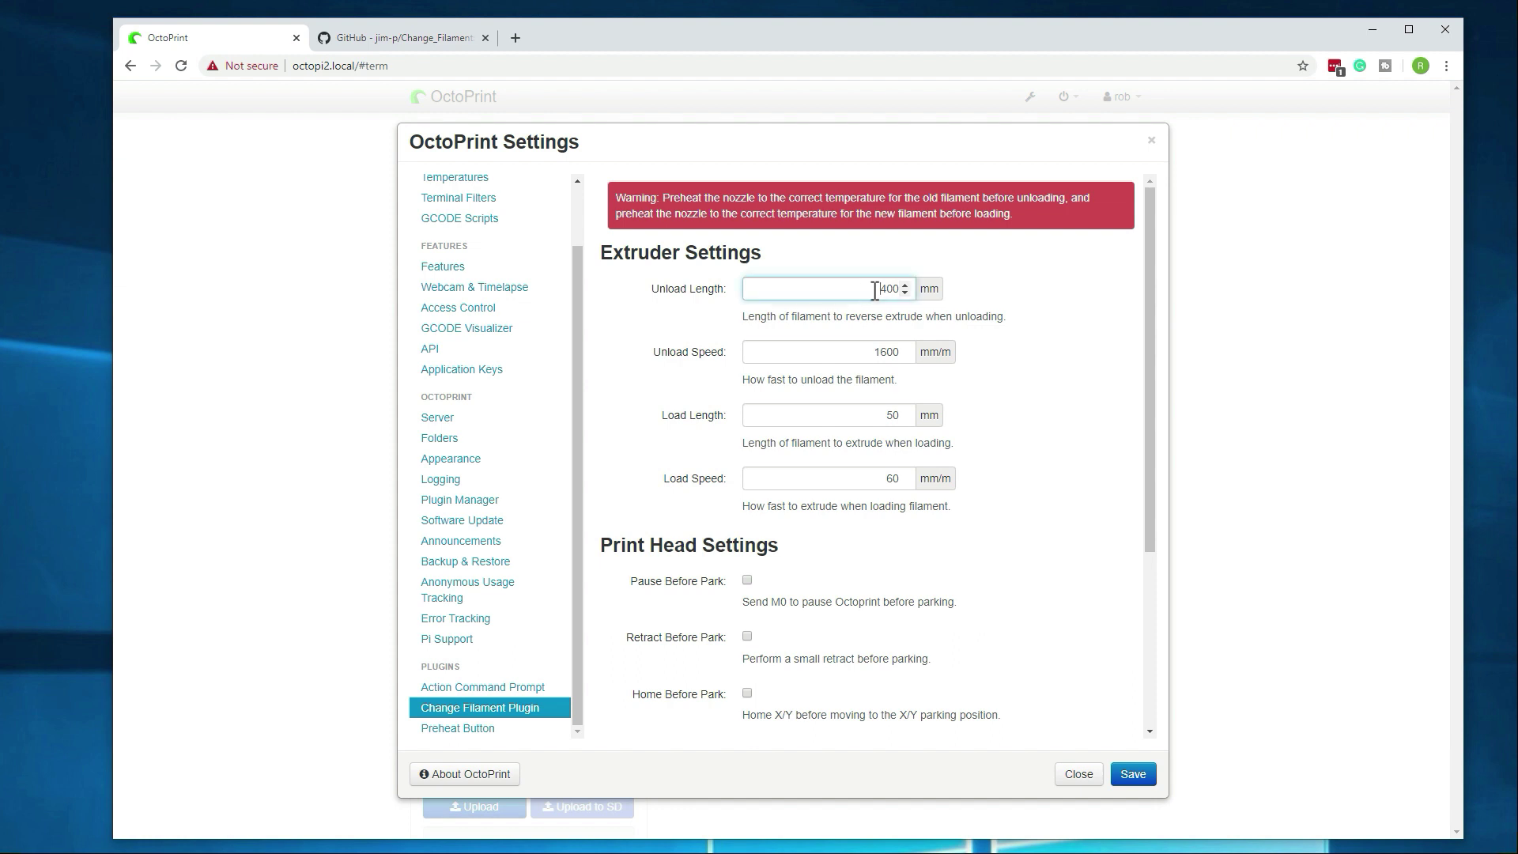
drag(878, 289, 885, 290)
drag(838, 424, 907, 423)
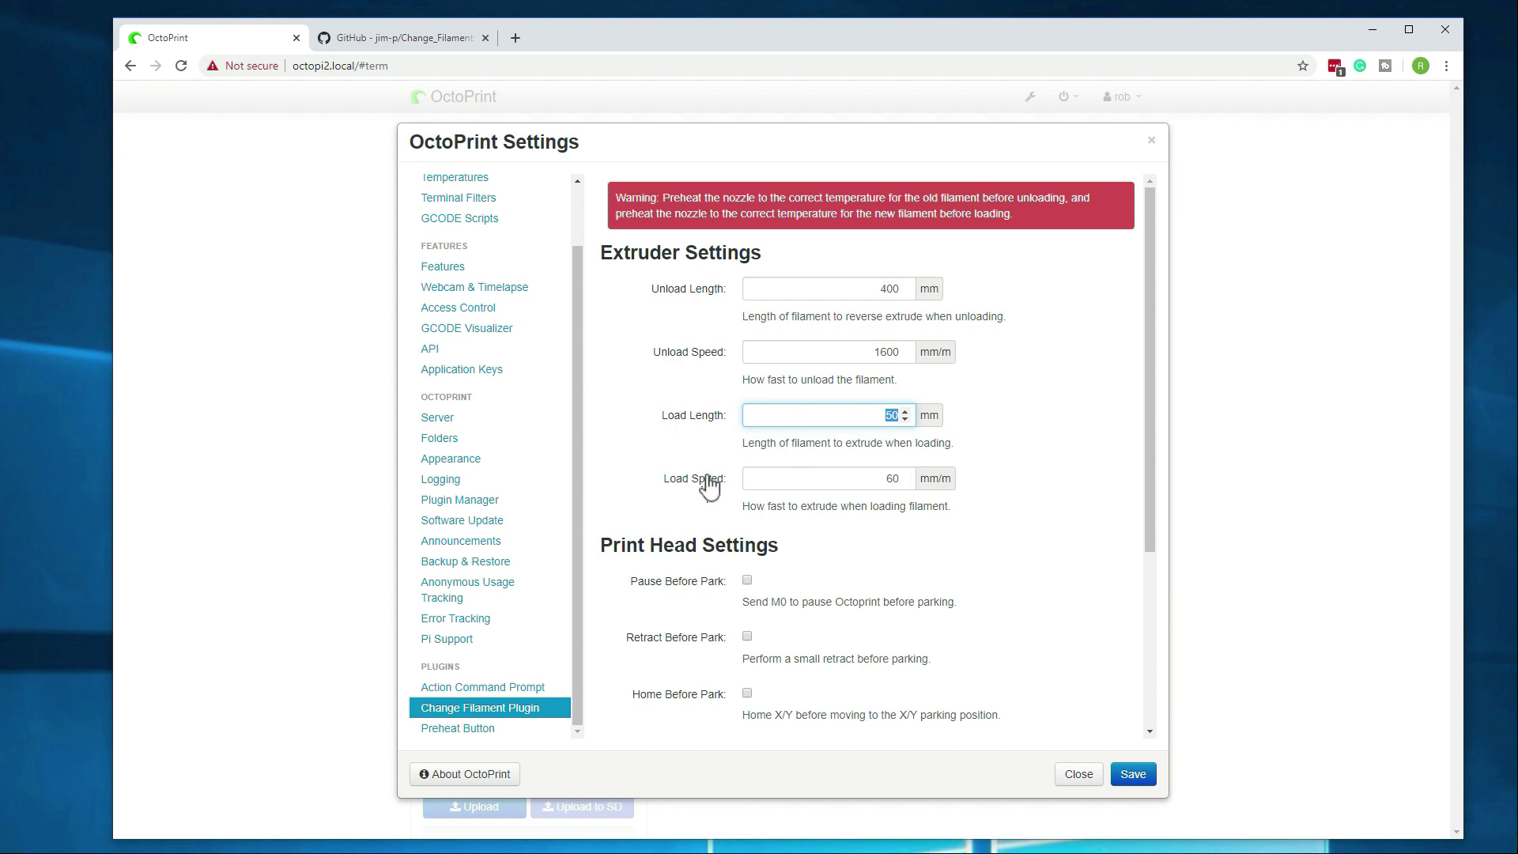
double_click(887, 479)
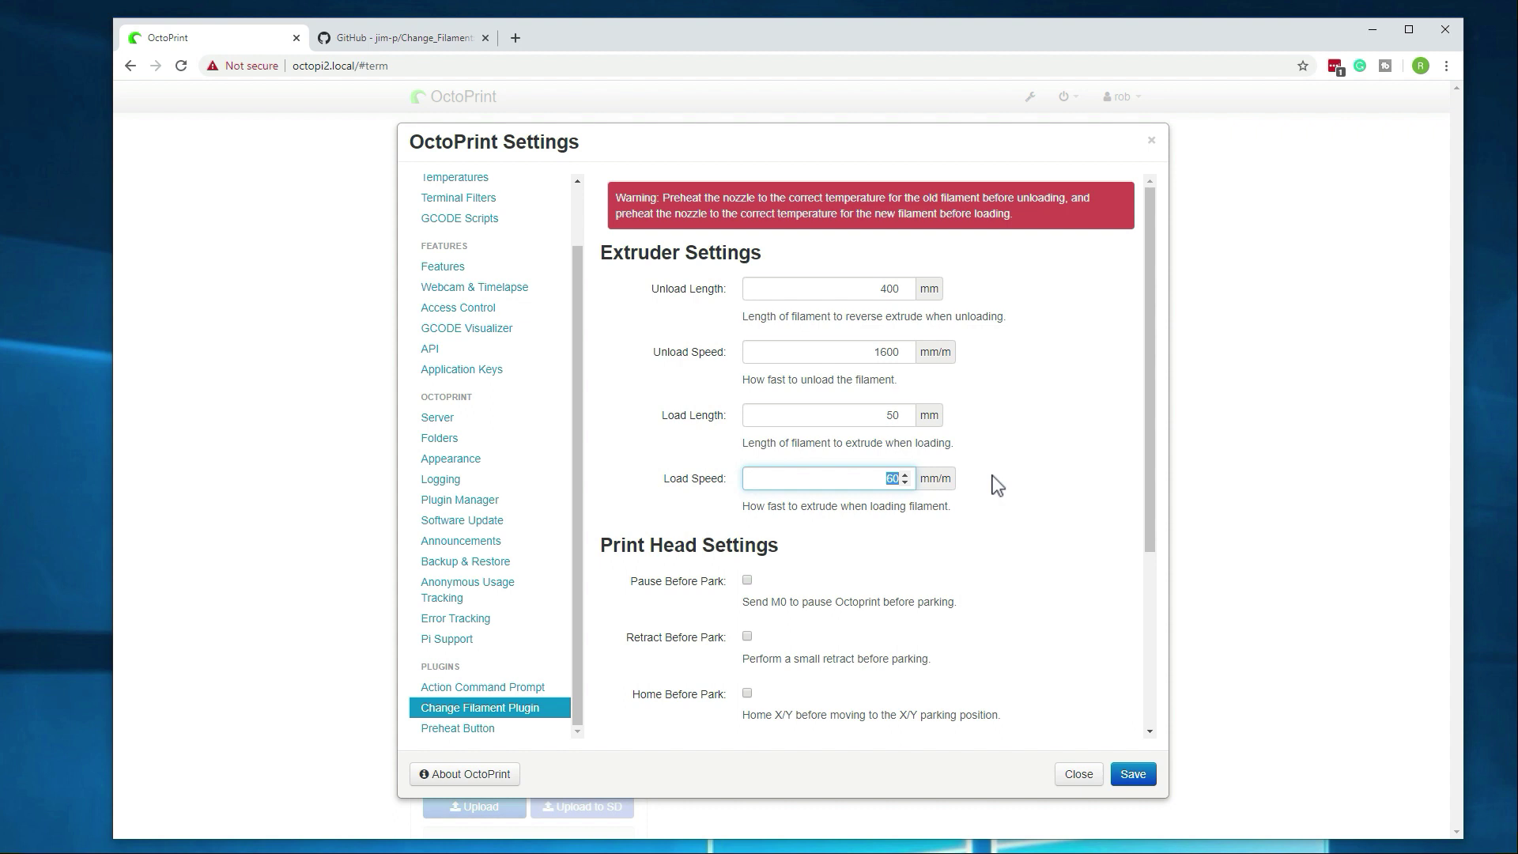
text(200)
click(875, 290)
double_click(875, 291)
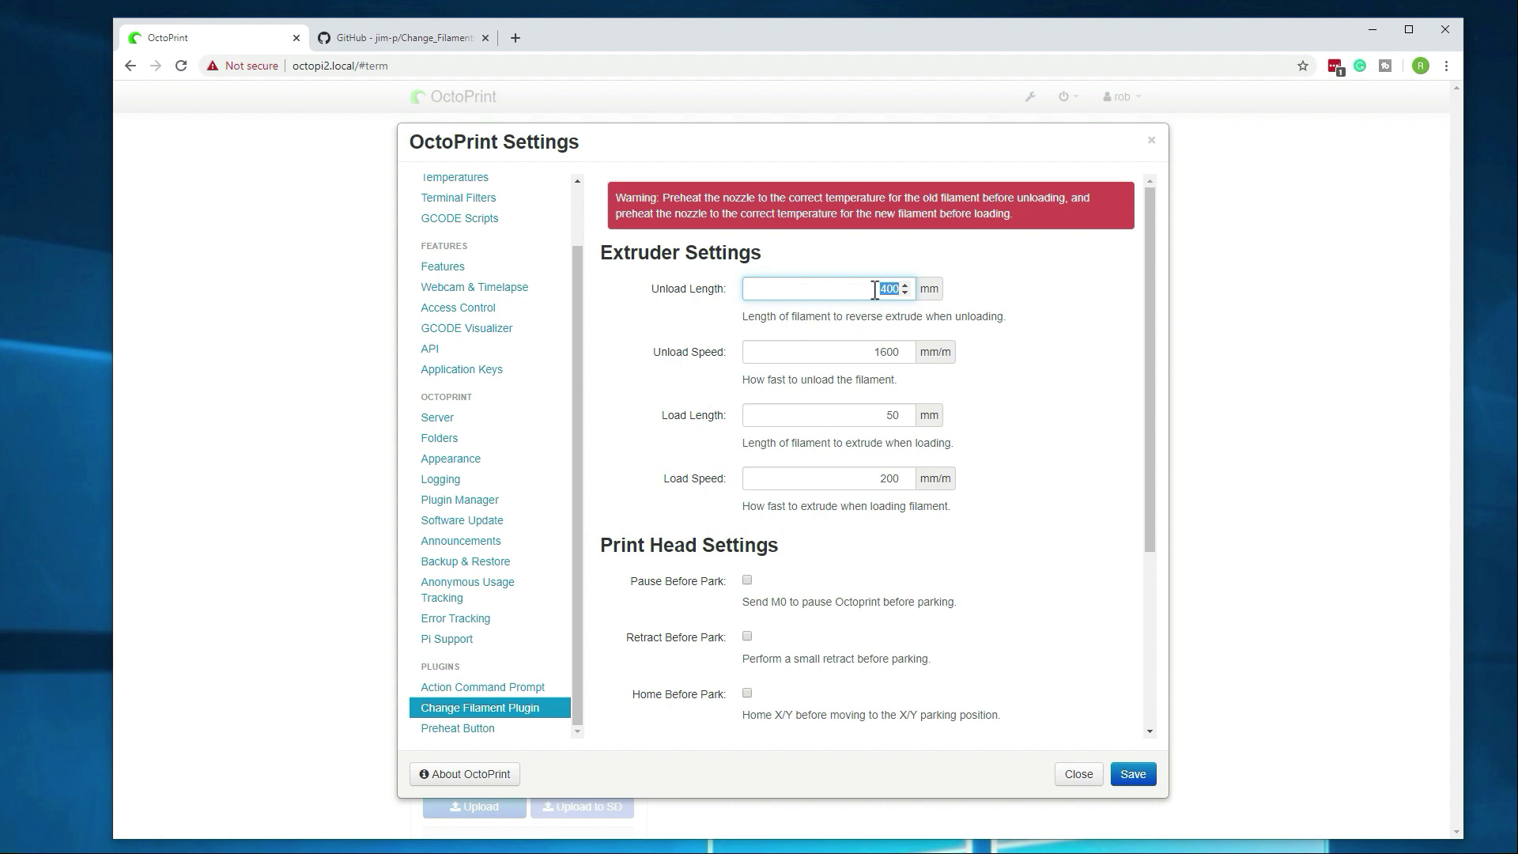
text(200)
Enable Retract Before Park and change Z Lift Relative from 30 to 10 mm
scroll(1018, 490, down, 1)
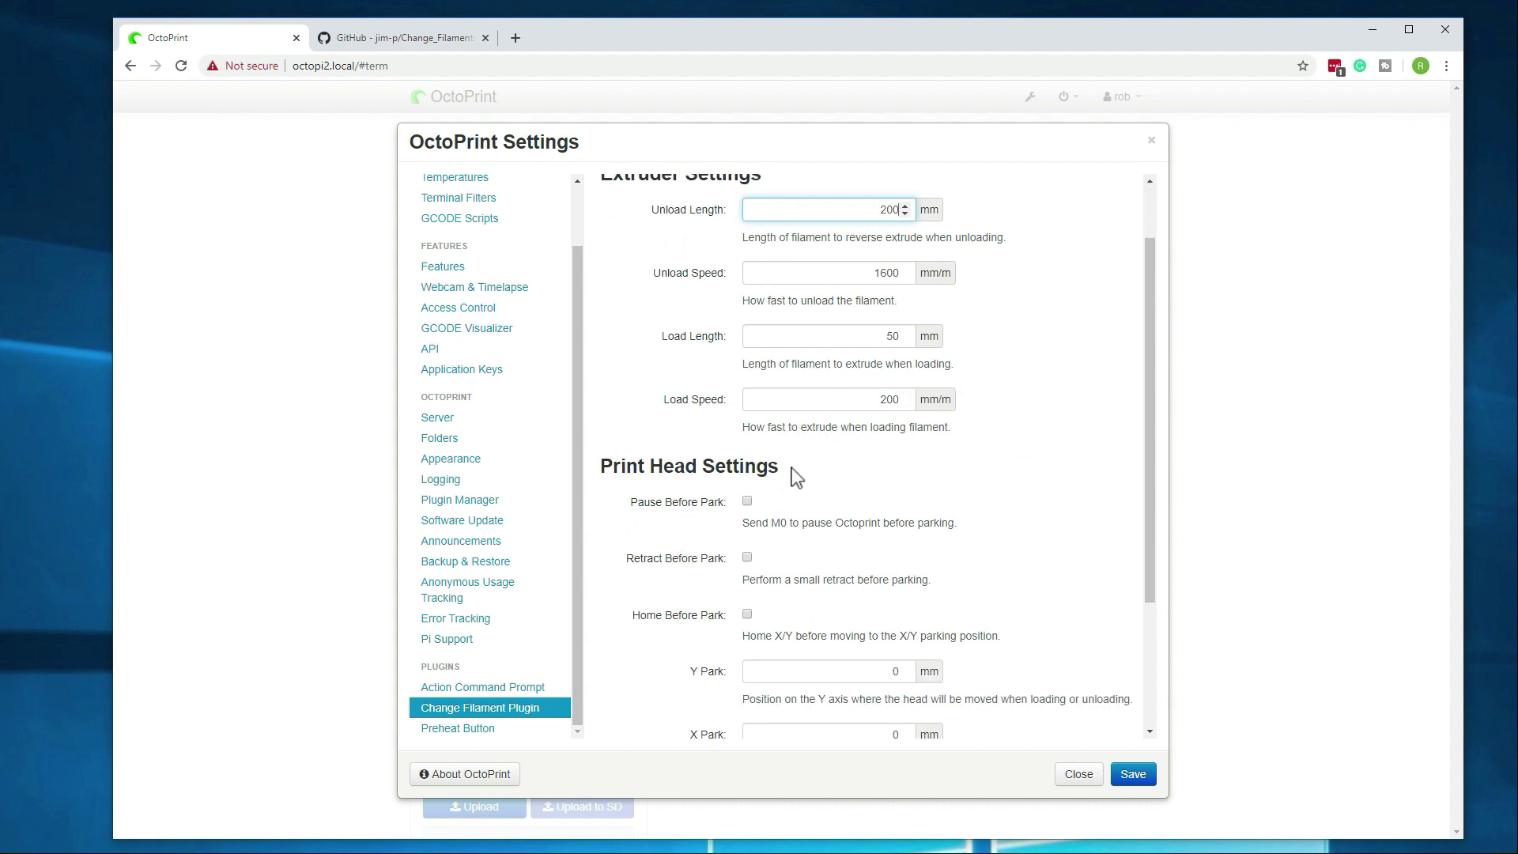
scroll(643, 575, down, 1)
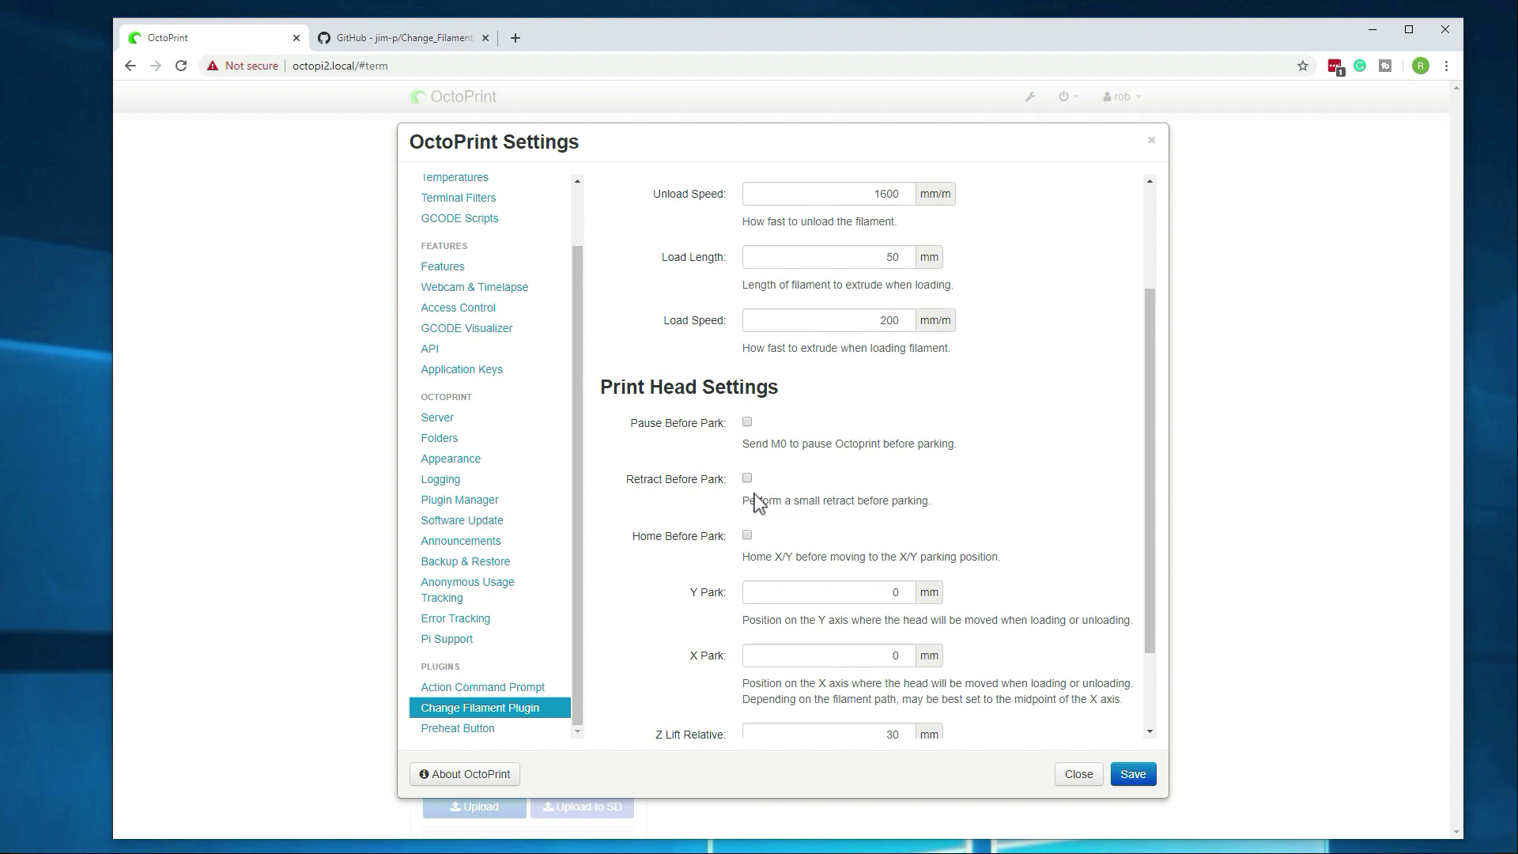
click(747, 478)
scroll(666, 544, down, 2)
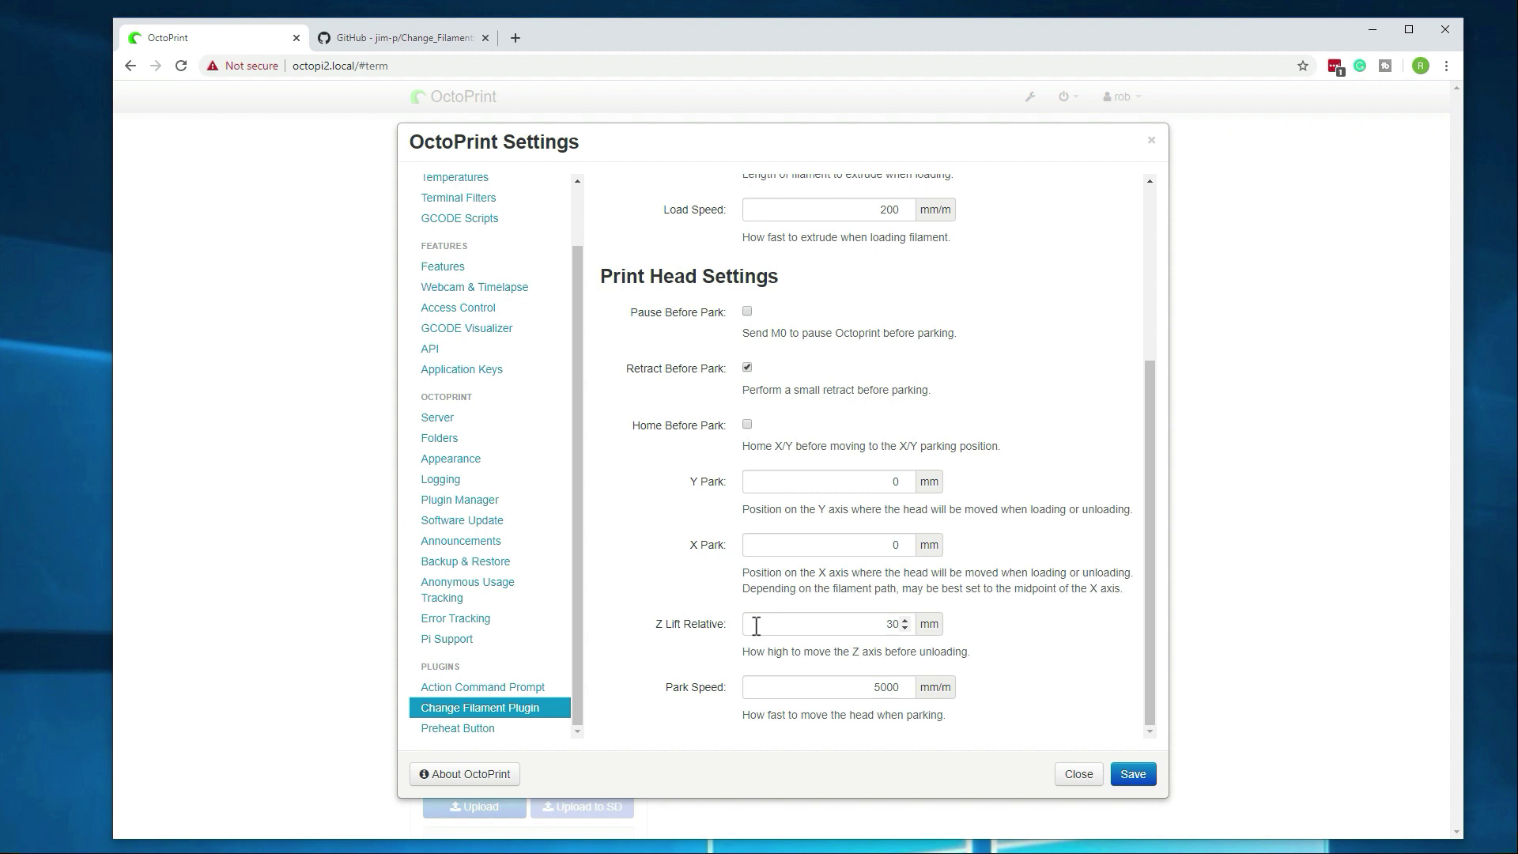
click(847, 625)
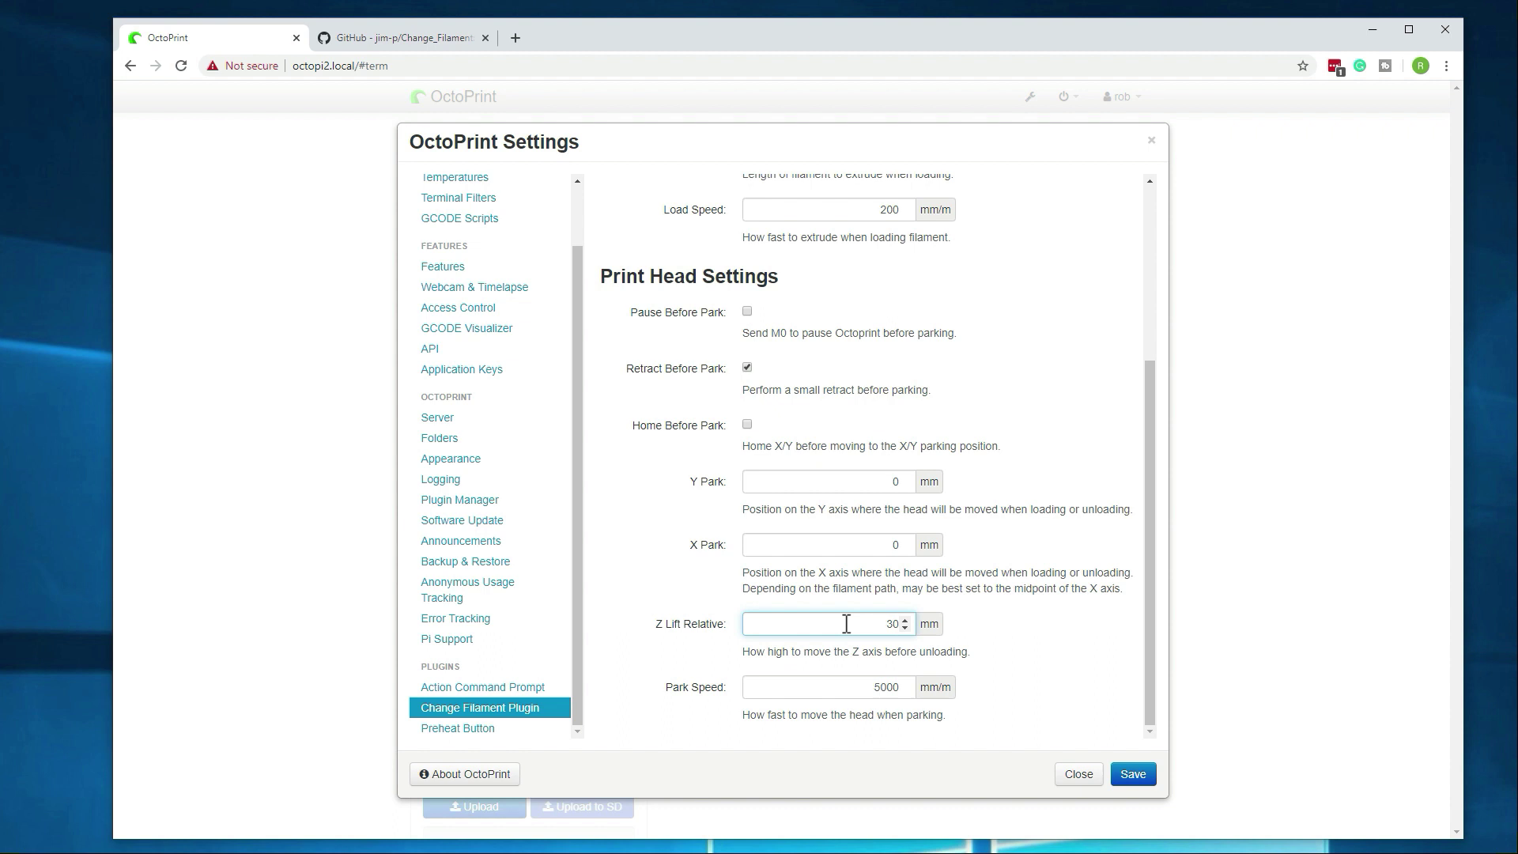
drag(882, 624, 920, 624)
text(10)
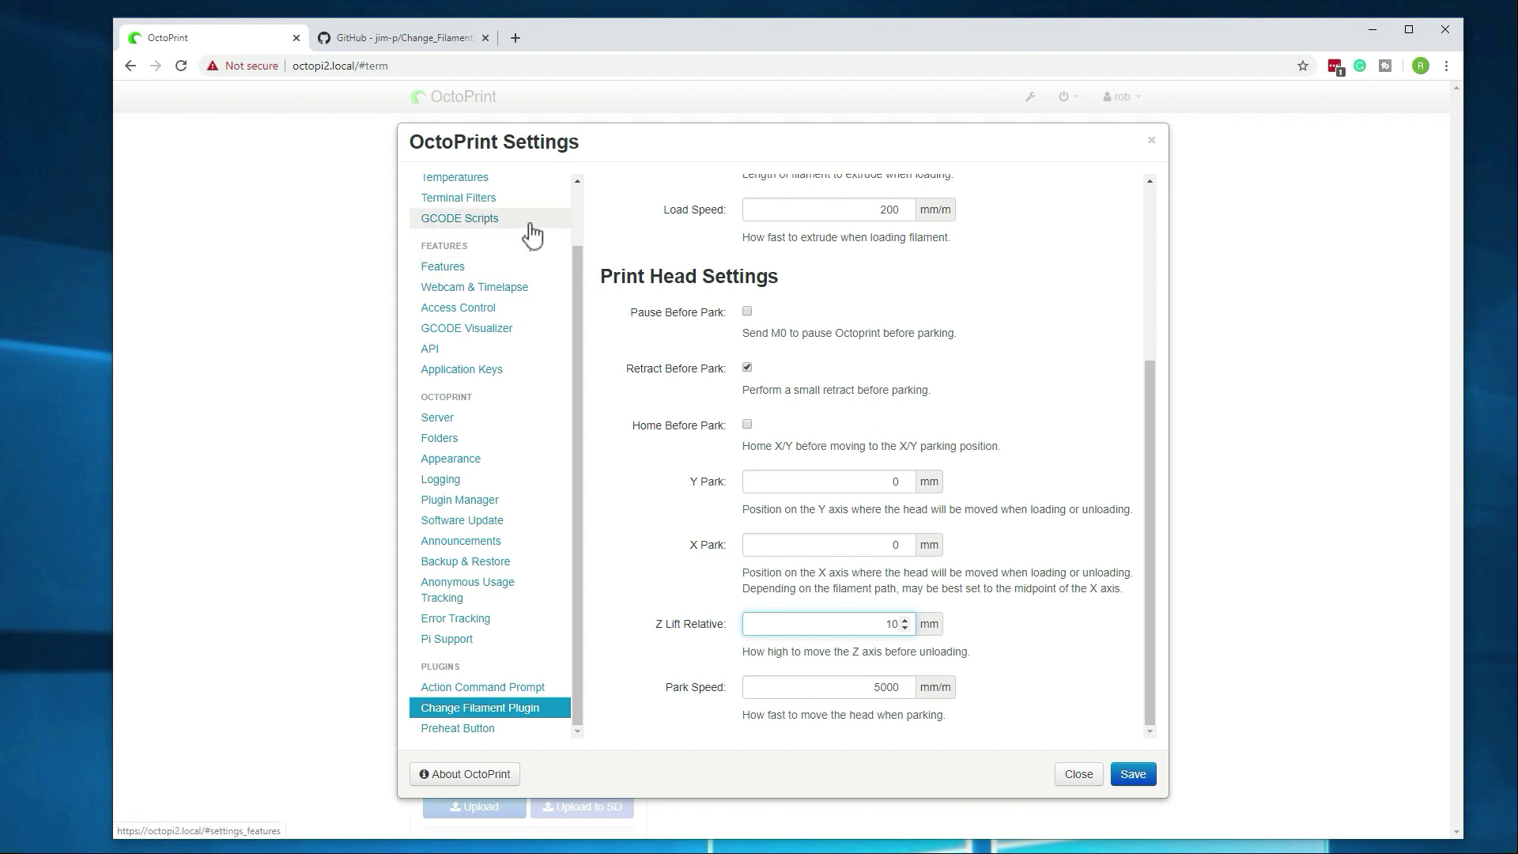
Bring up the Change_Filament README on GitHub at its Suggested Configurations section
click(378, 46)
scroll(213, 484, down, 6)
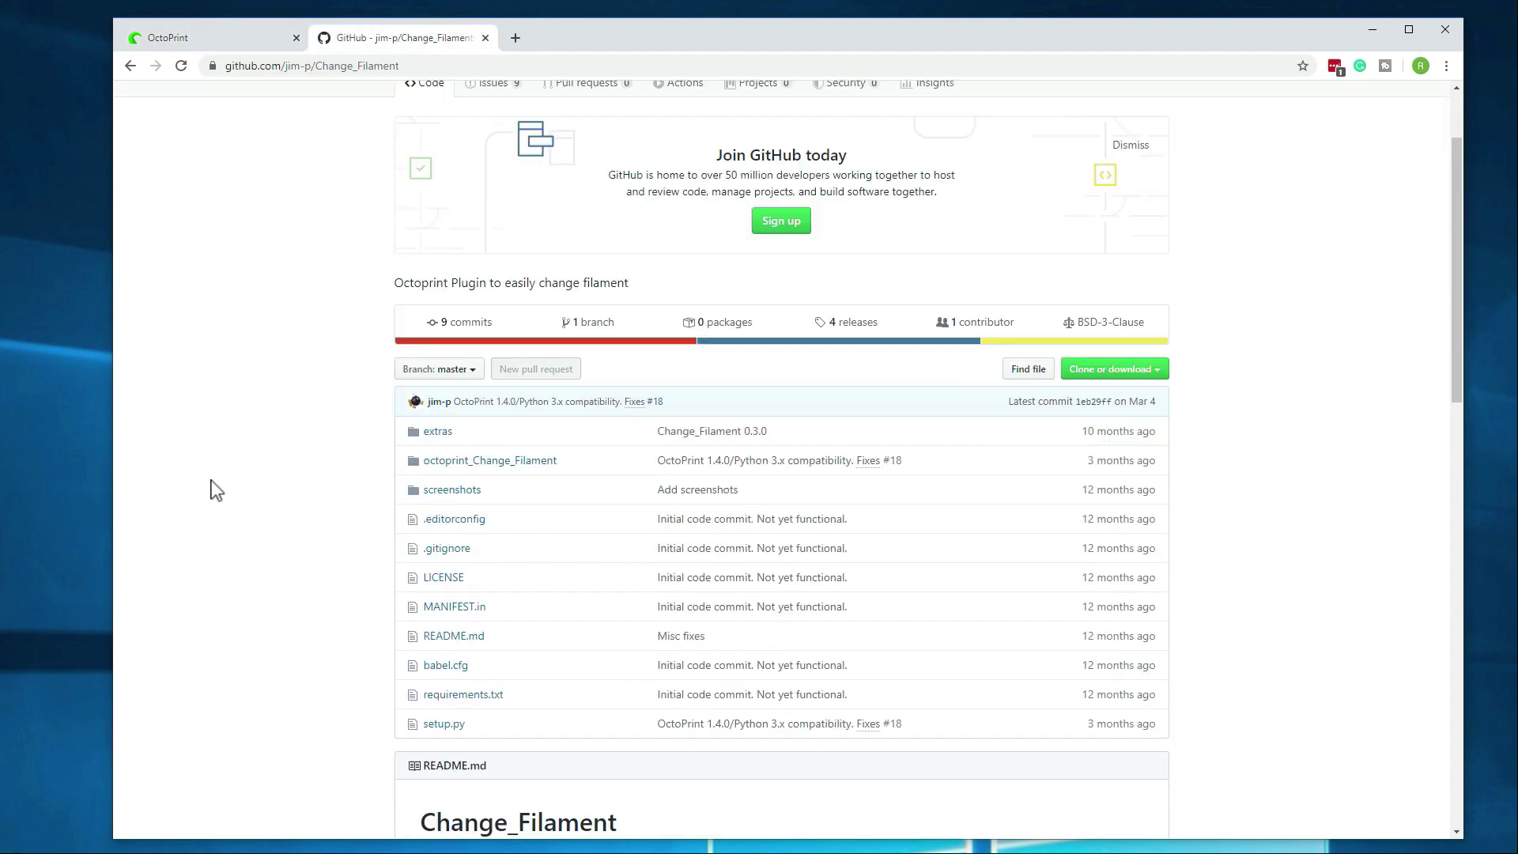
scroll(220, 489, down, 10)
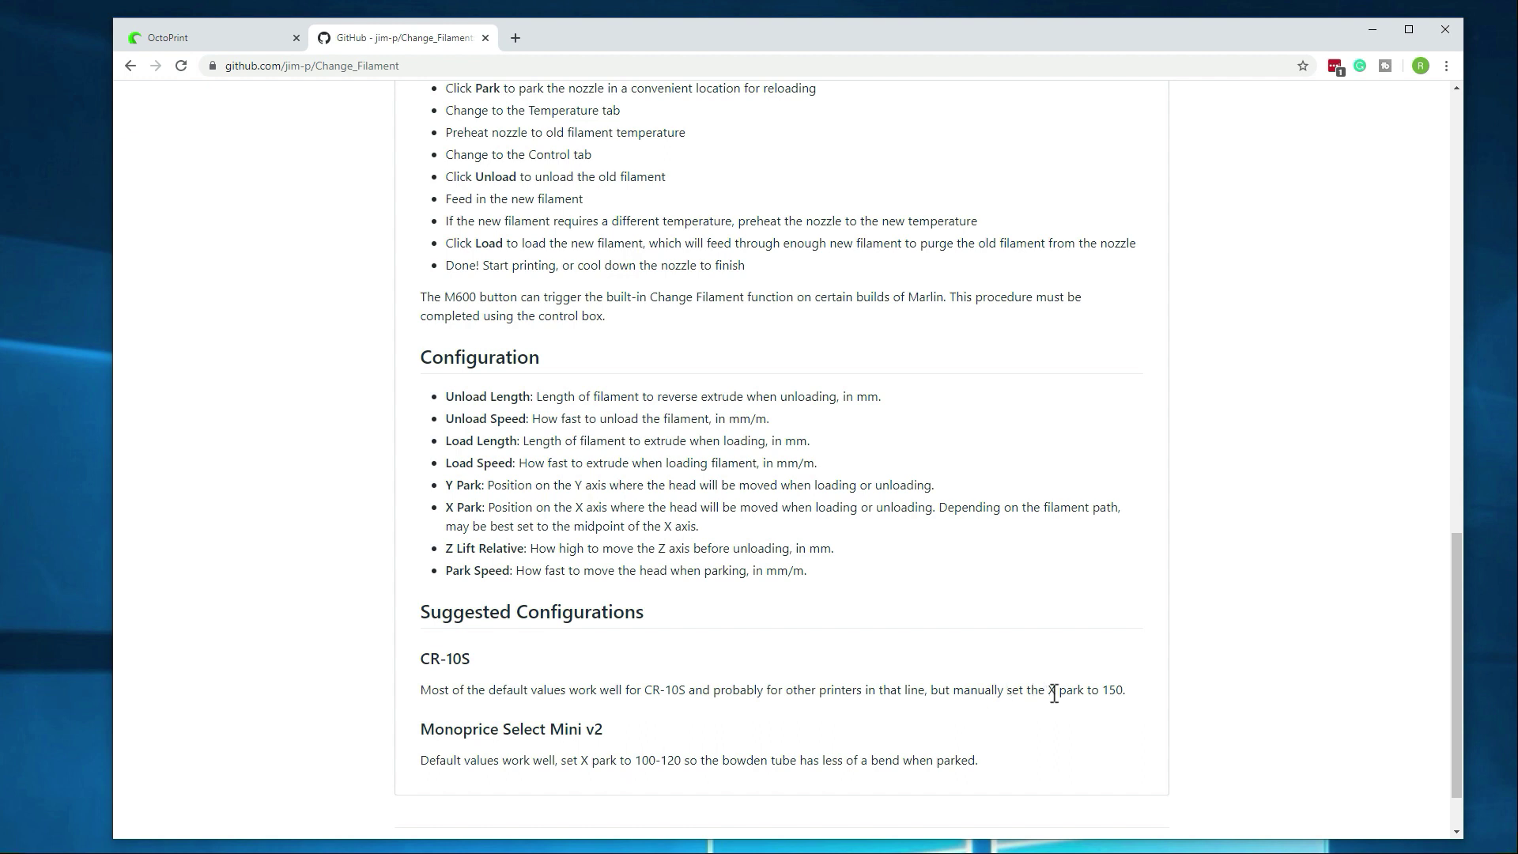
Highlight the suggested X park values: 150 for CR-10S and 100-120 for Monoprice Select Mini v2
drag(1048, 689, 1120, 697)
click(845, 744)
drag(637, 760, 685, 760)
double_click(1113, 689)
scroll(293, 466, up, 1)
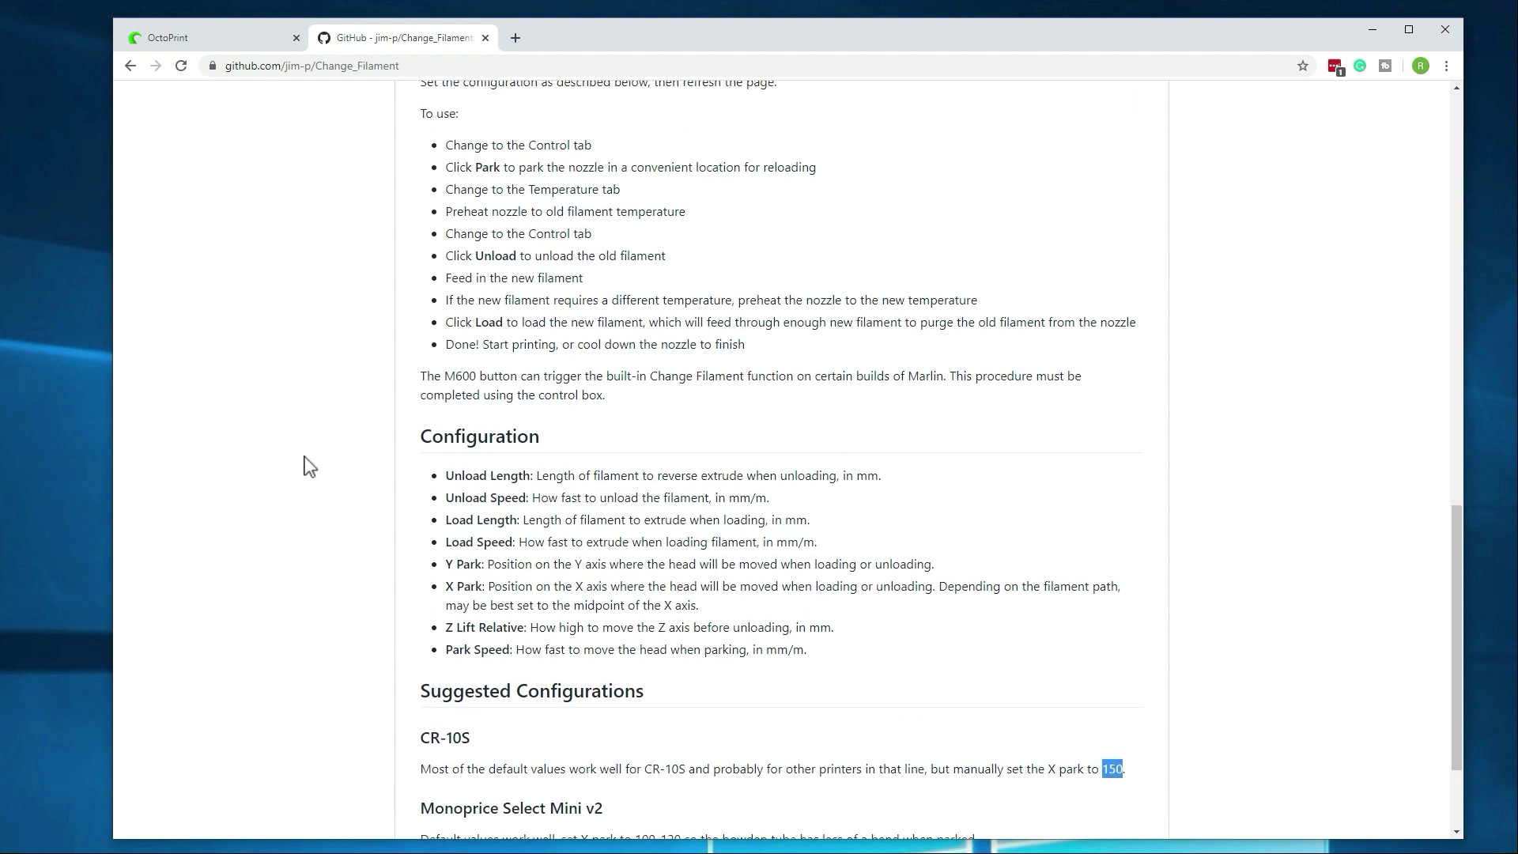
scroll(284, 437, up, 1)
scroll(288, 427, up, 1)
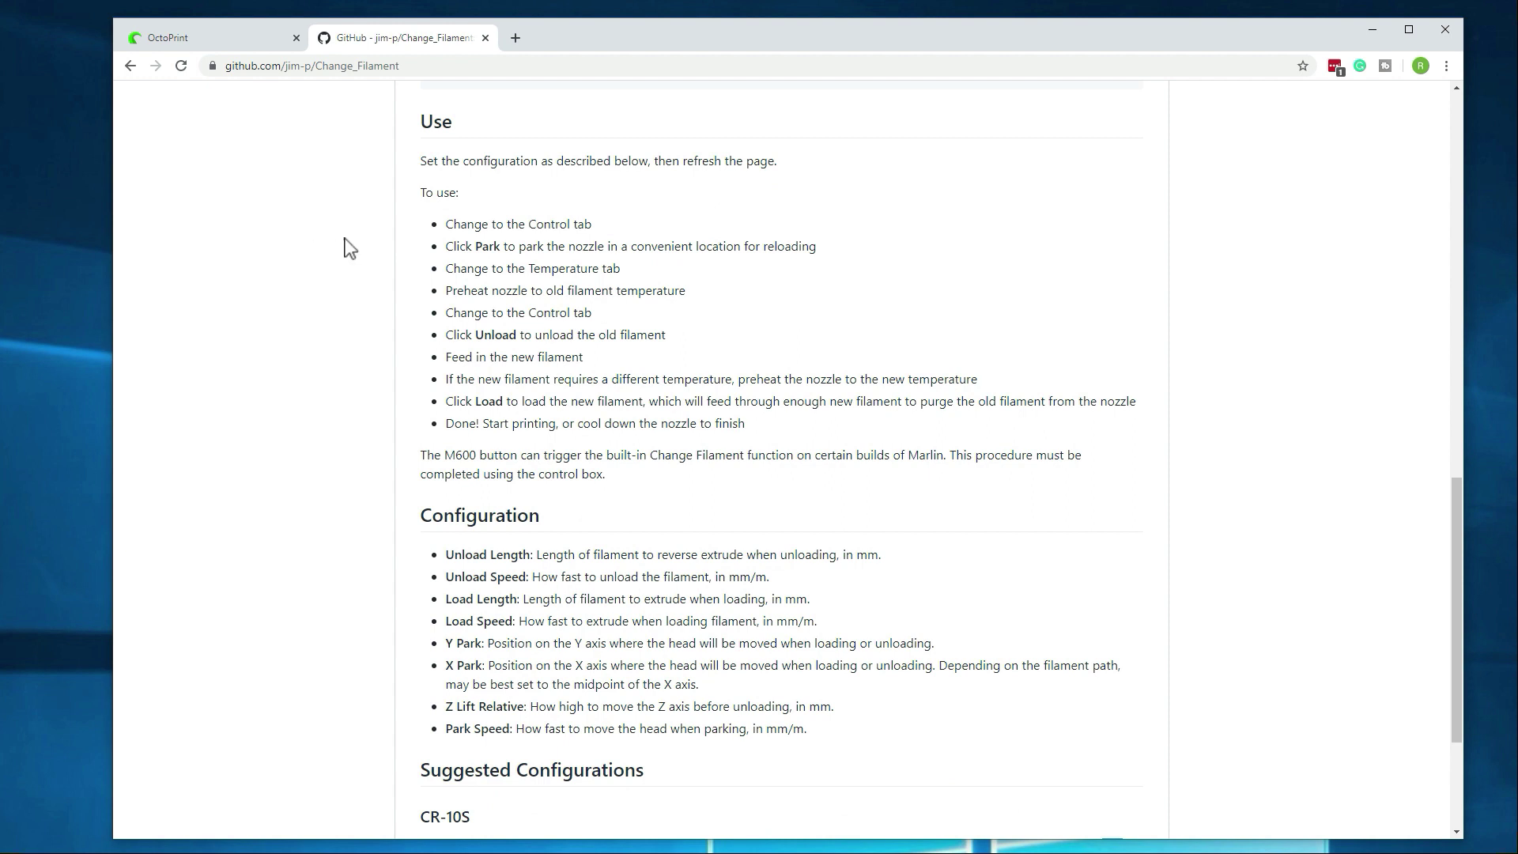
scroll(355, 296, up, 1)
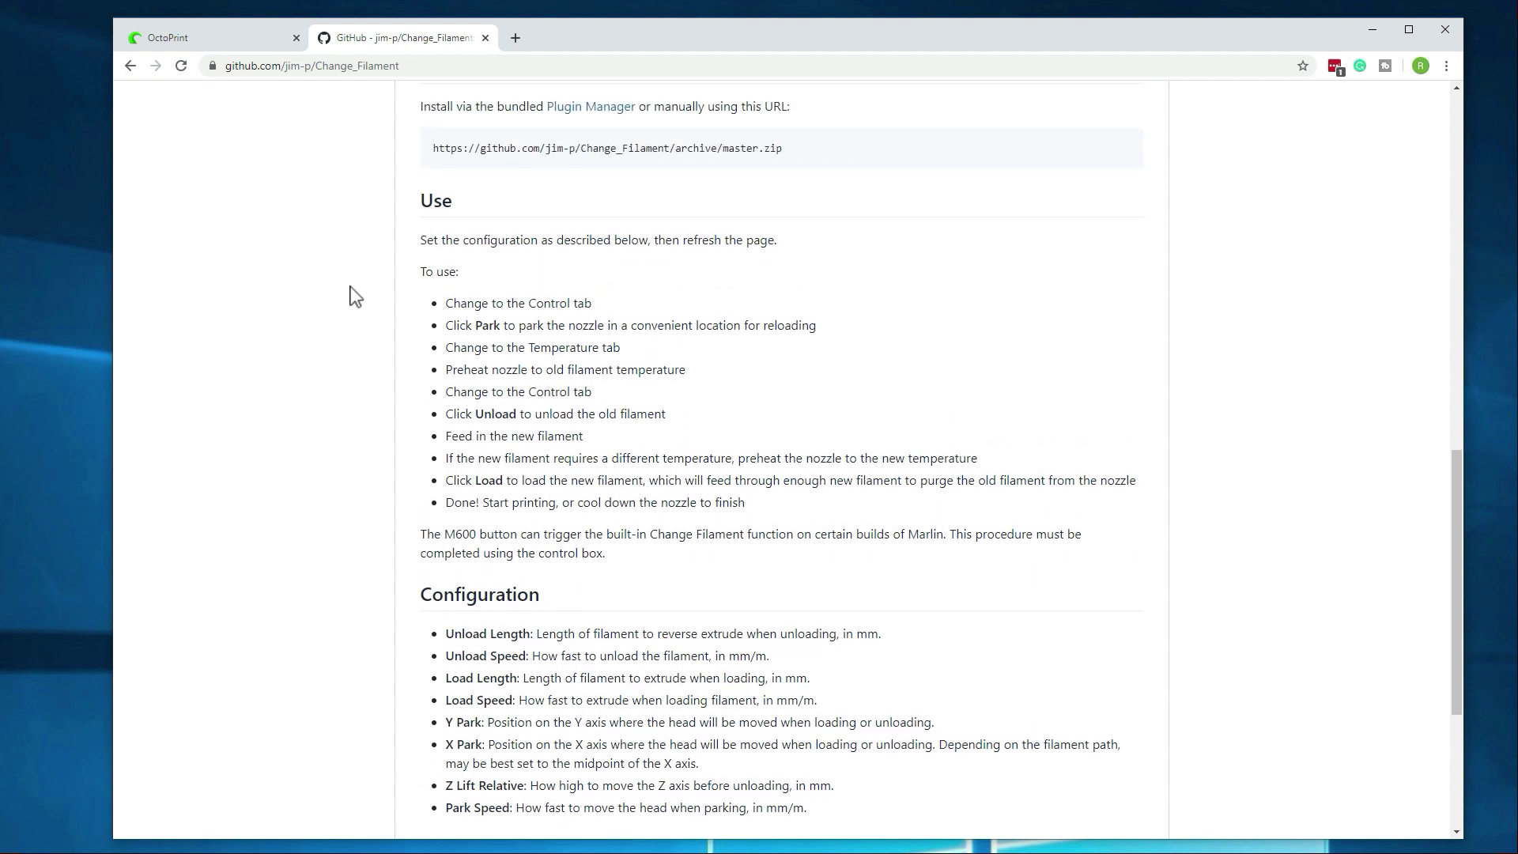
Lower the Change Filament Park Speed from 5000 to 150 mm/m and save the plugin settings
click(237, 55)
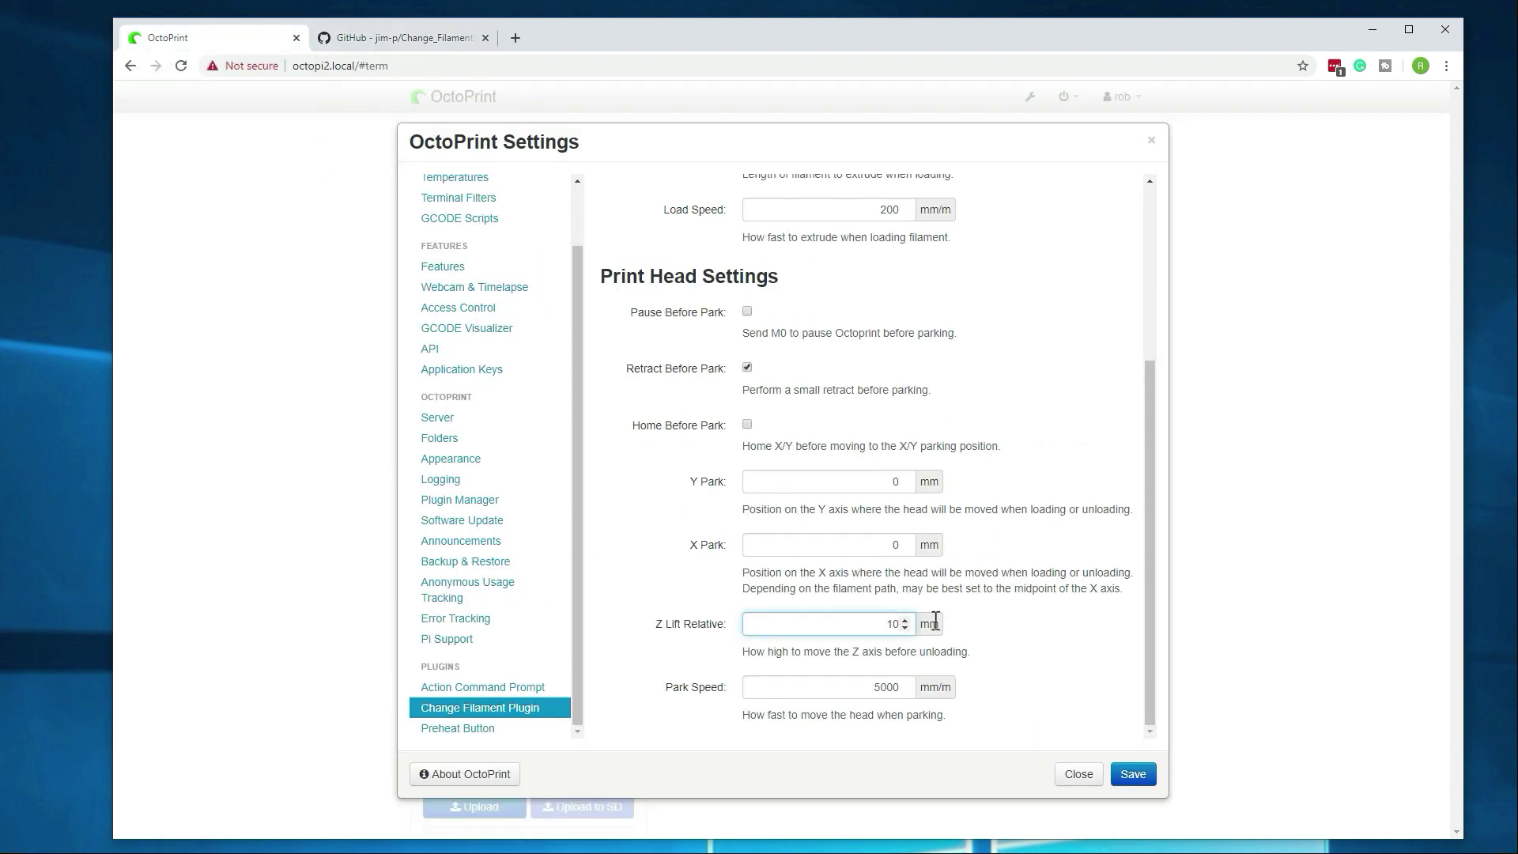
key(Tab)
text(15)
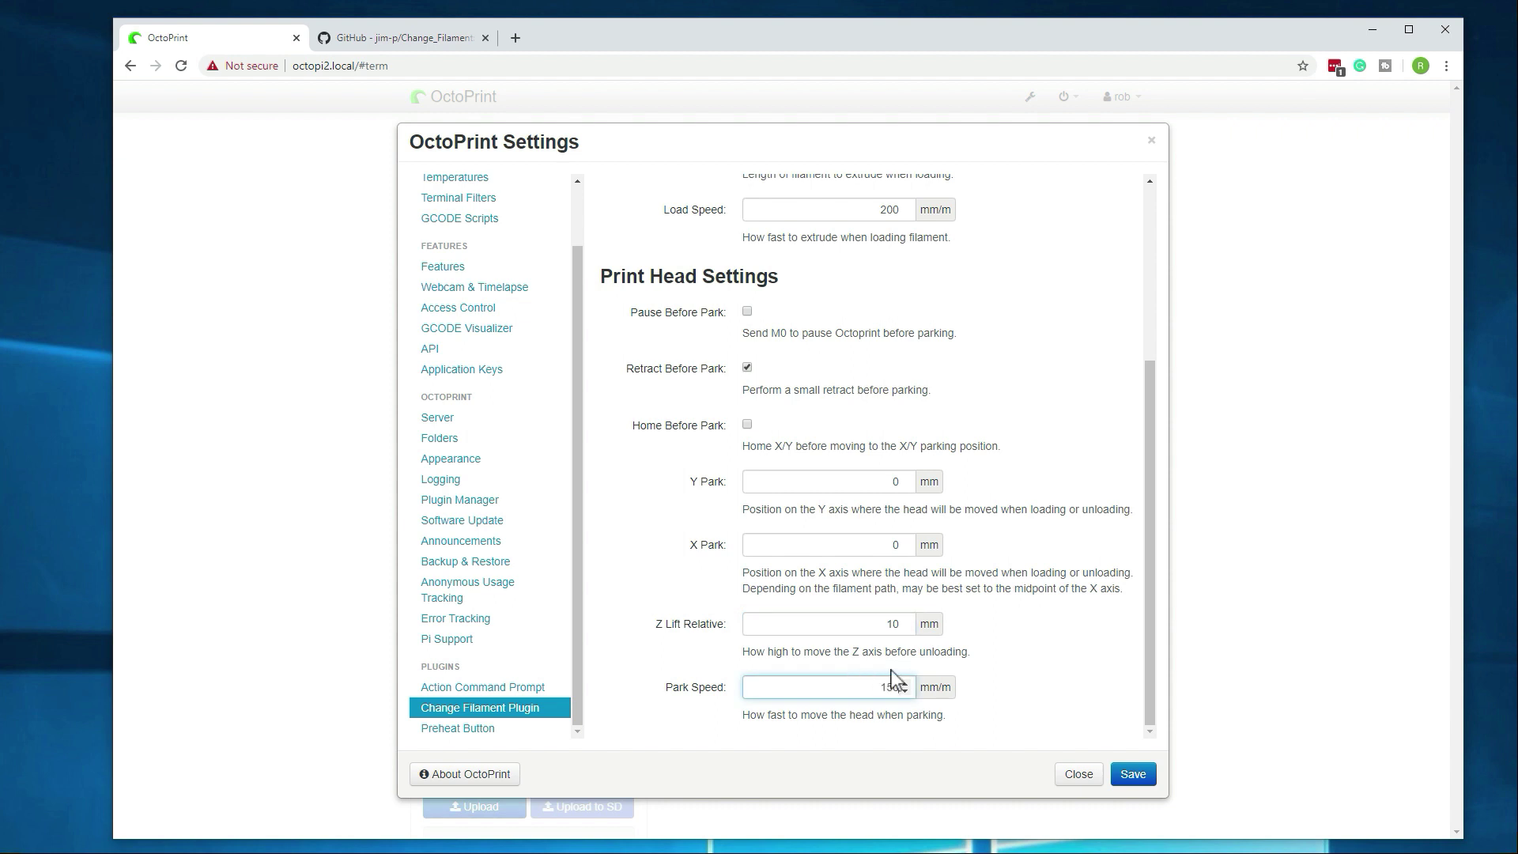
click(1131, 773)
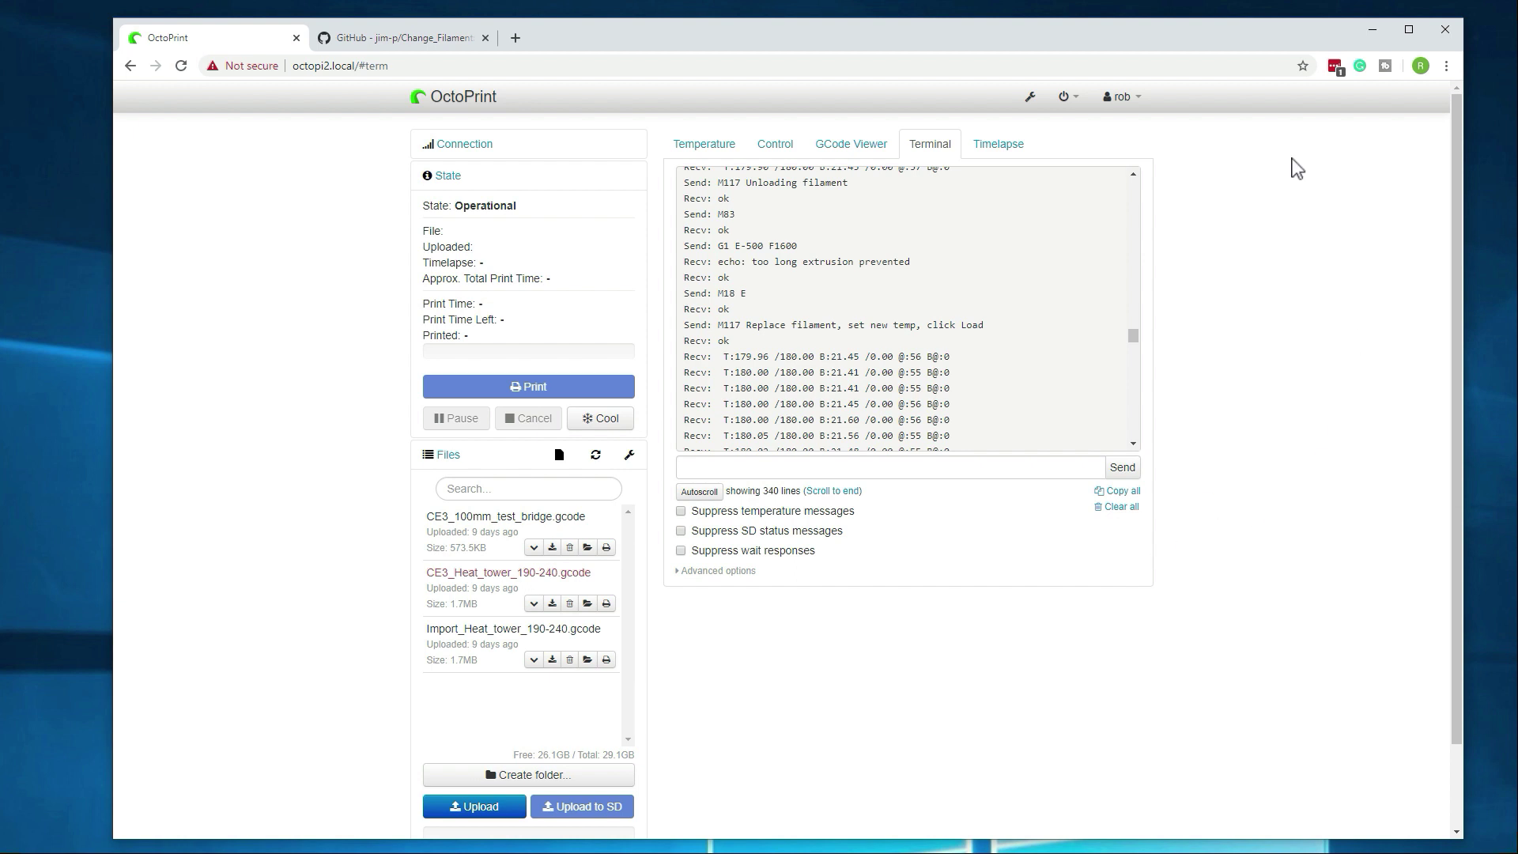
Restart the OctoPrint server from the power menu and reload the web interface
click(1068, 102)
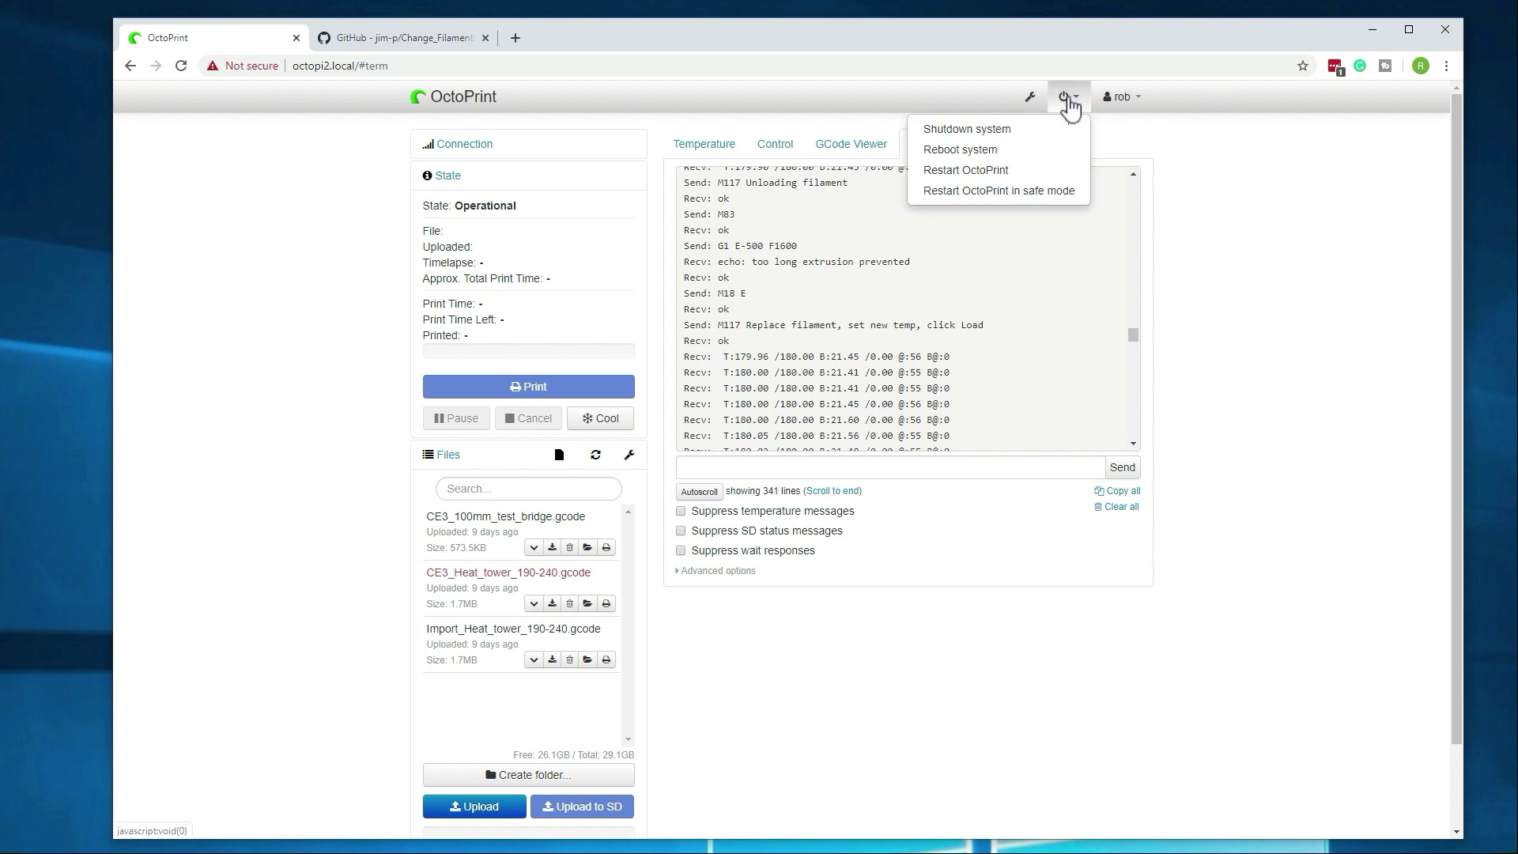
click(997, 175)
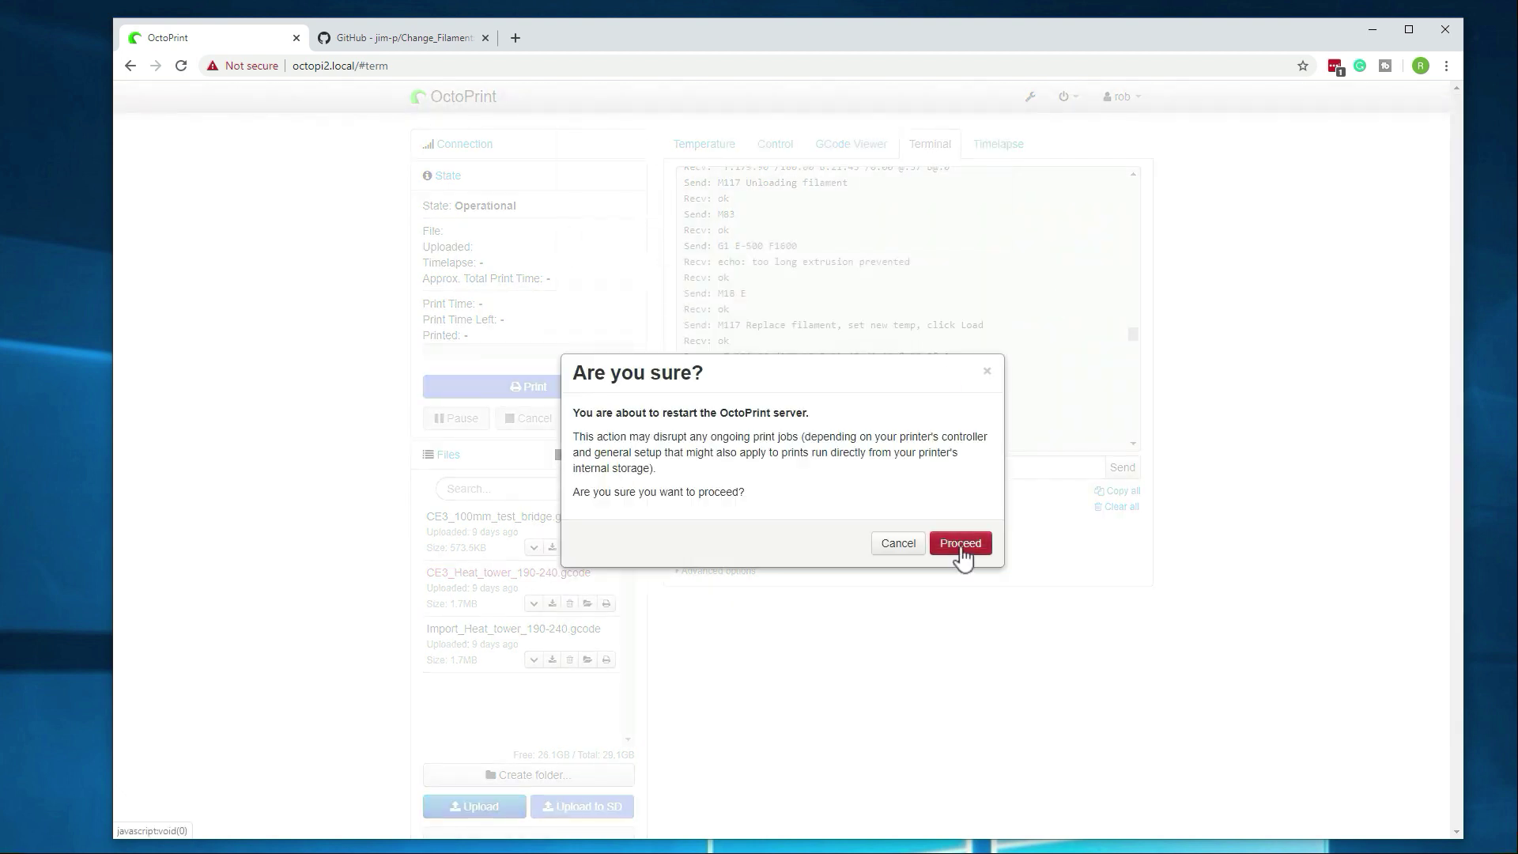
click(961, 546)
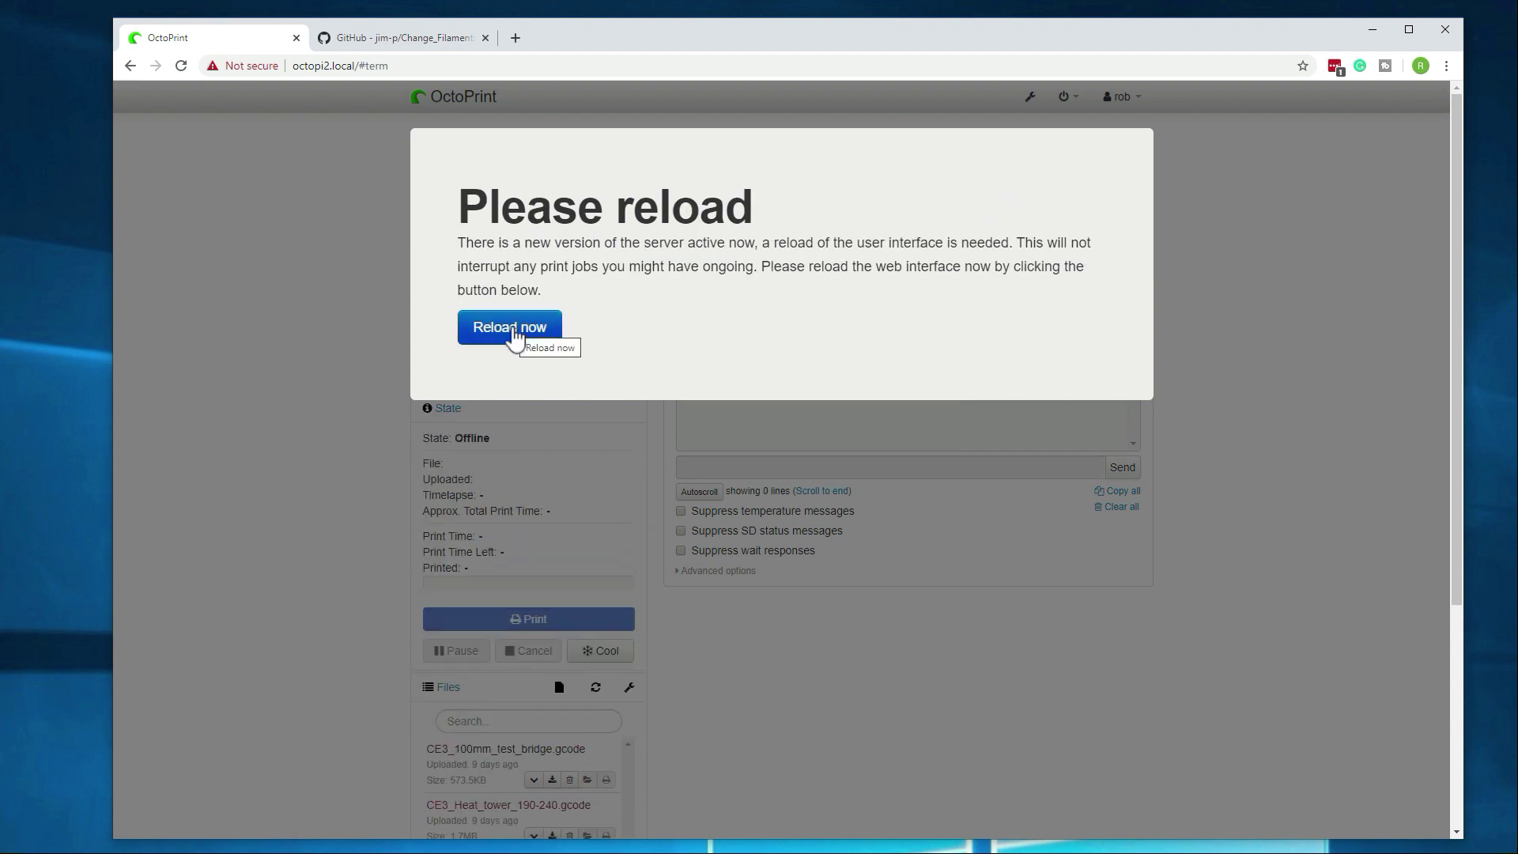
click(514, 332)
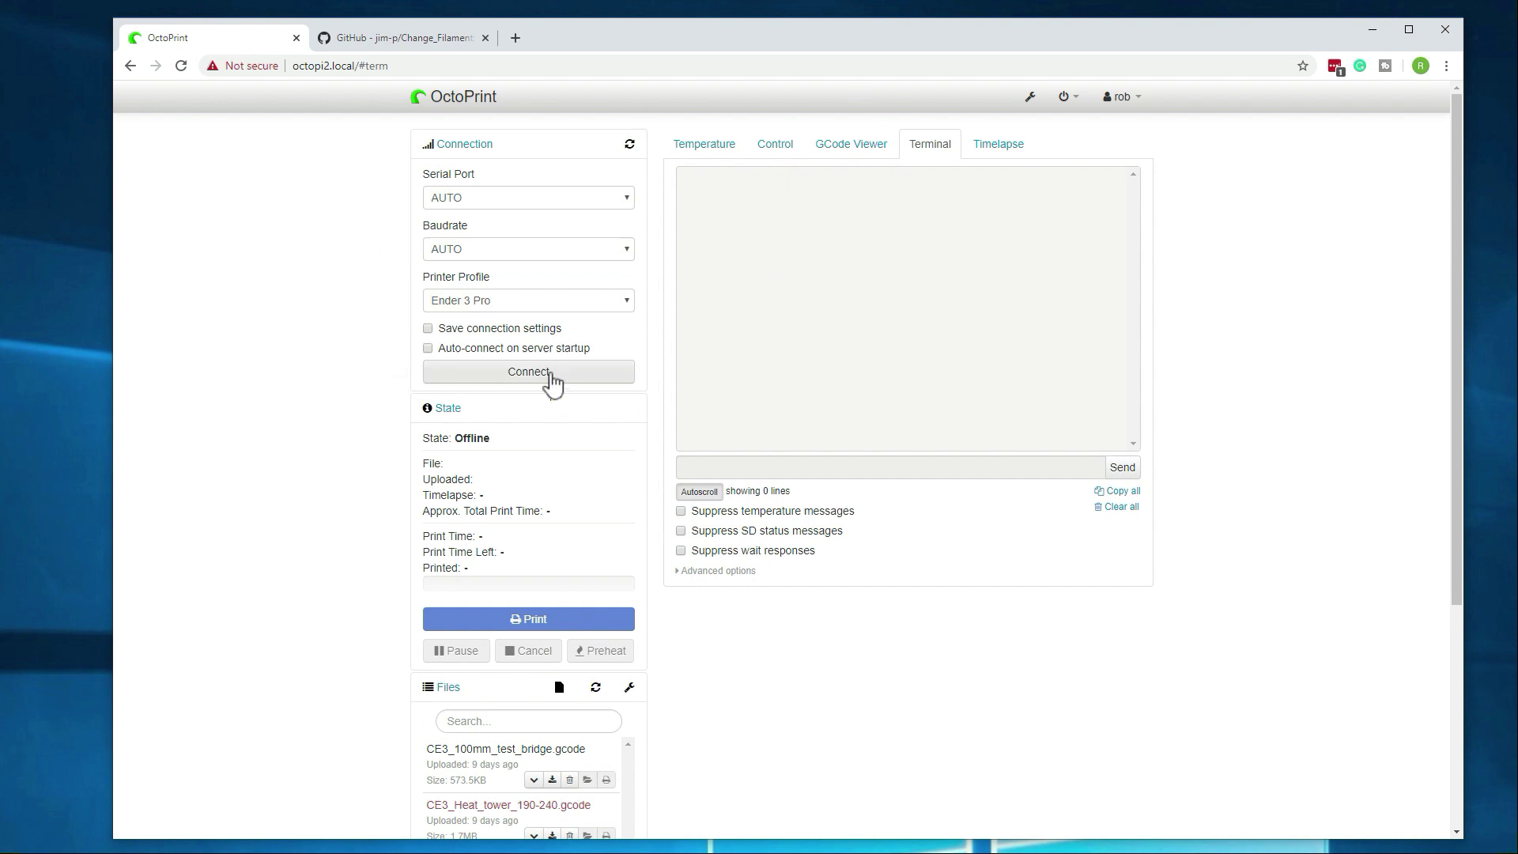
Connect the printer and set the hotend target to the PLA preset of 180°C
click(526, 381)
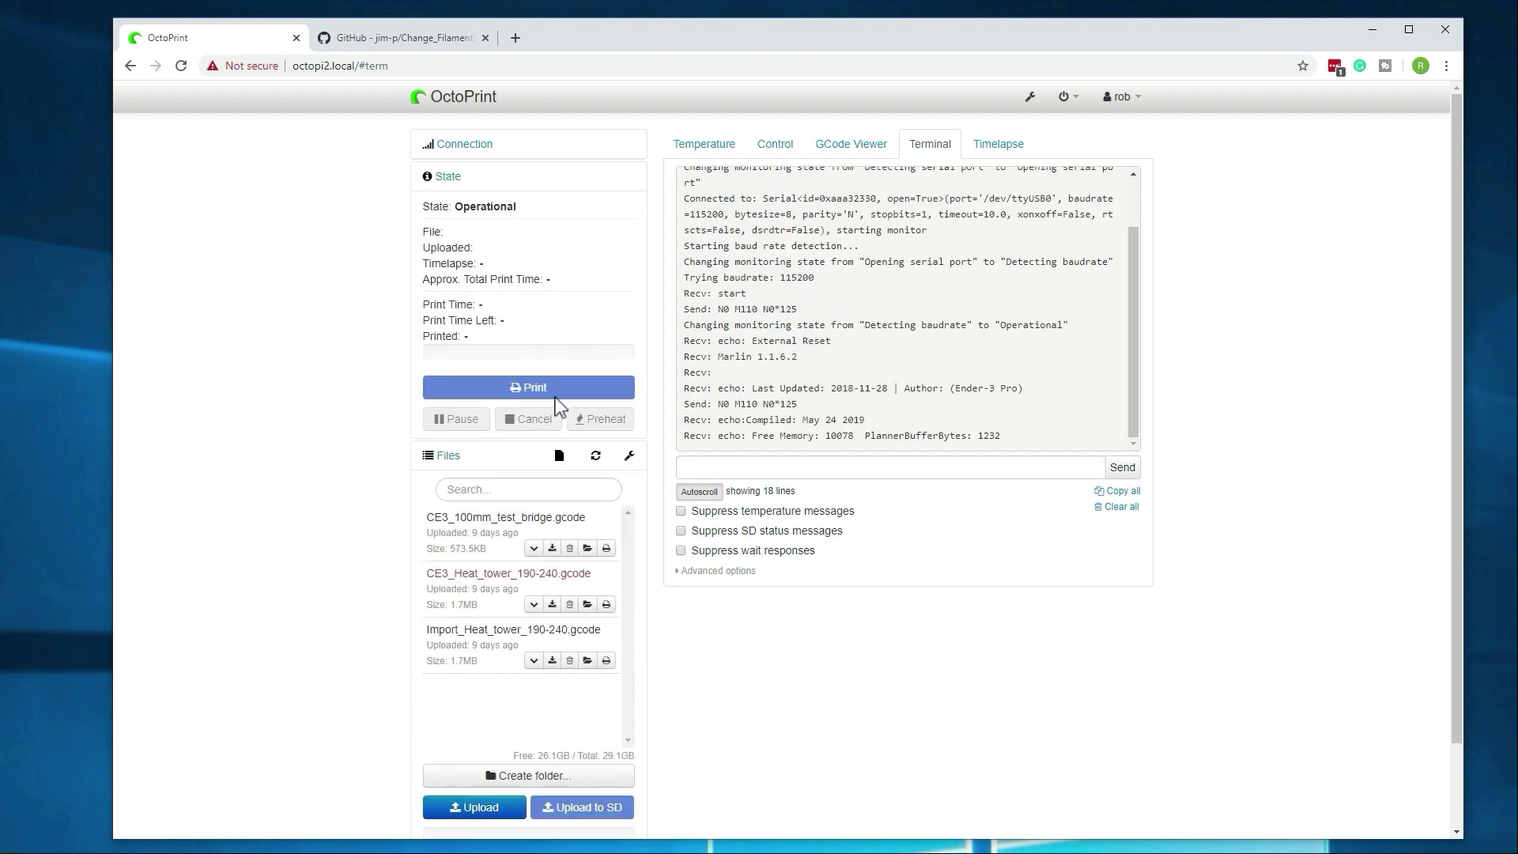
click(707, 146)
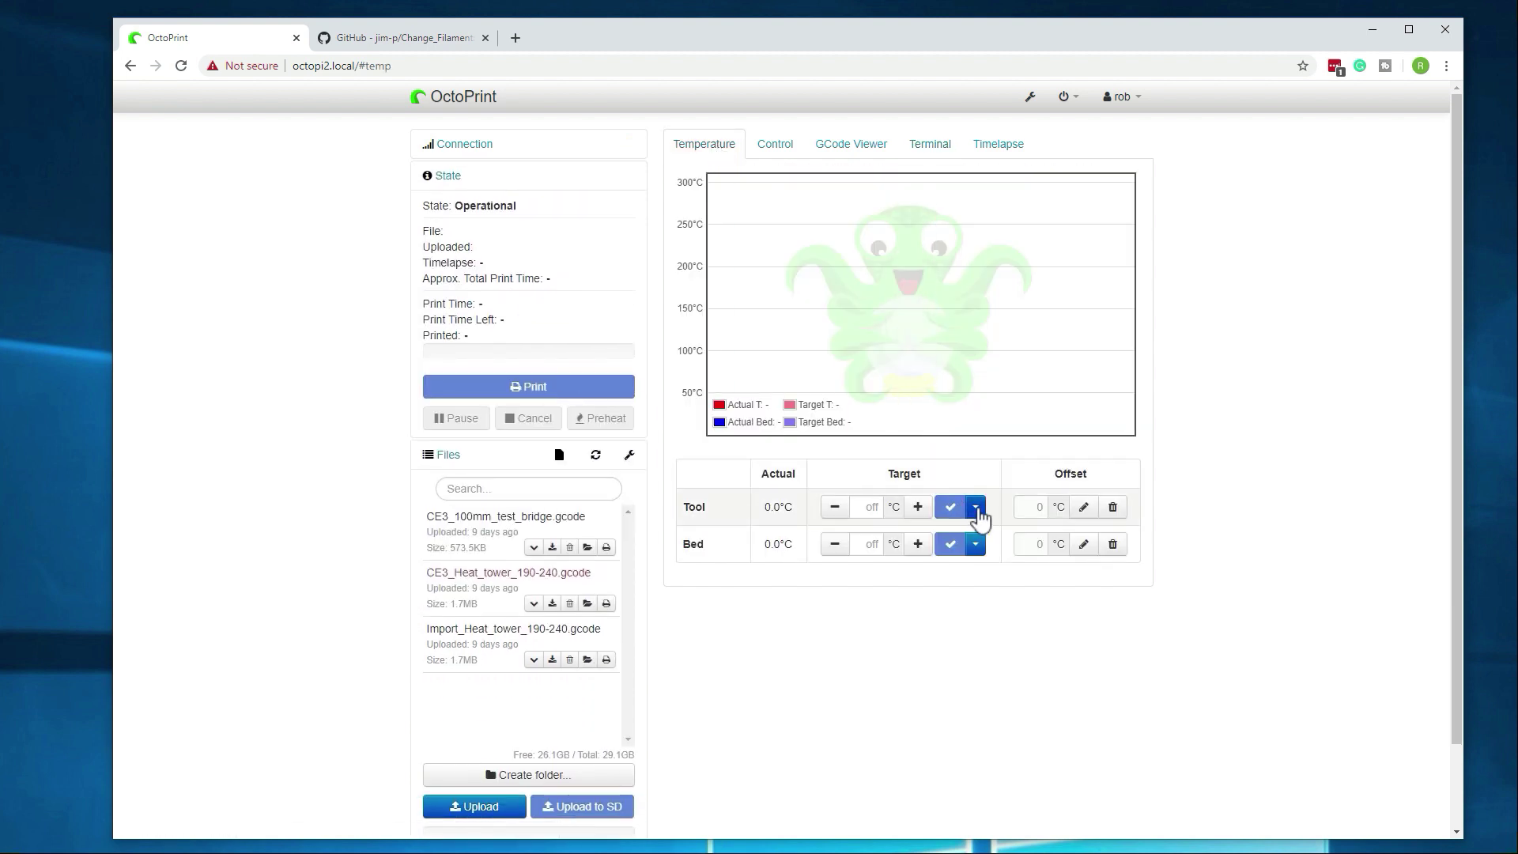
click(977, 512)
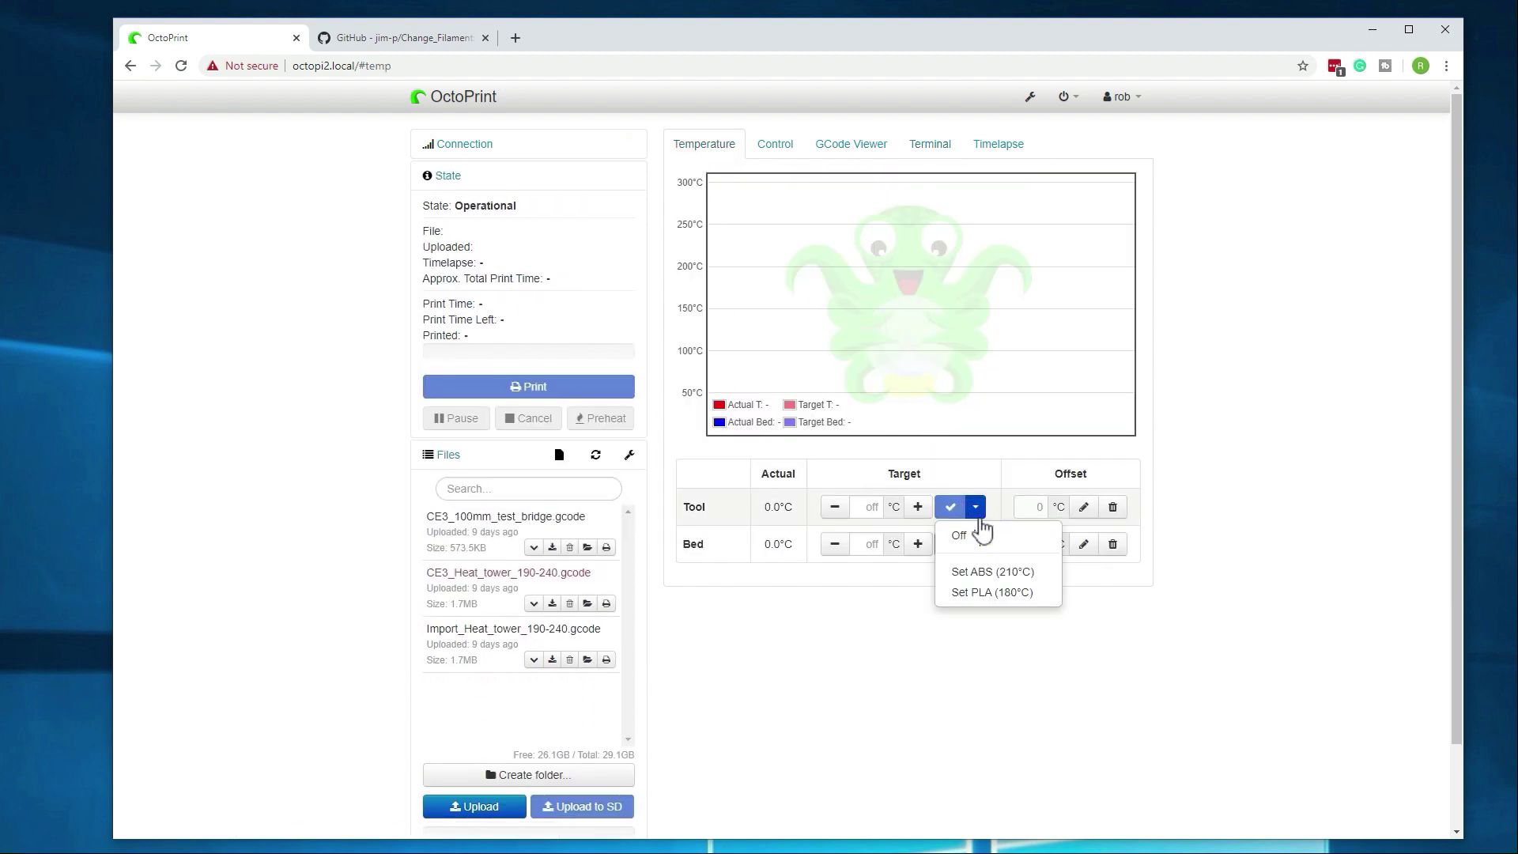
click(970, 593)
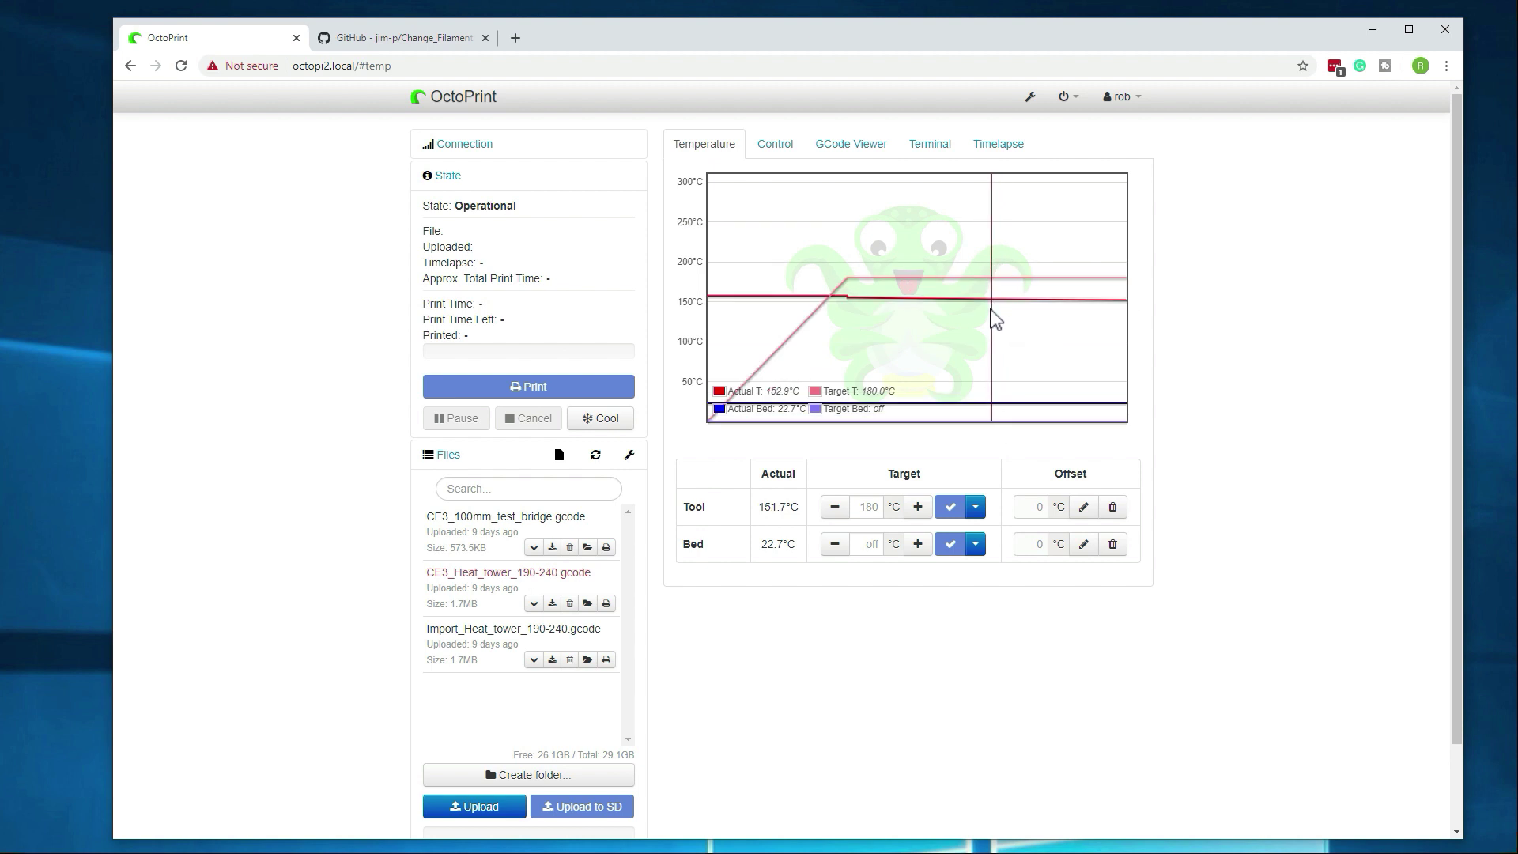
Switch to the Control tab with the webcam, jog controls and Change Filament panel
click(782, 150)
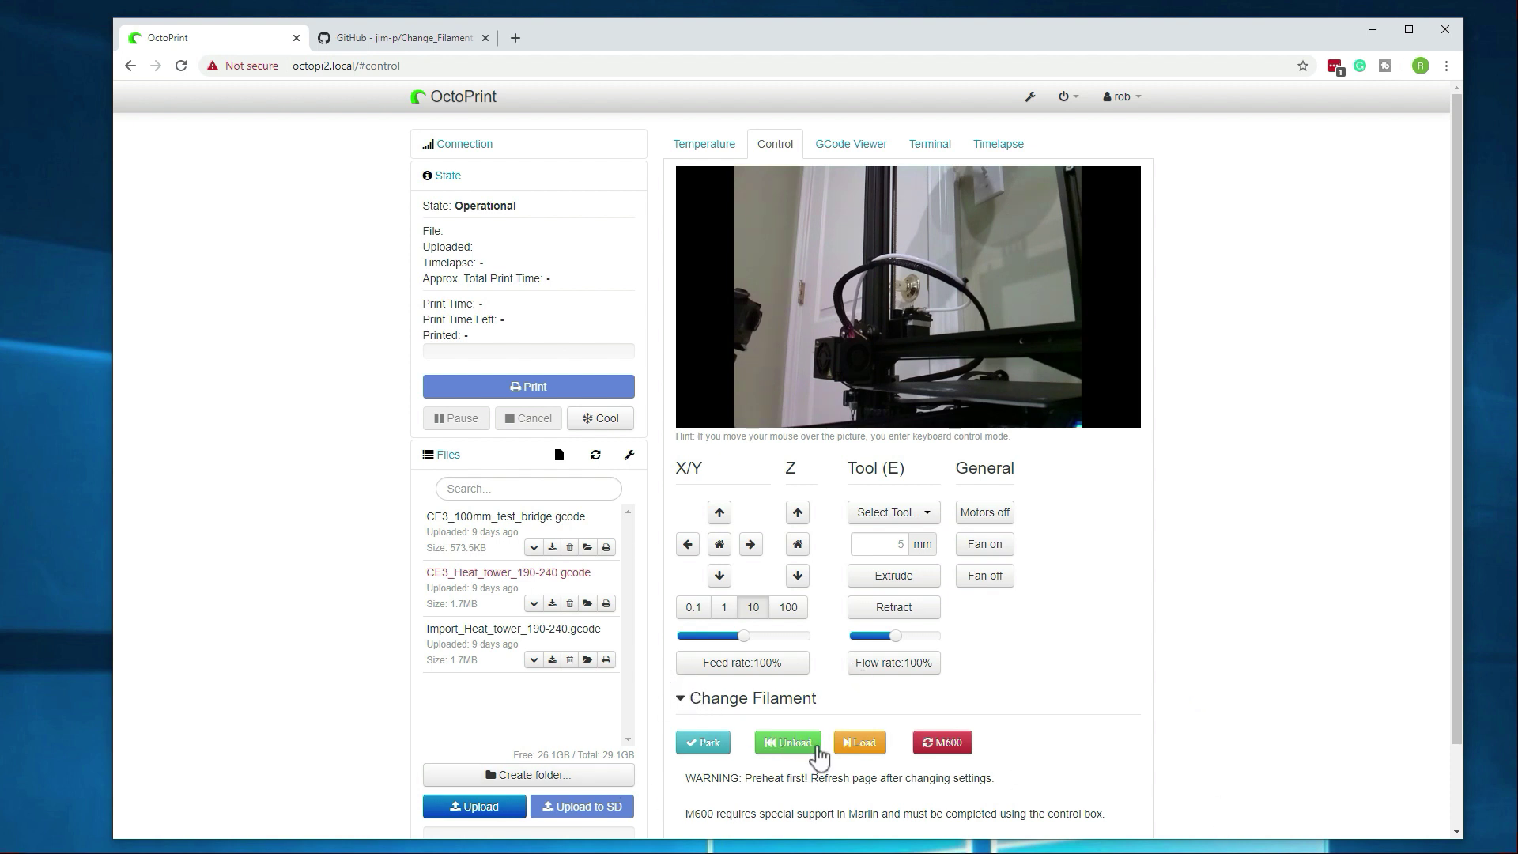
click(709, 152)
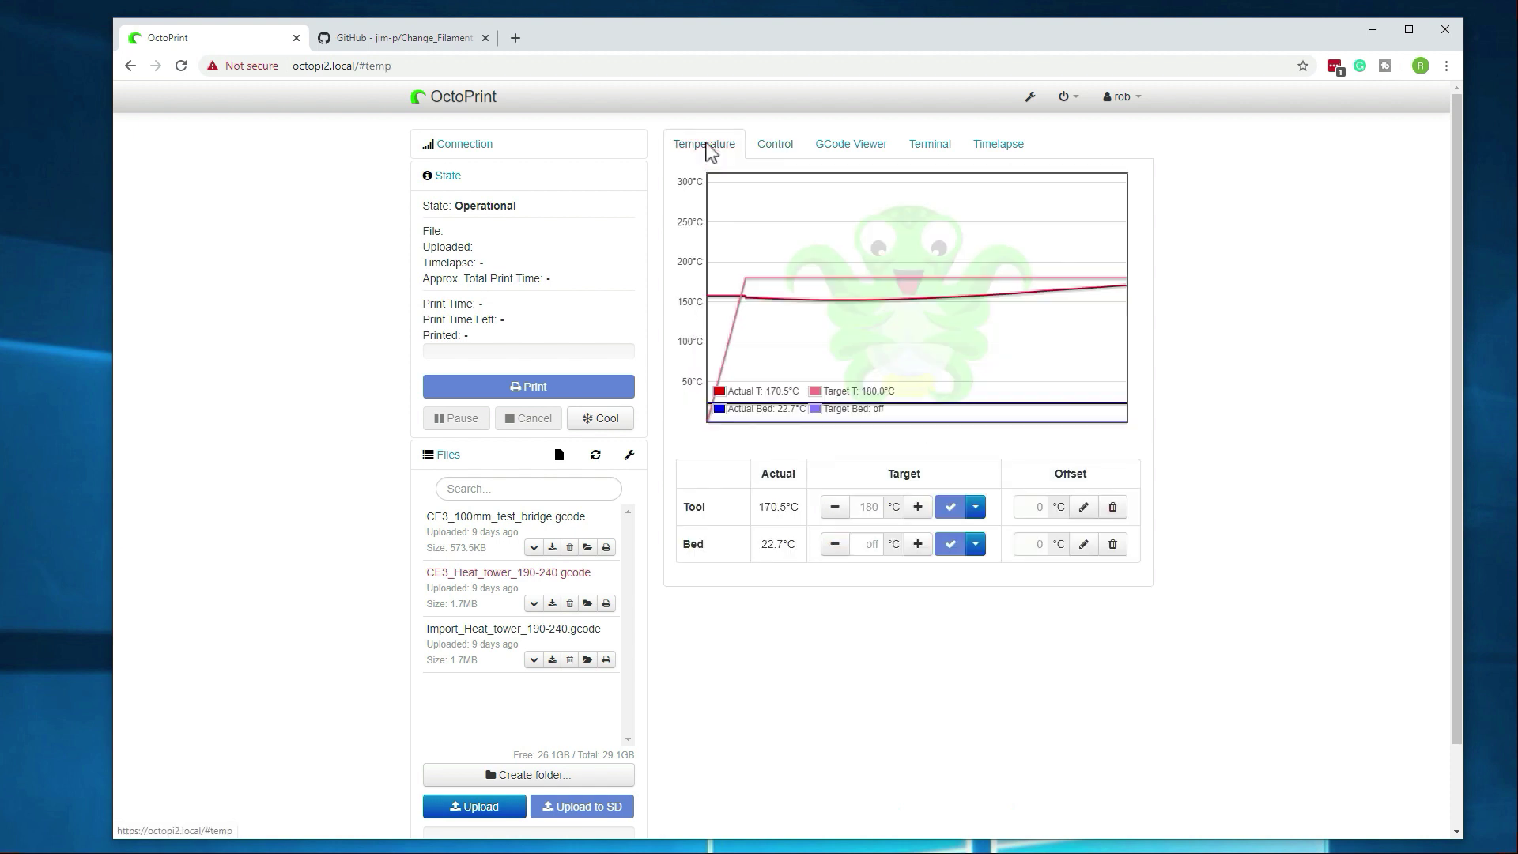
click(772, 161)
scroll(1090, 506, down, 1)
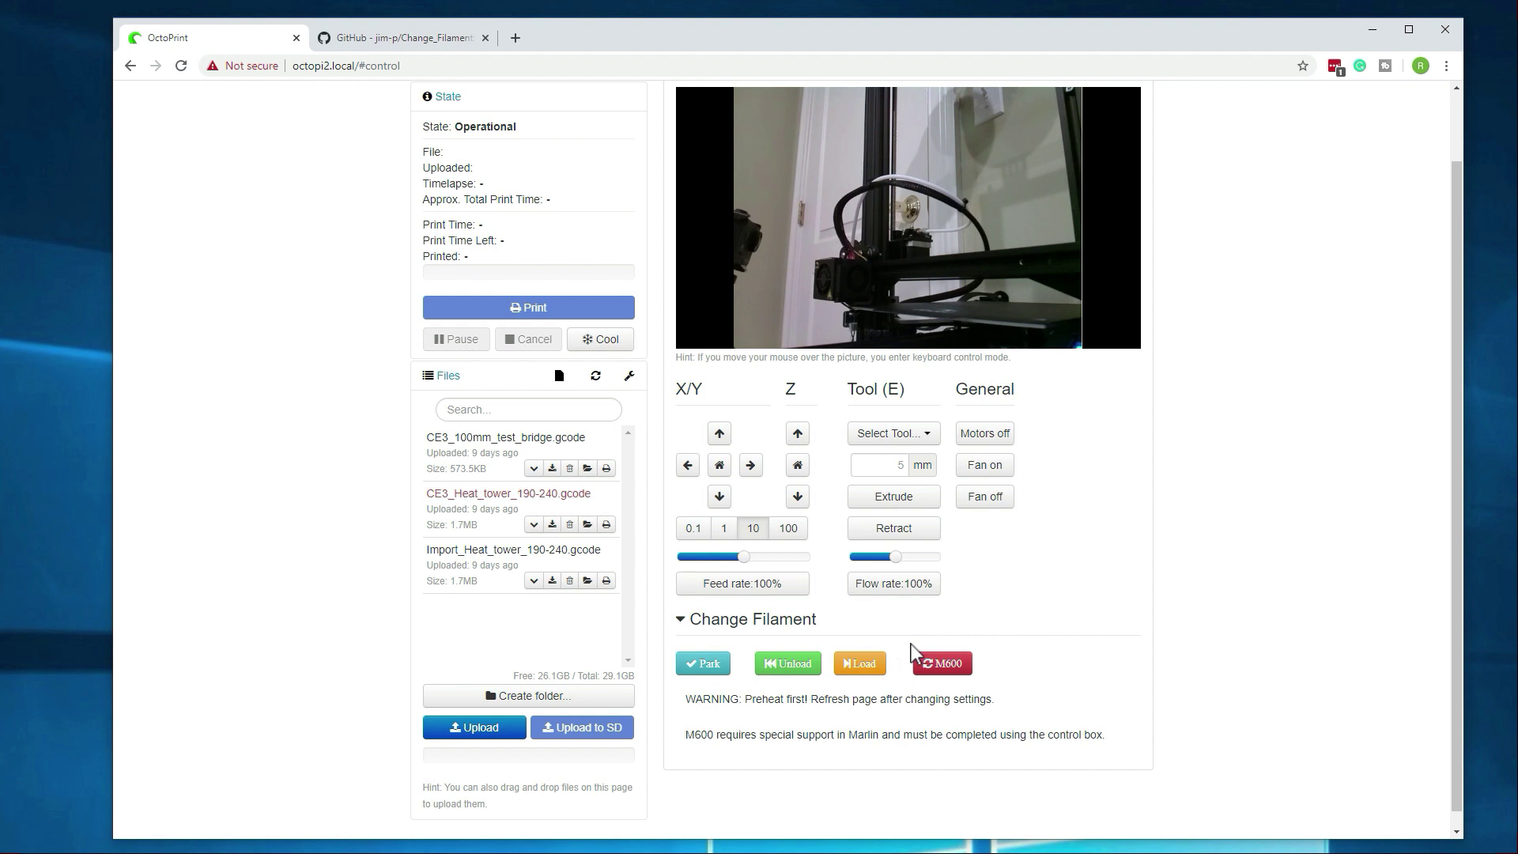
scroll(1201, 700, up, 1)
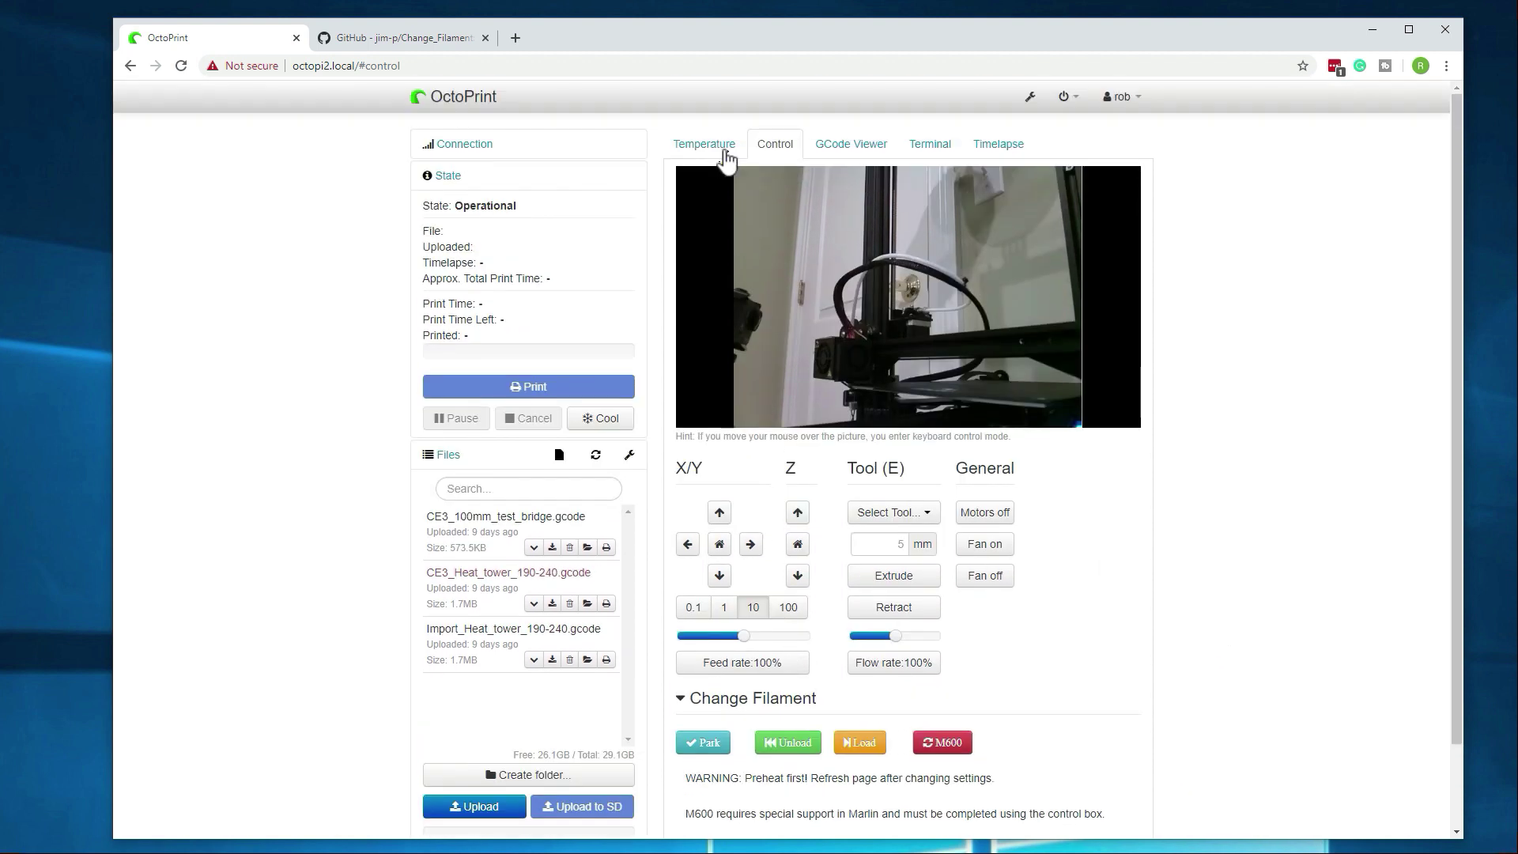
click(716, 145)
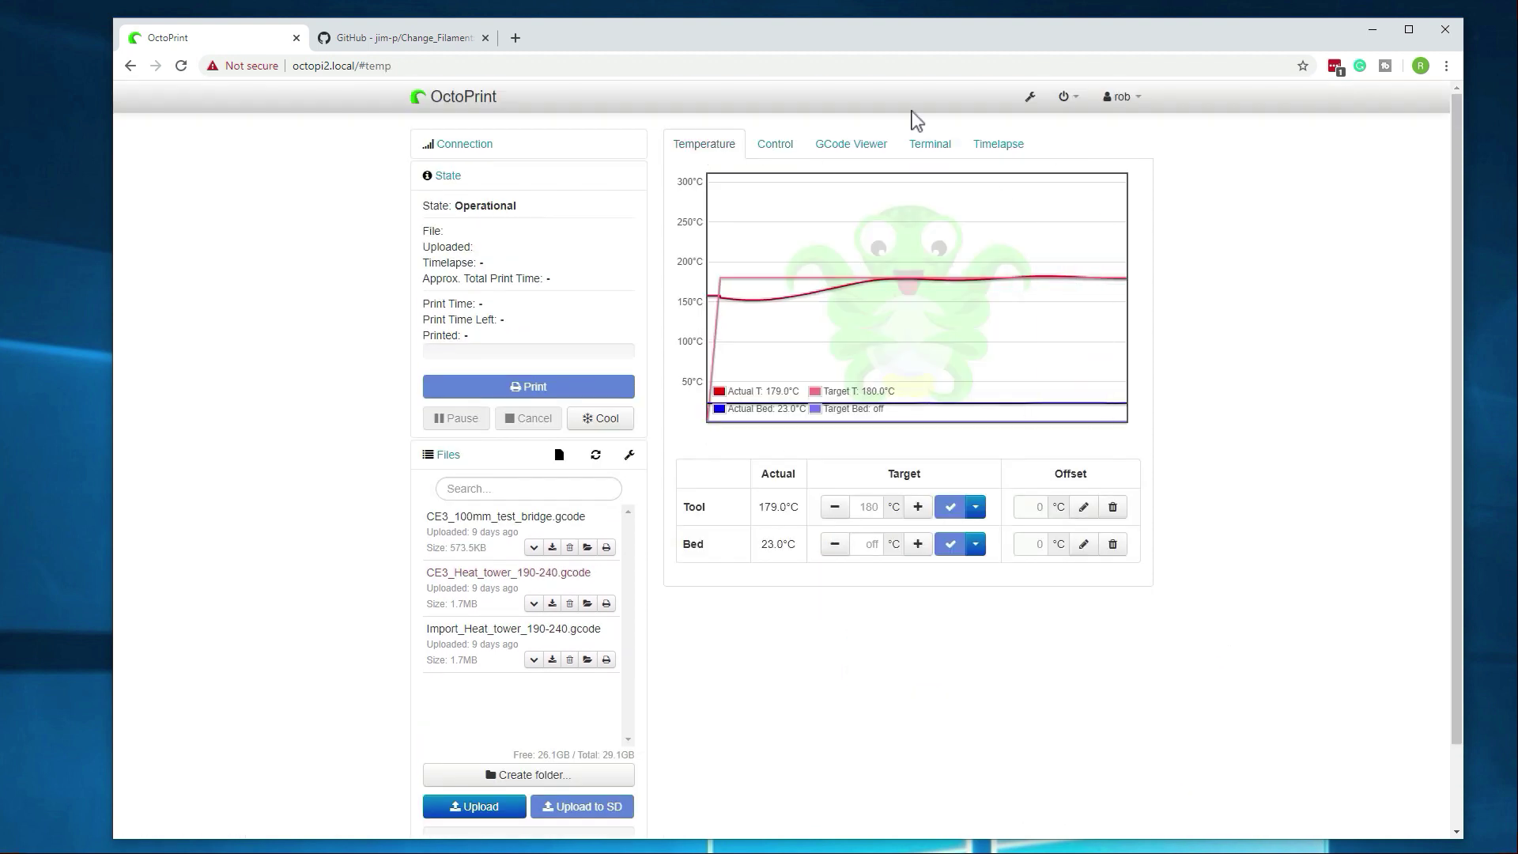
click(782, 145)
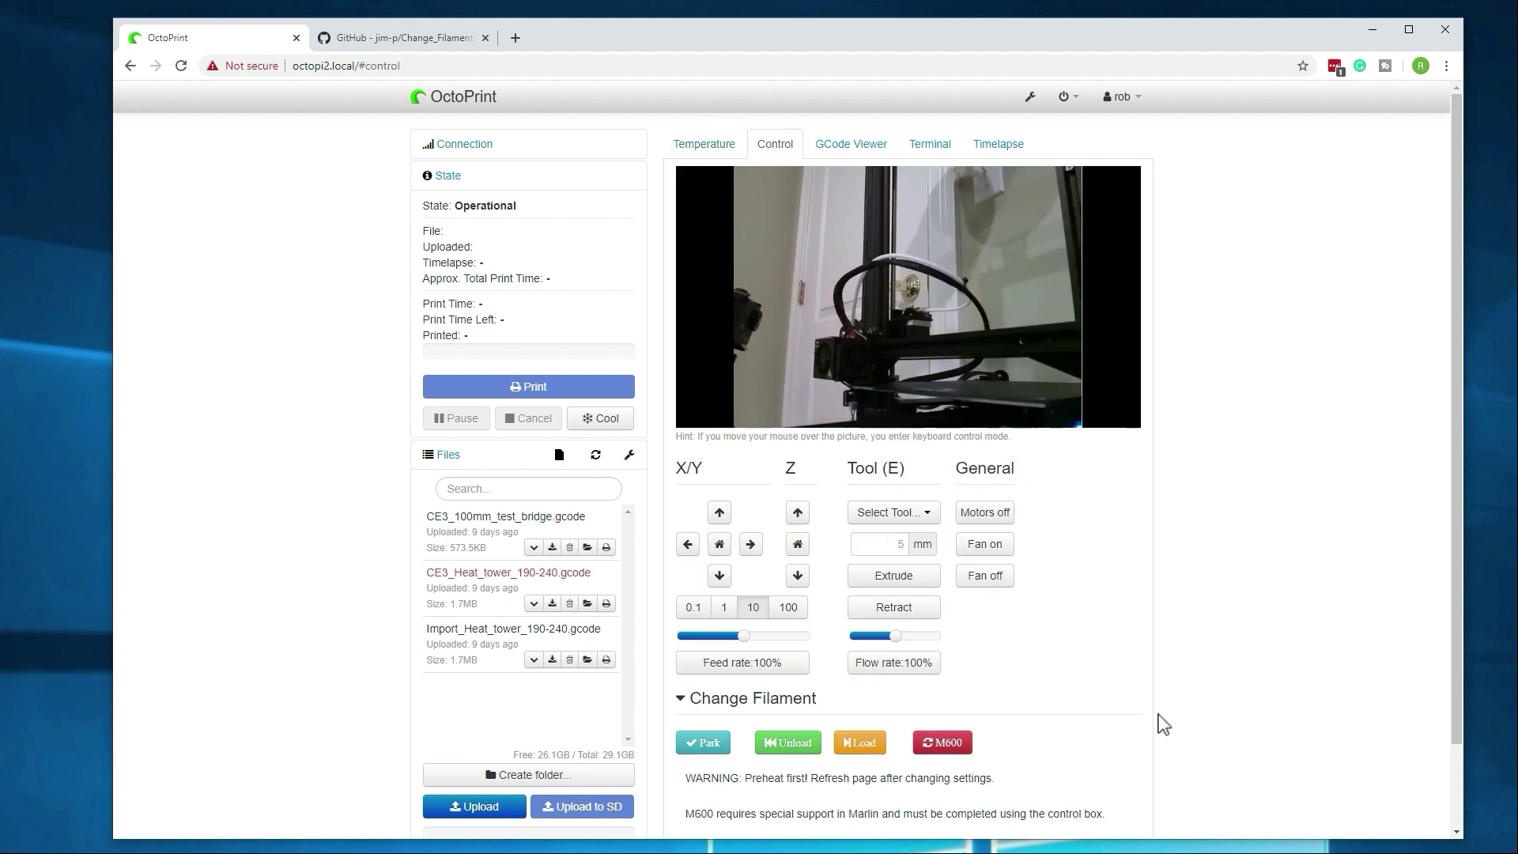
Park the print head with Change Filament's Park, retrying twice, then unload the old filament
click(686, 749)
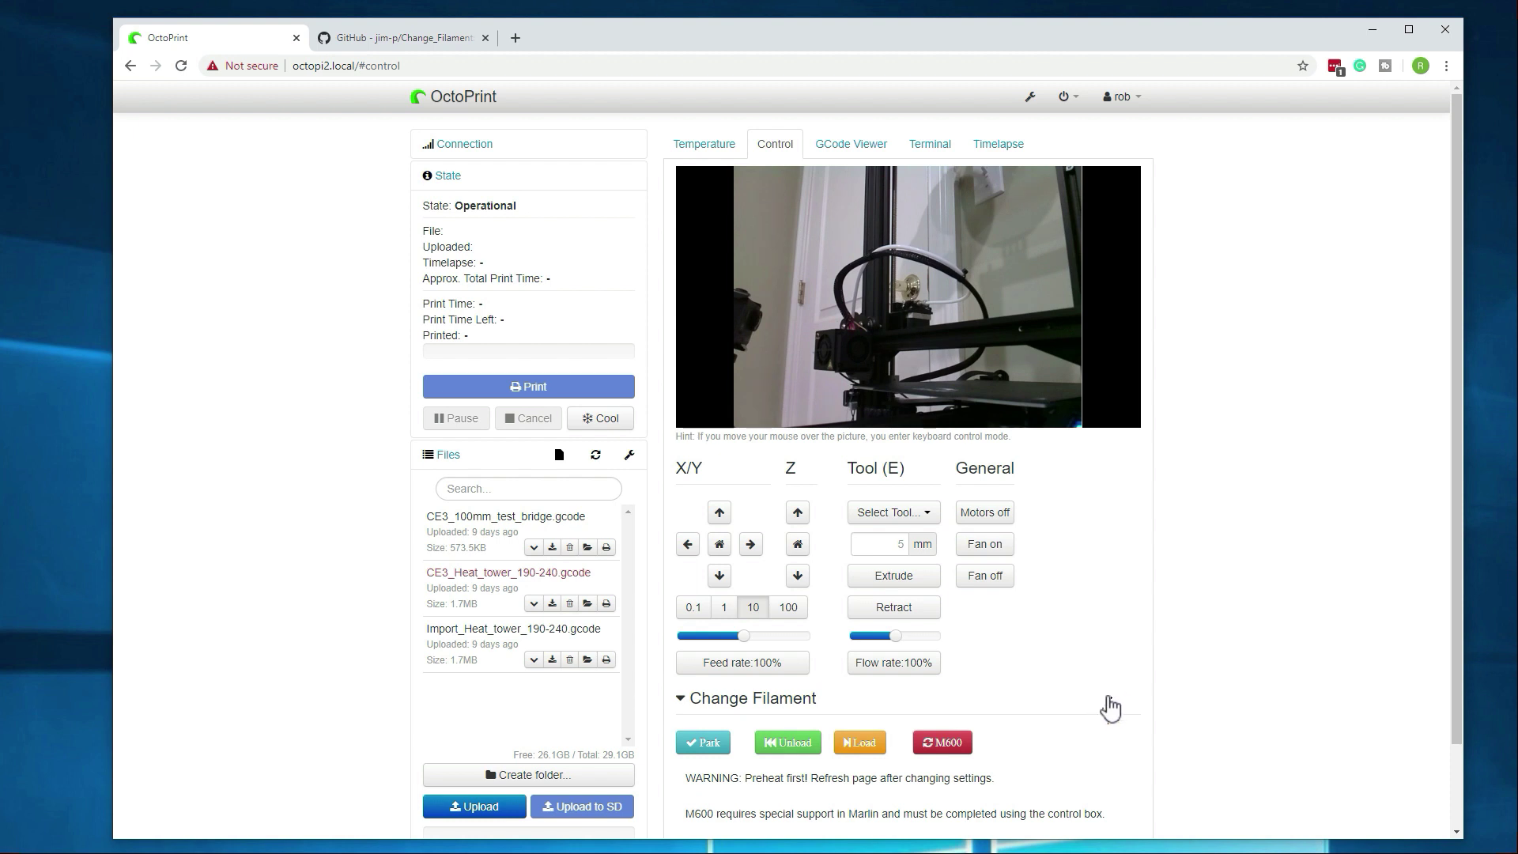
mouse_move(876, 341)
click(710, 747)
click(706, 747)
click(784, 747)
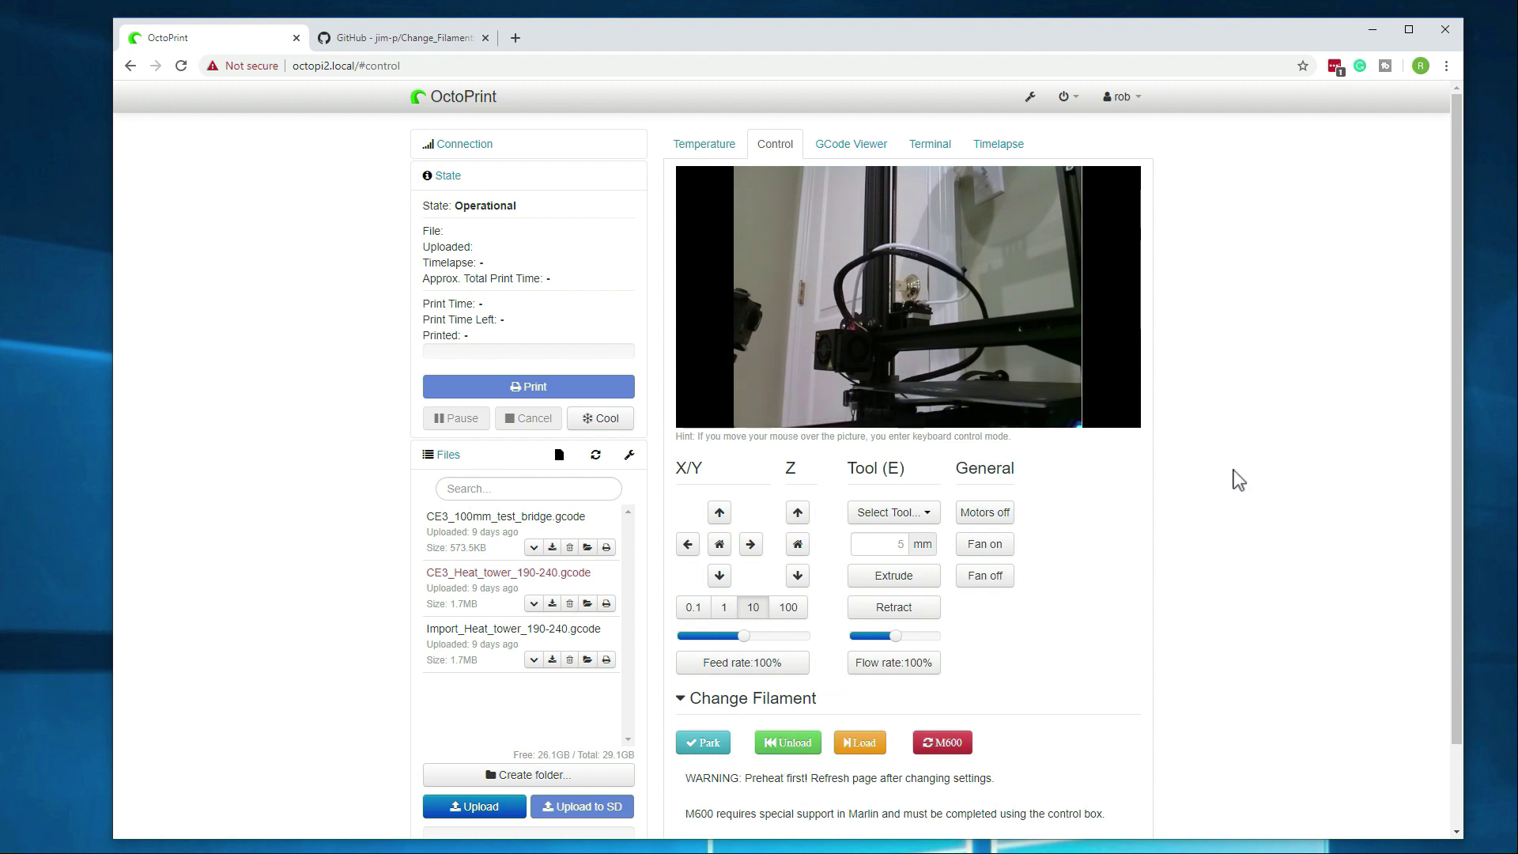
mouse_move(1021, 297)
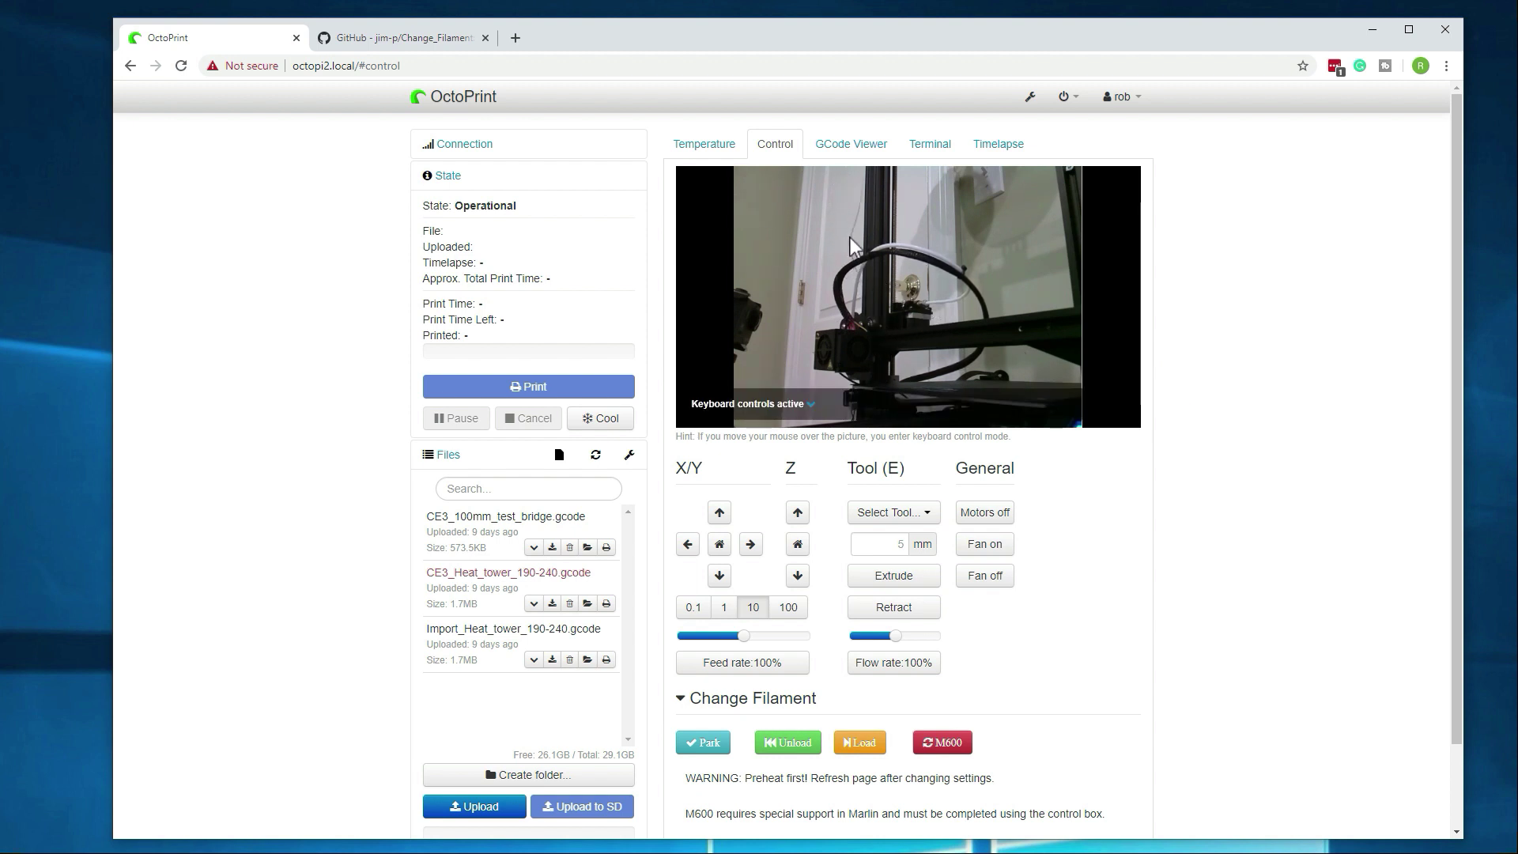
click(926, 146)
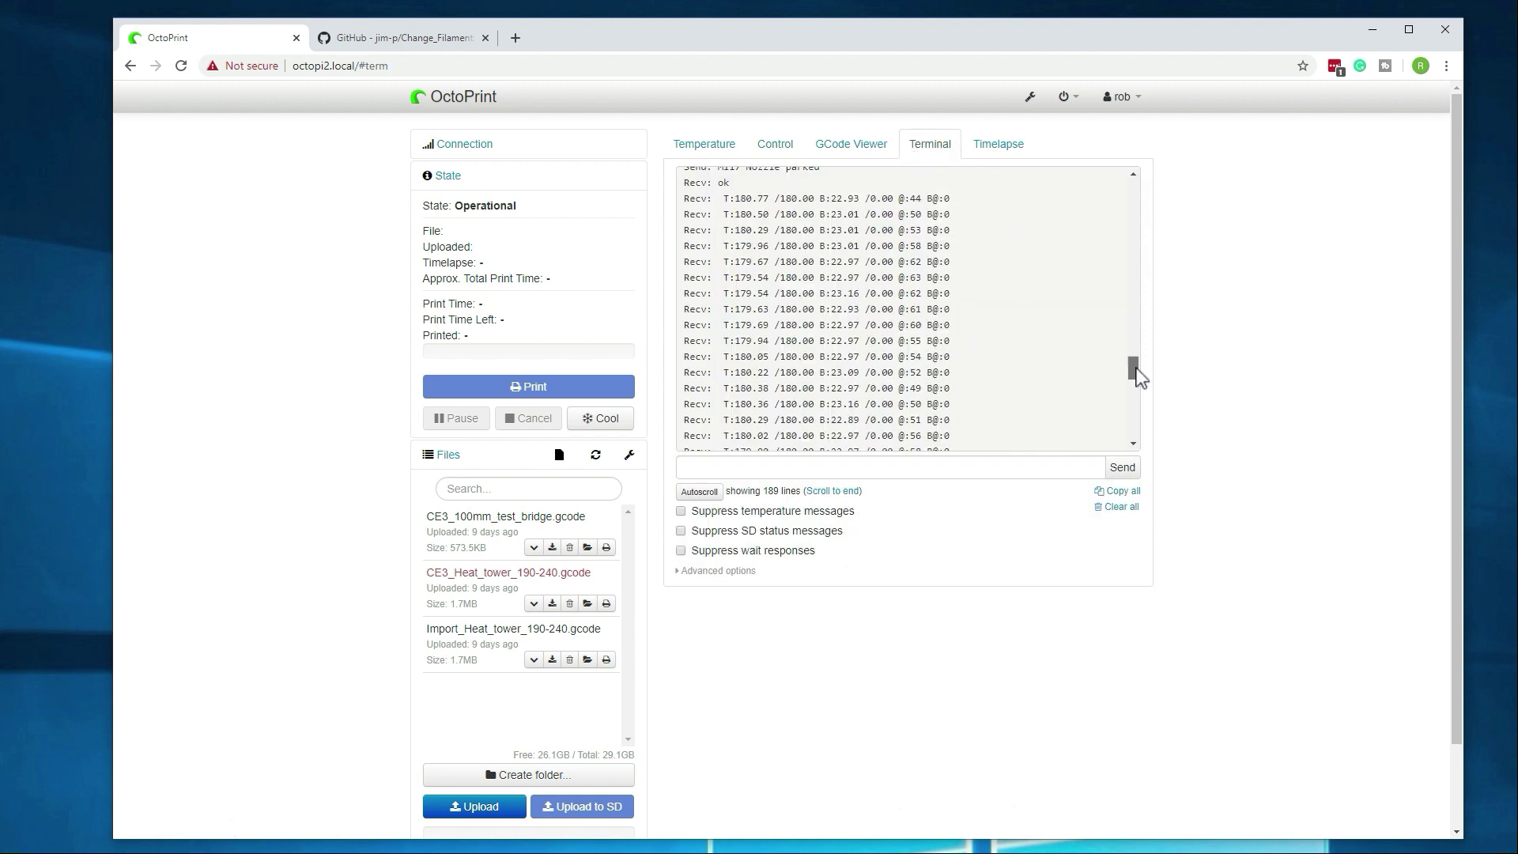
drag(1136, 374, 1133, 404)
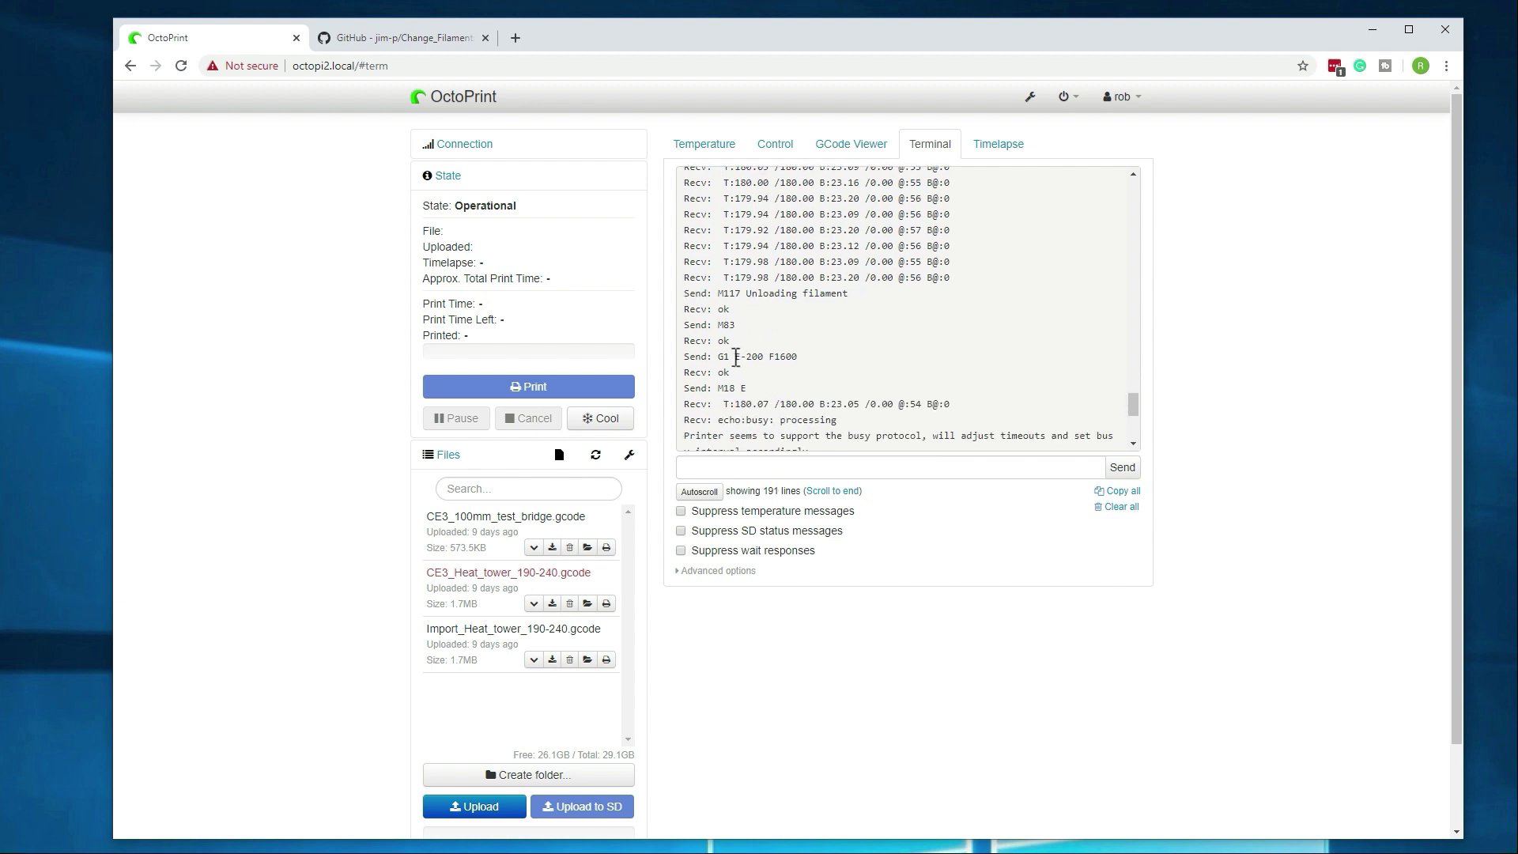
drag(751, 357, 703, 356)
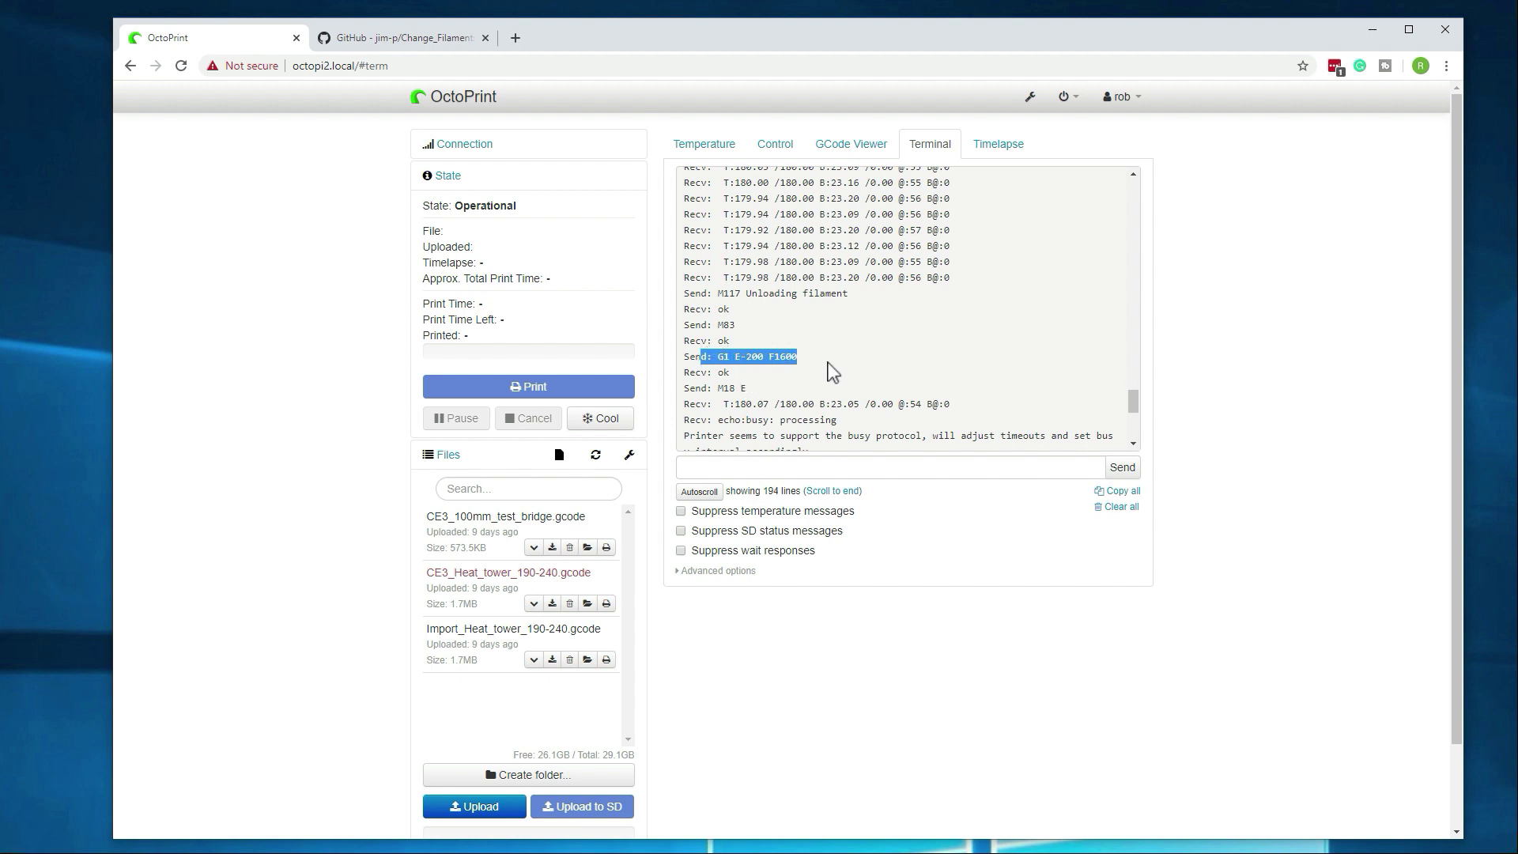
scroll(826, 369, down, 1)
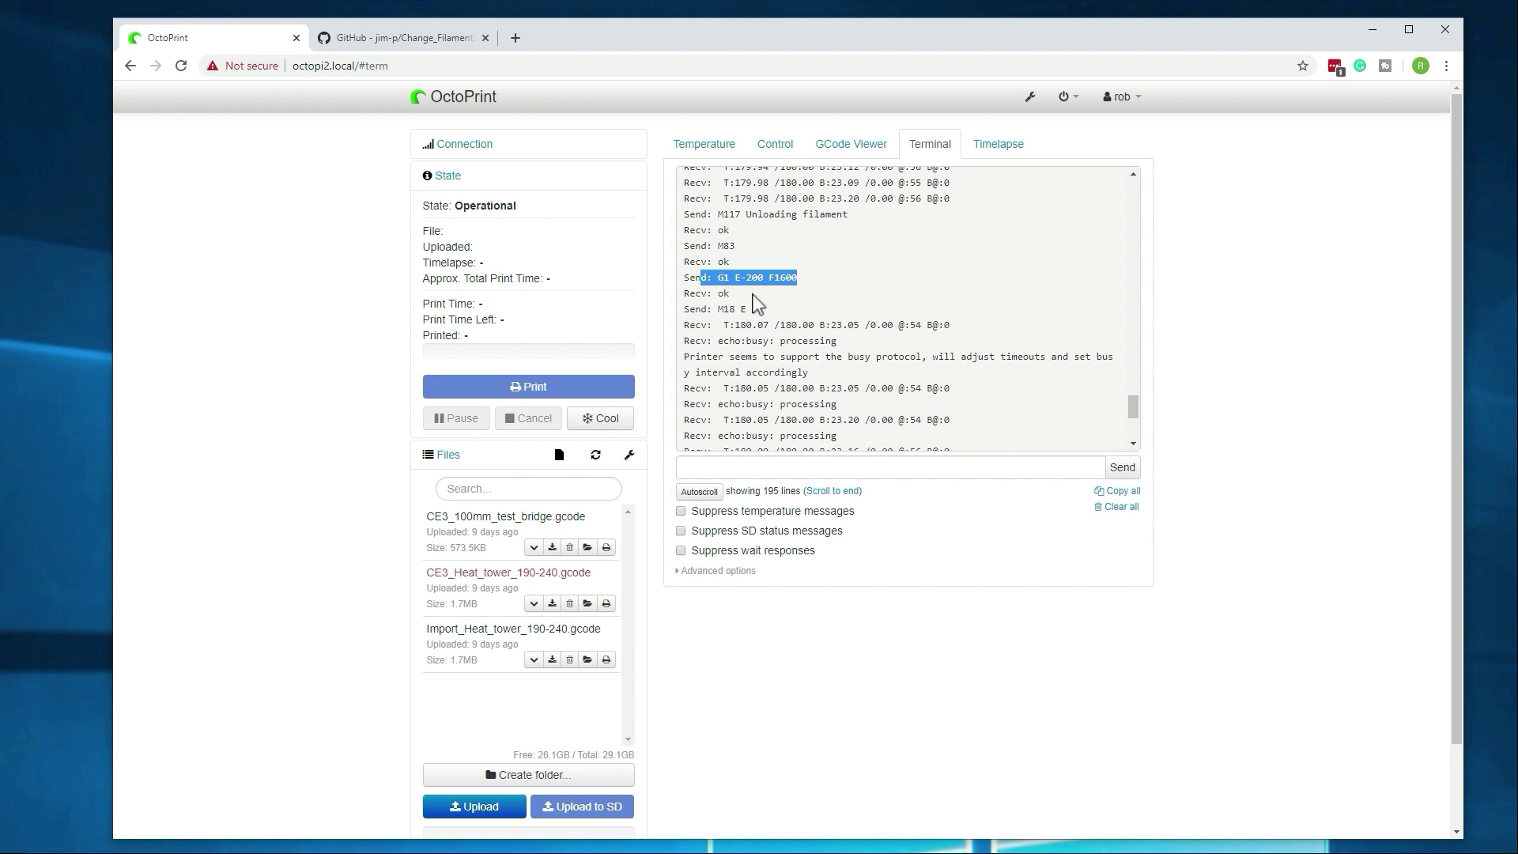
scroll(885, 356, down, 3)
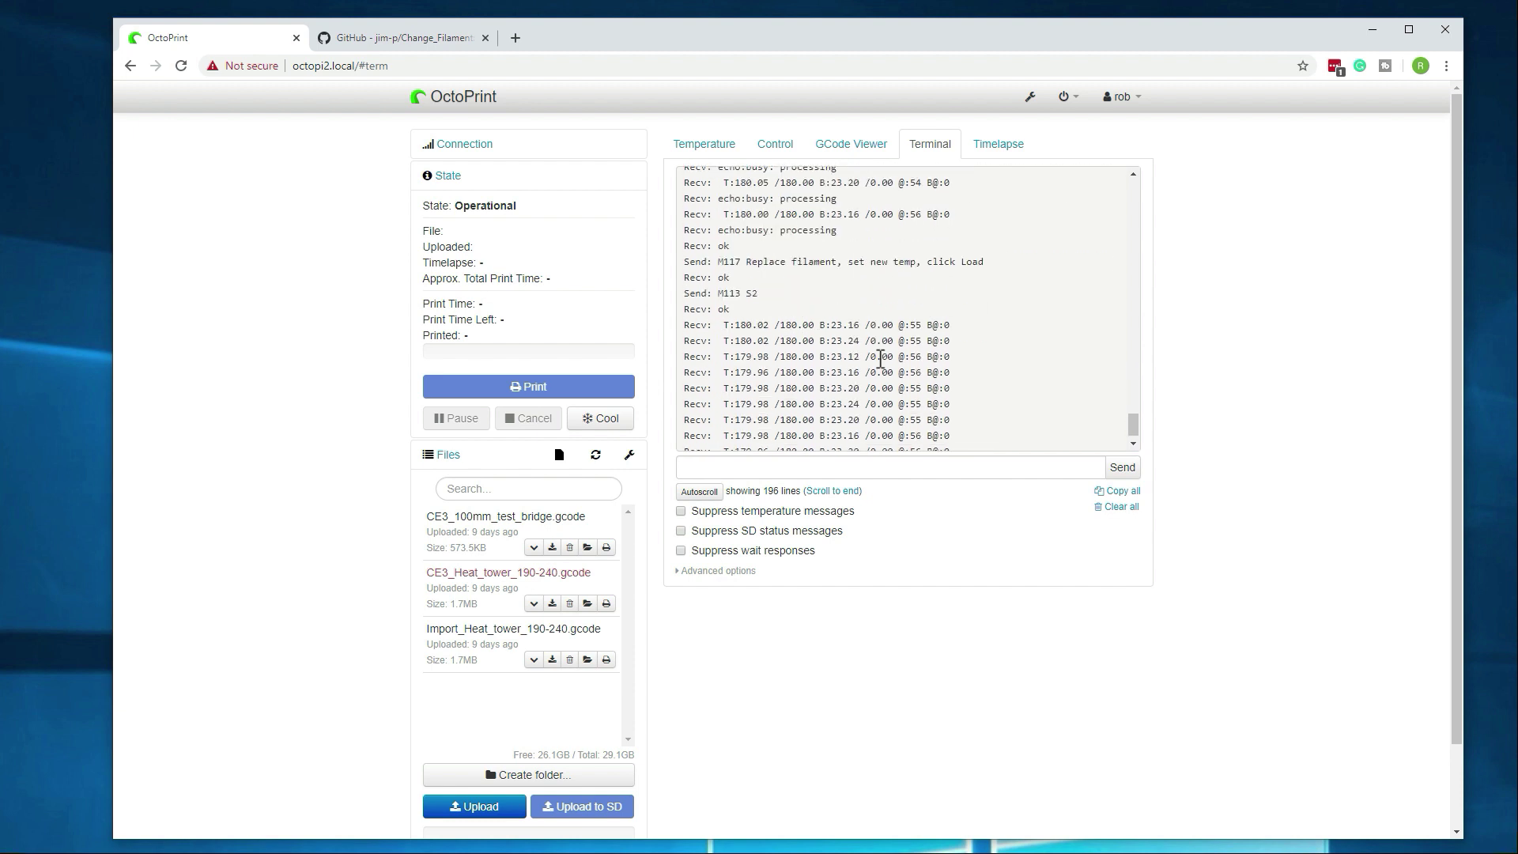
scroll(880, 358, down, 1)
scroll(876, 362, down, 2)
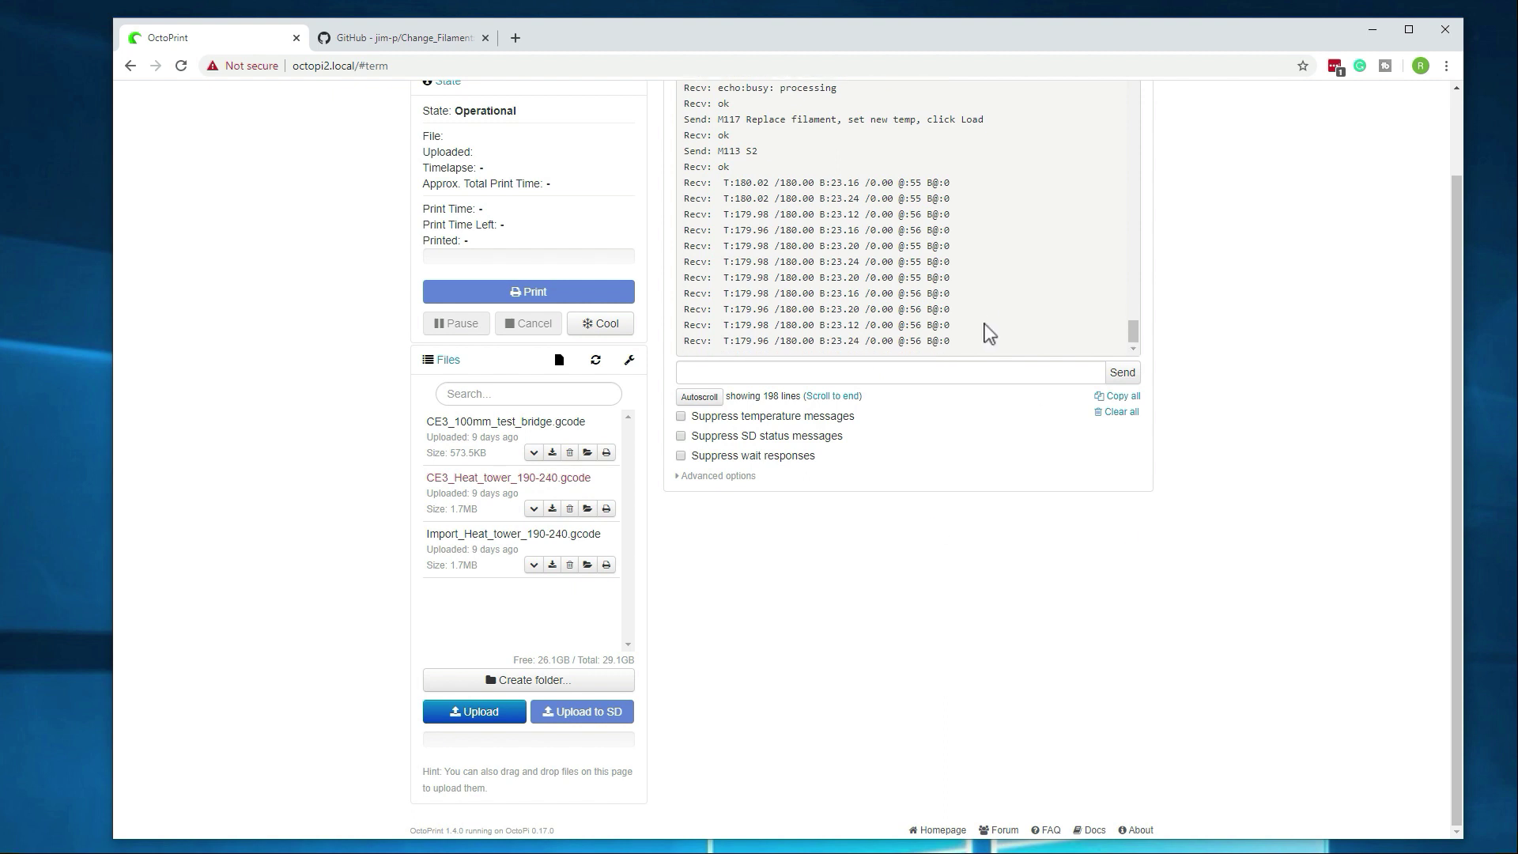
scroll(1334, 476, up, 2)
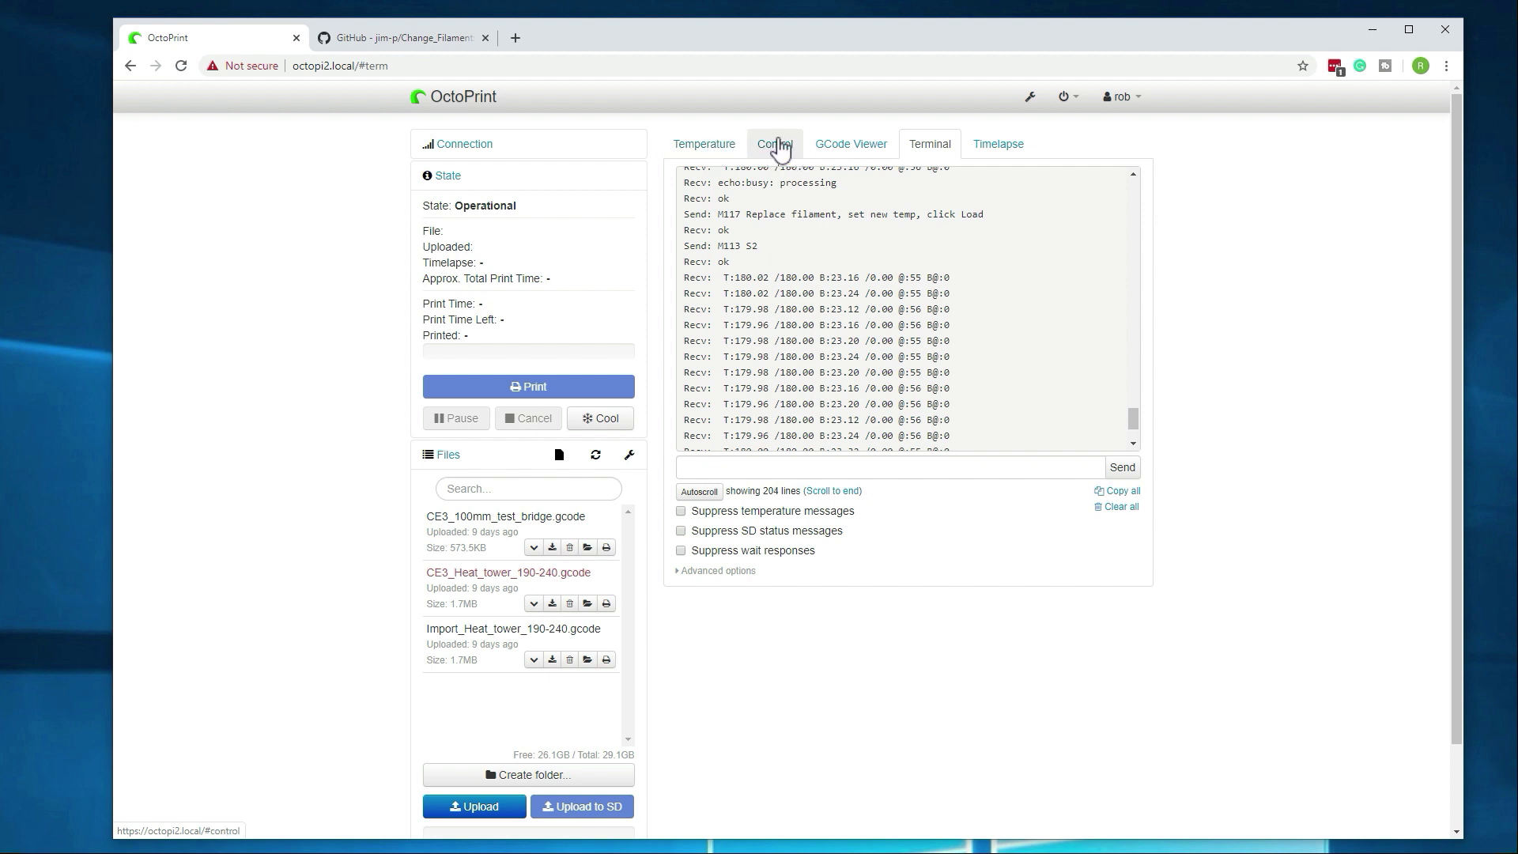
Go back from the Terminal to the Control tab's webcam feed and Change Filament panel
click(778, 147)
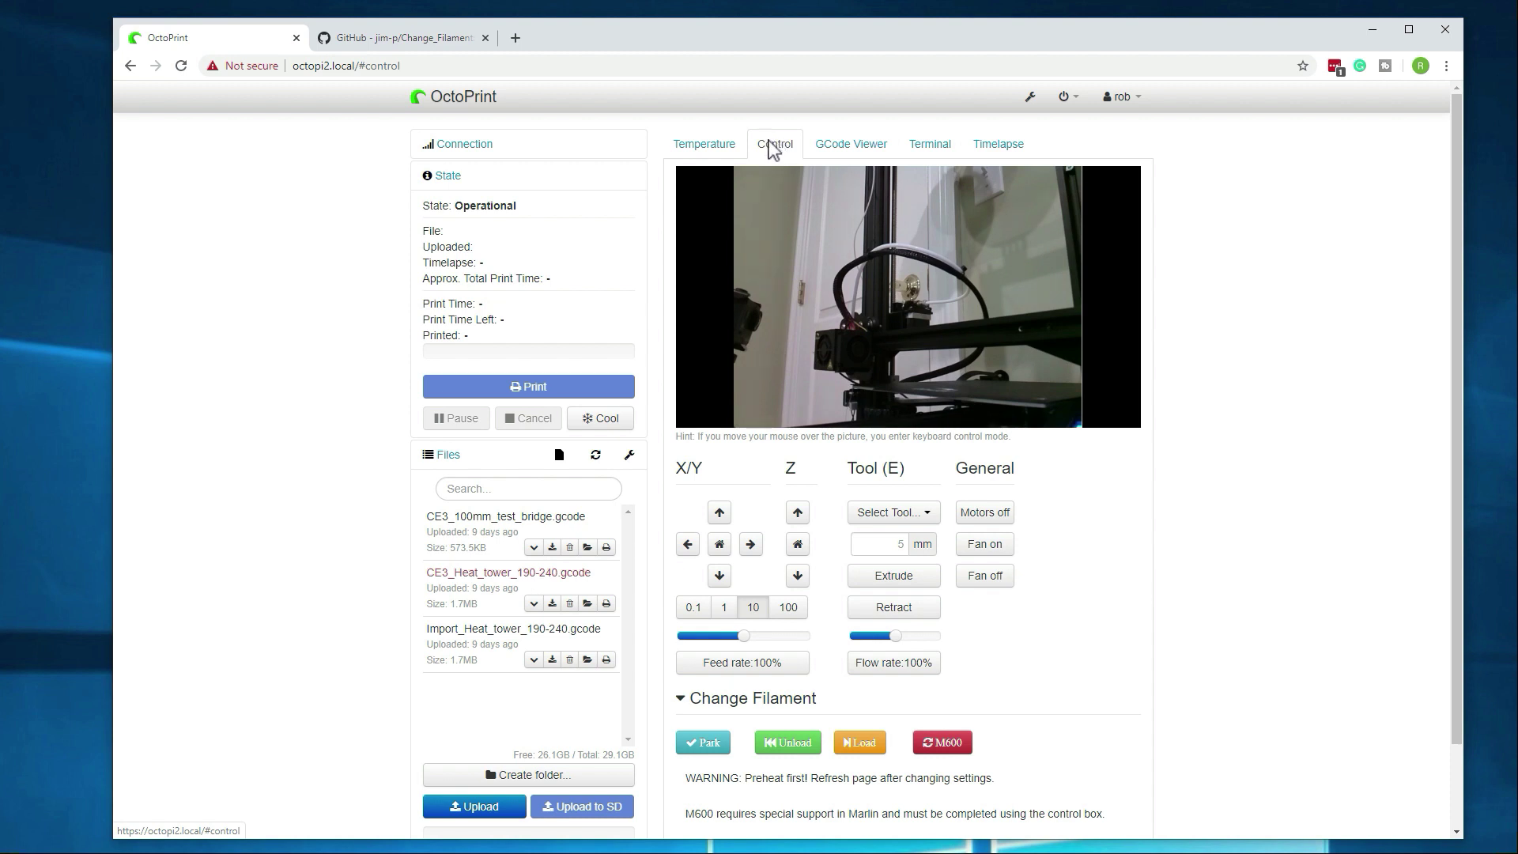
mouse_move(823, 326)
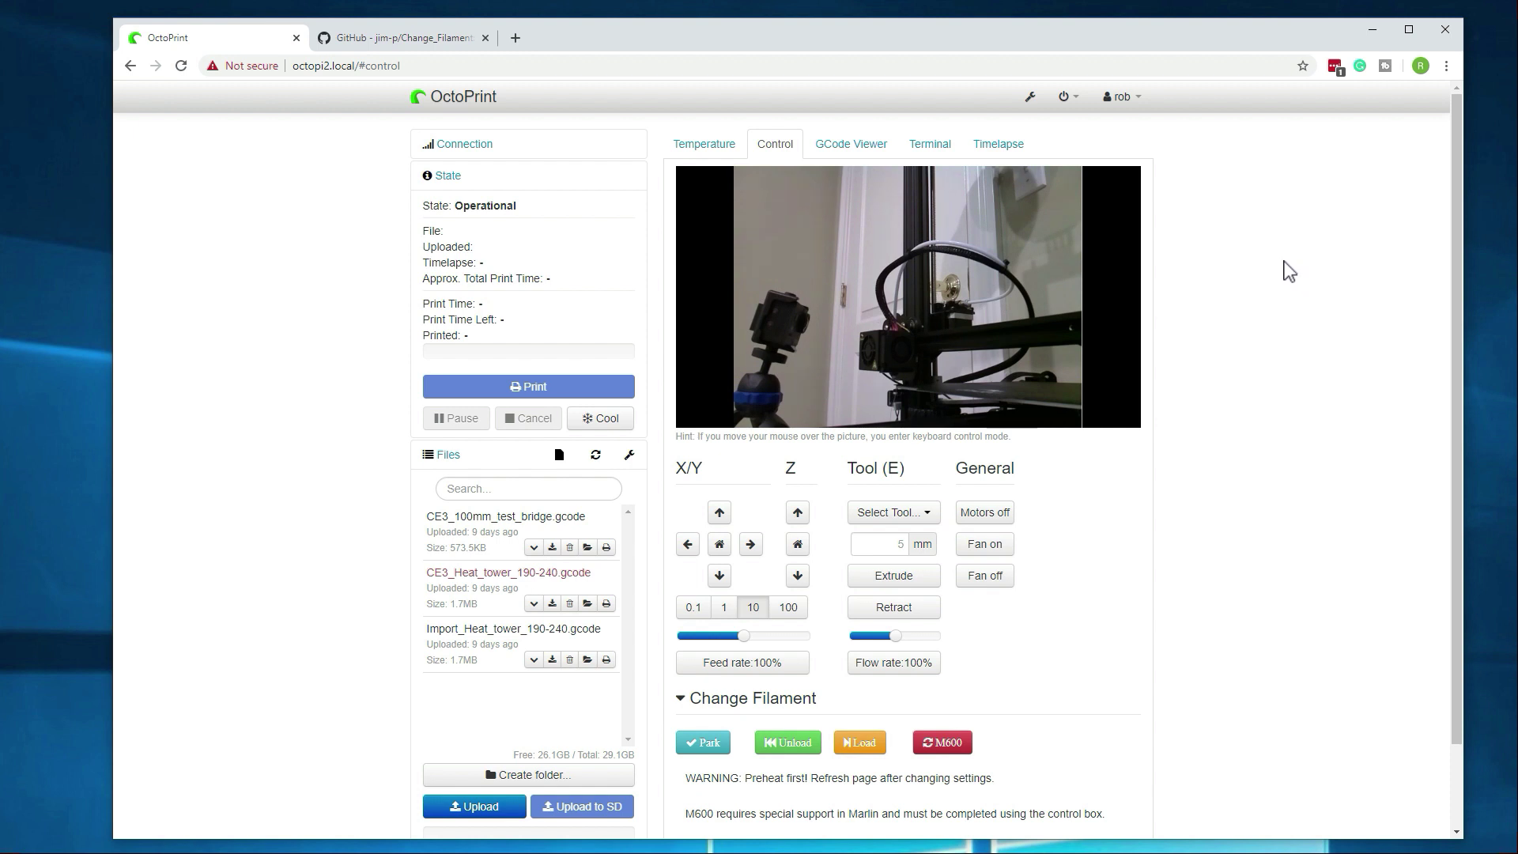
Run the Change Filament Load routine twice to feed new filament into the extruder
mouse_move(1052, 269)
click(869, 749)
mouse_move(937, 393)
mouse_move(793, 403)
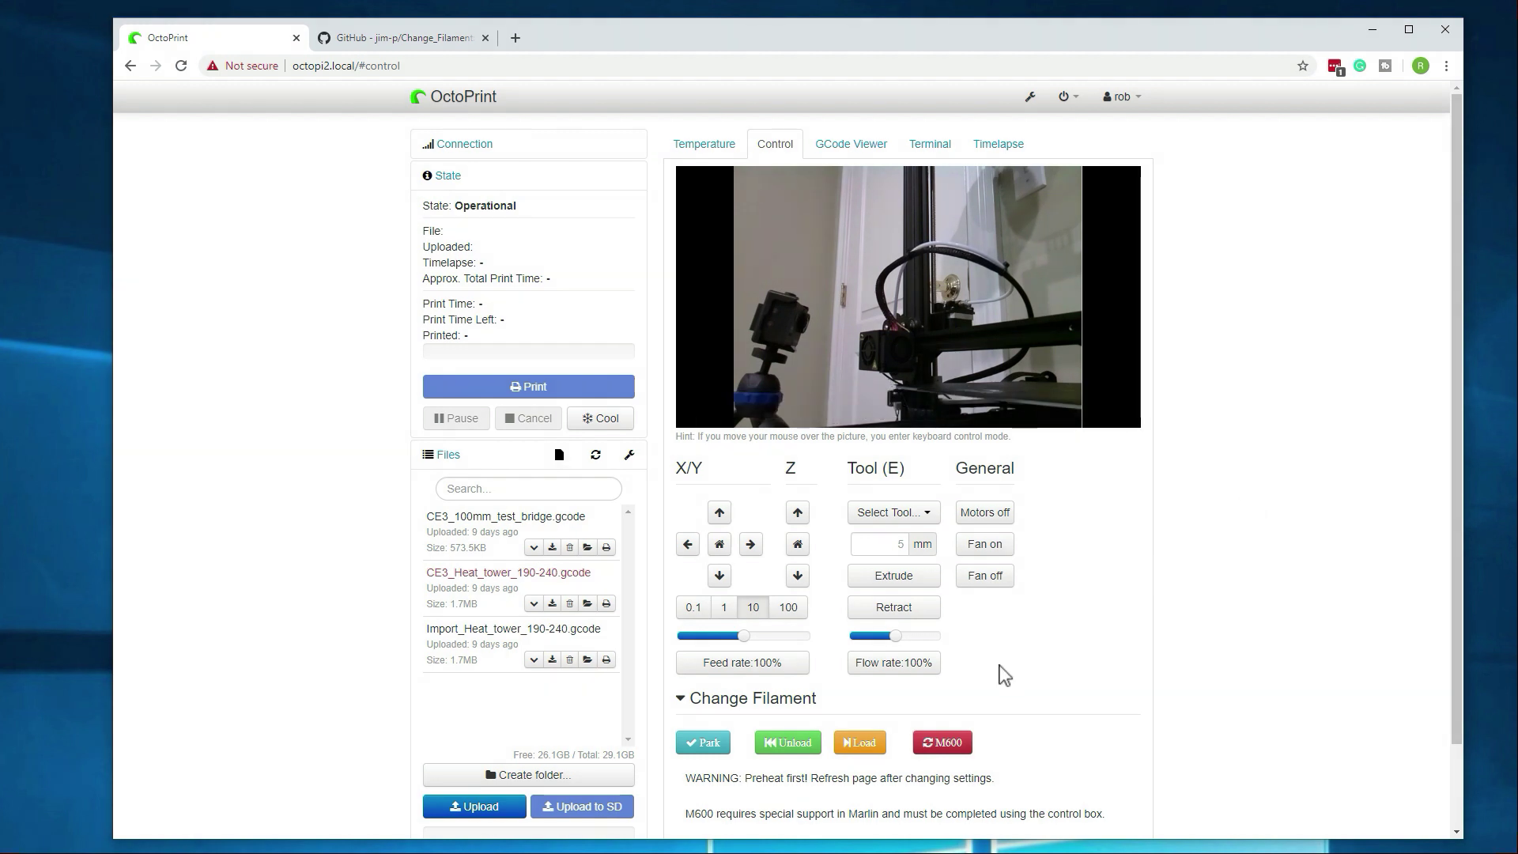
click(866, 747)
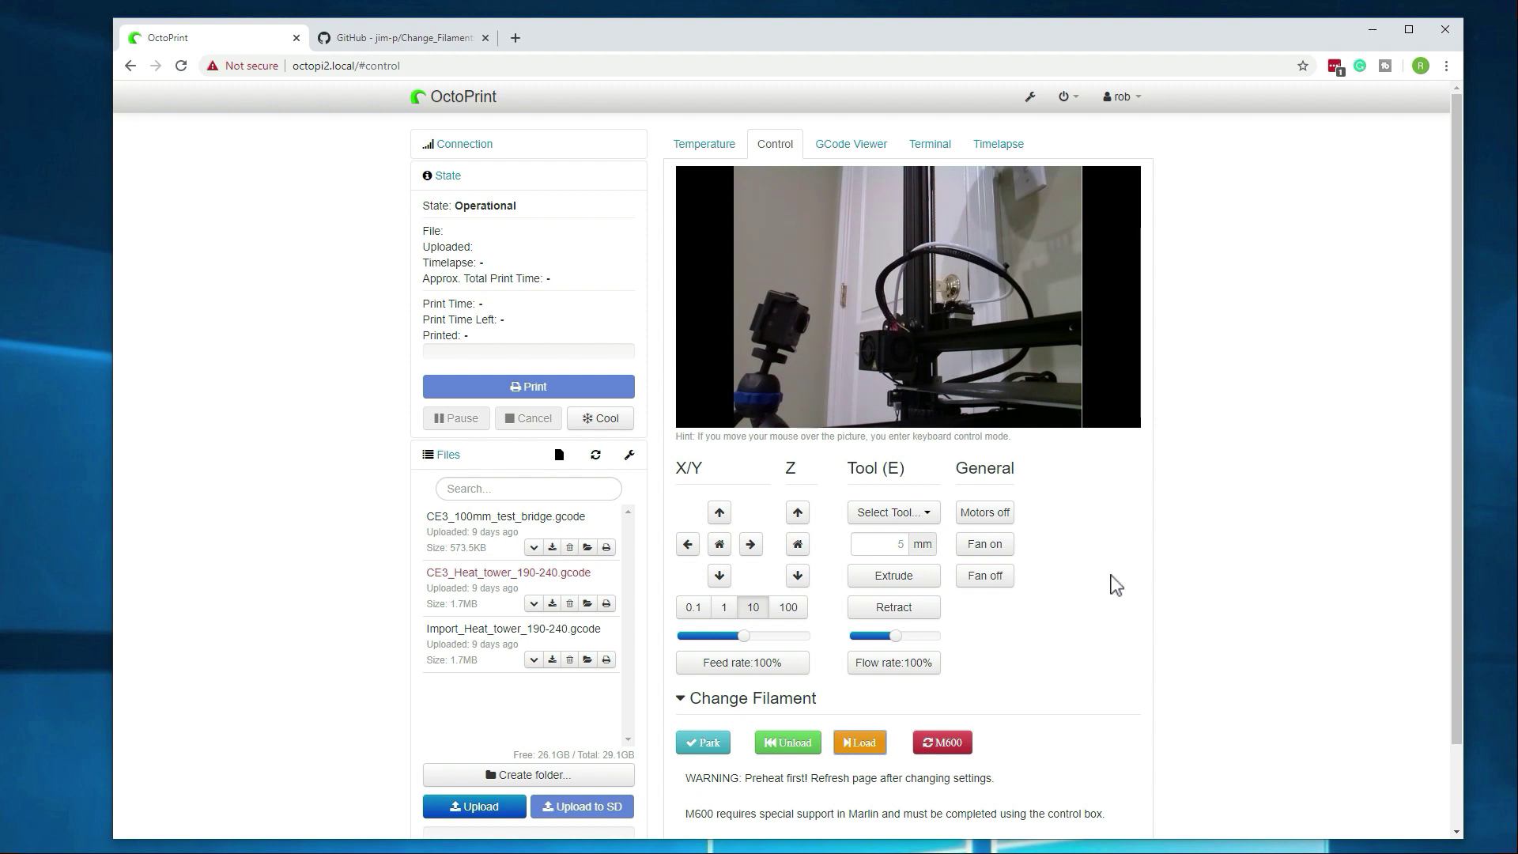
mouse_move(1014, 273)
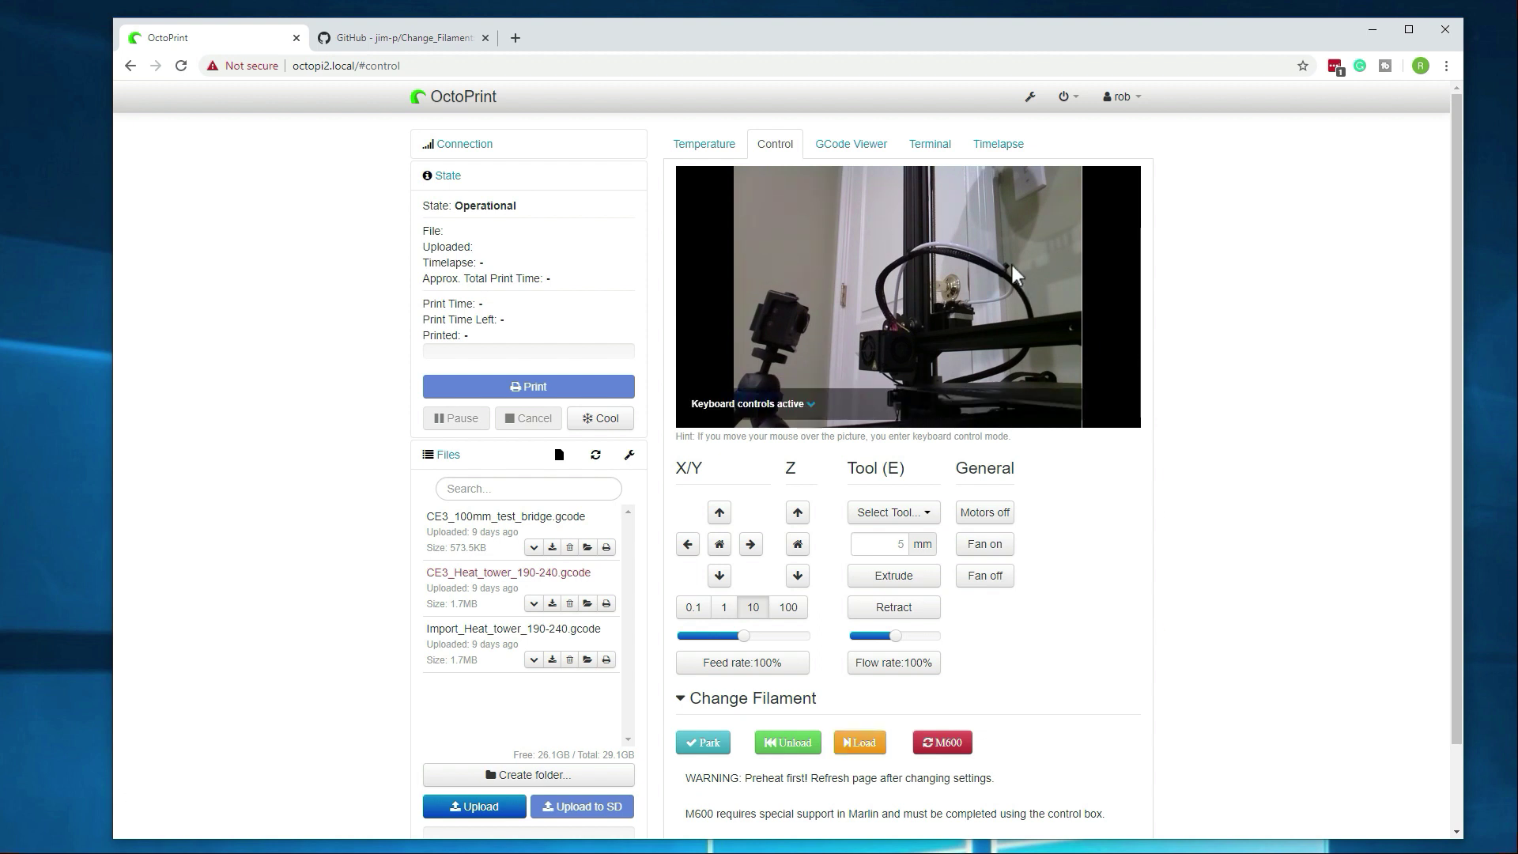
Change the Change Filament Plugin Load Speed from 200 to 100 mm/m and save
click(1031, 101)
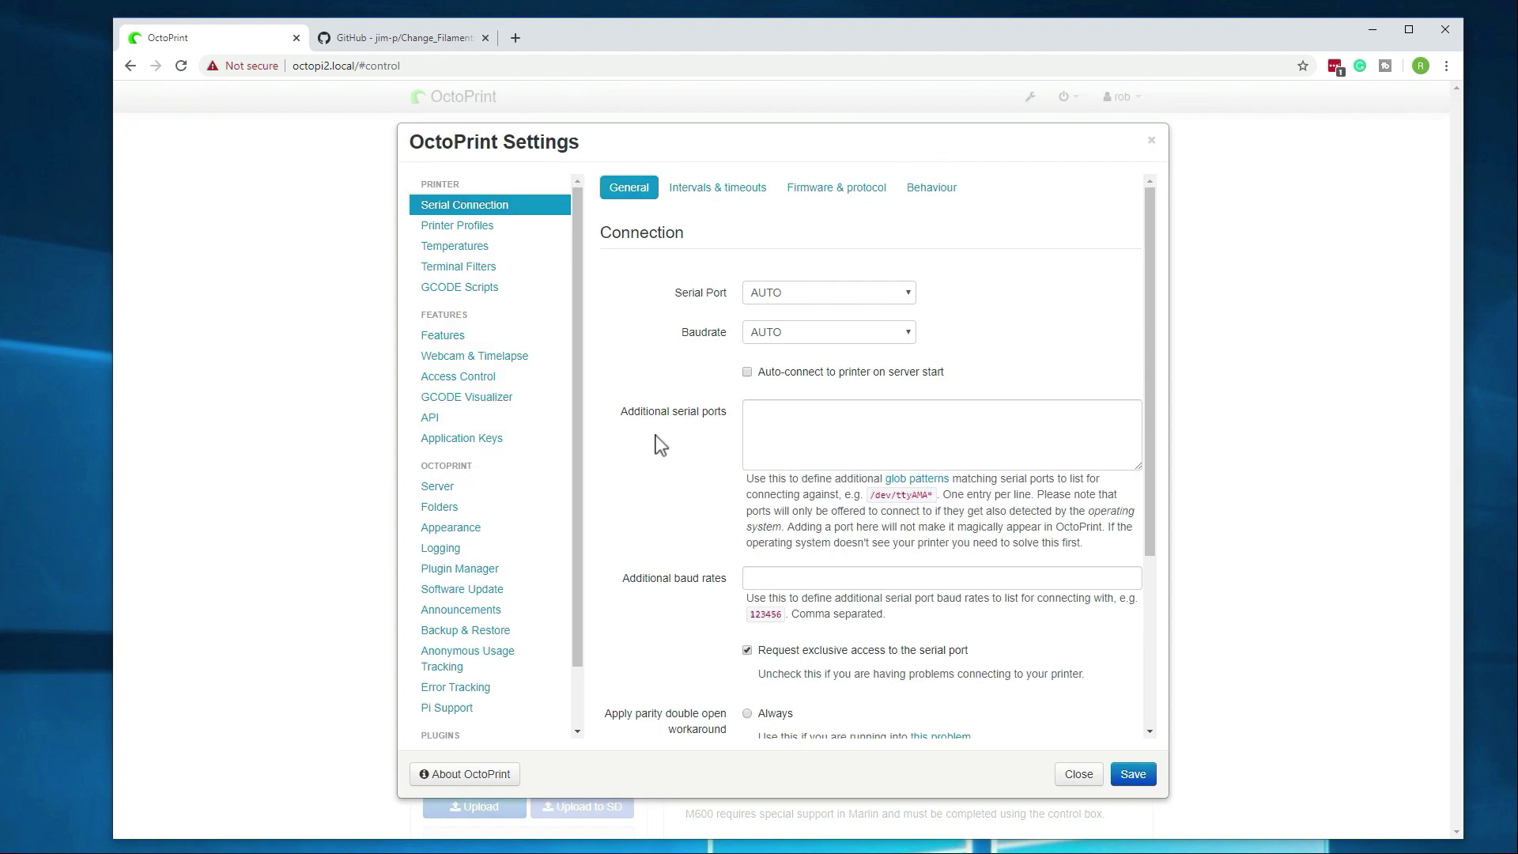
scroll(477, 711, down, 3)
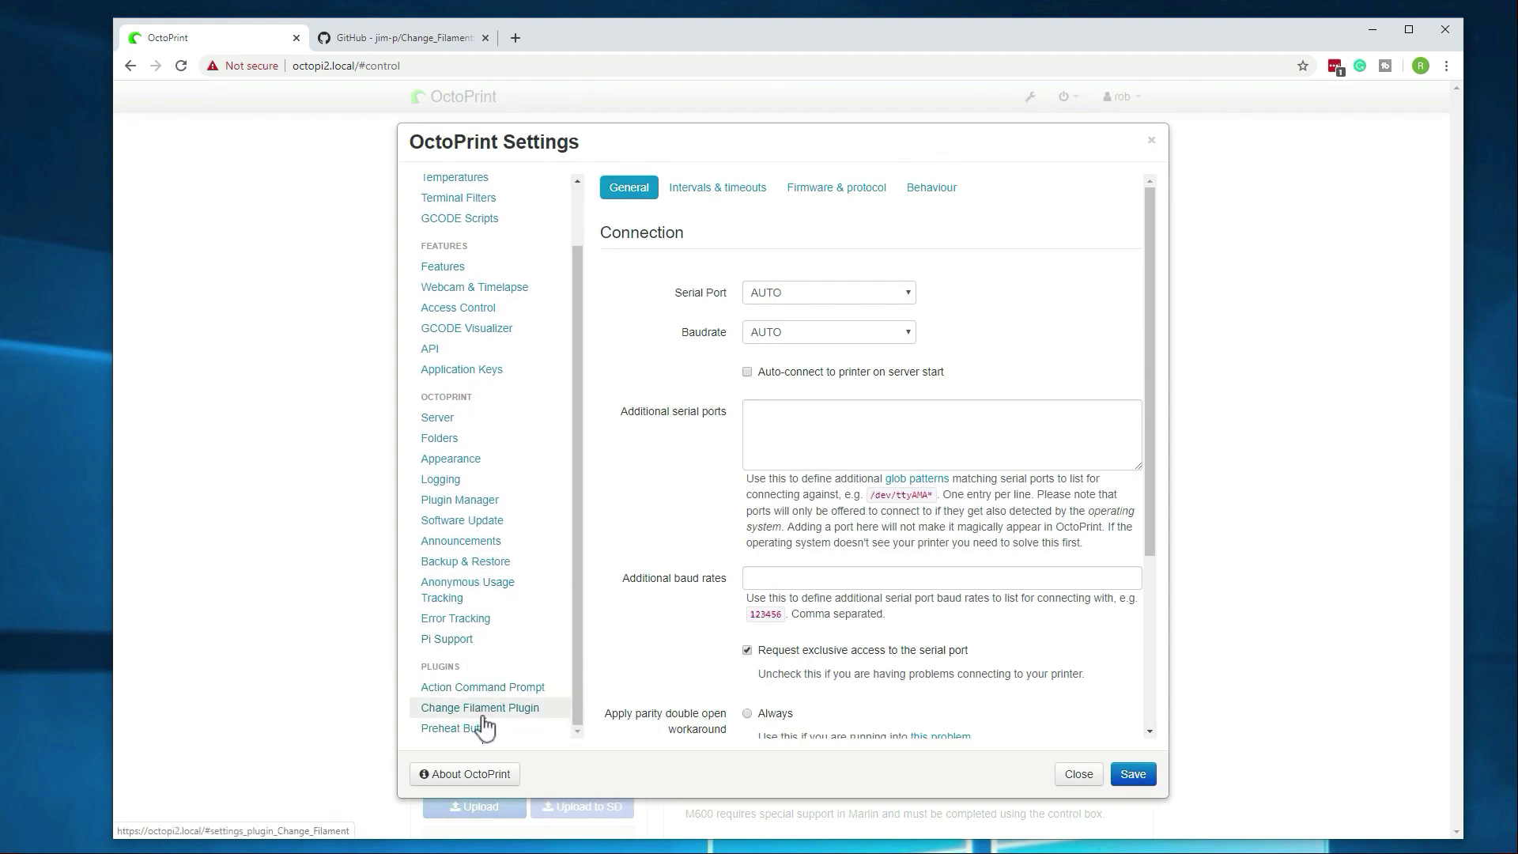
click(483, 709)
double_click(814, 479)
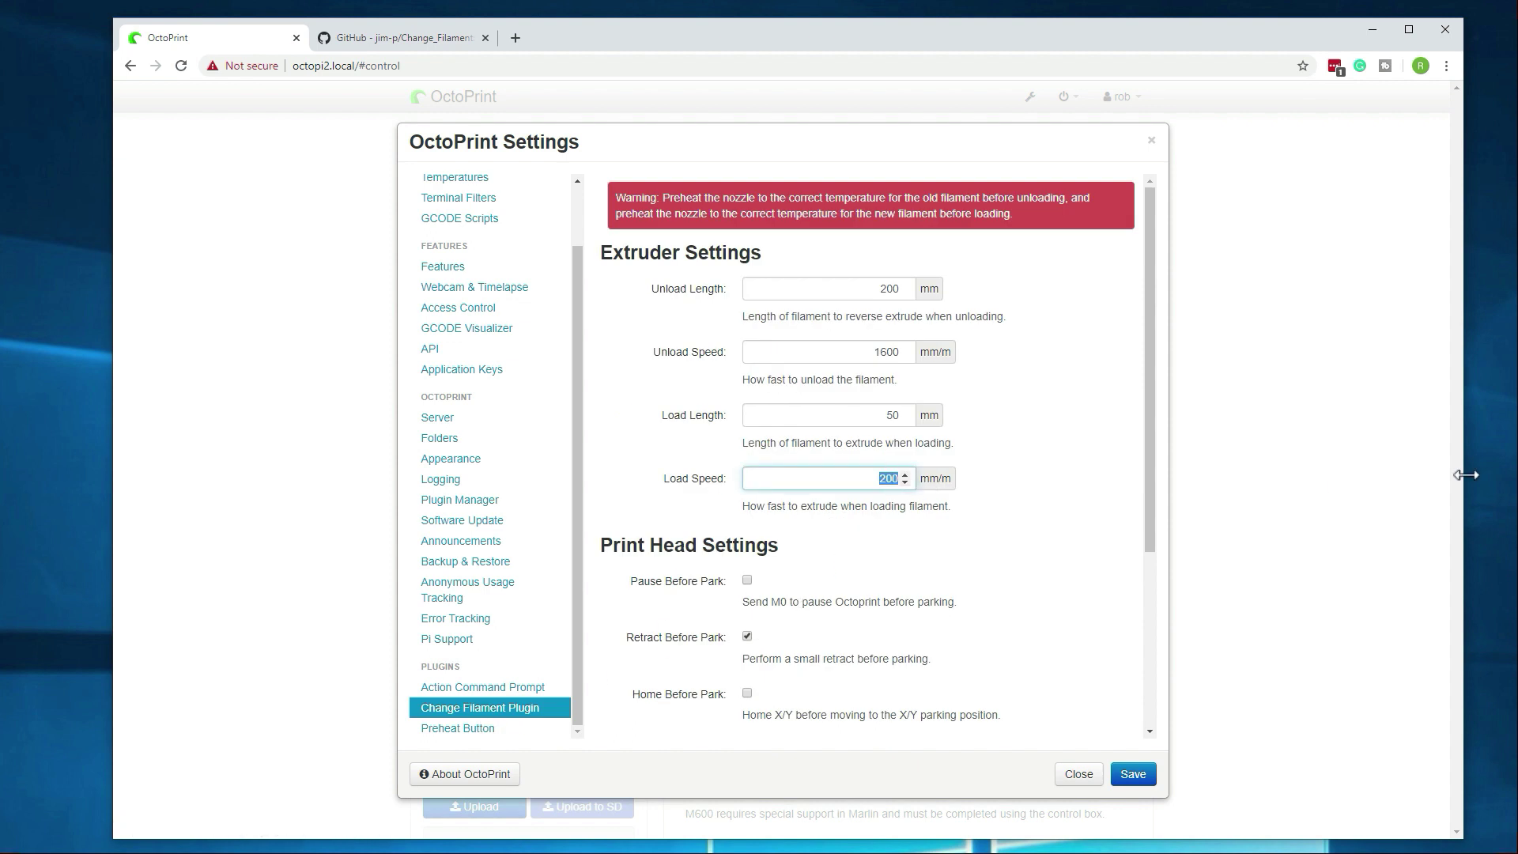
text(100)
click(1134, 774)
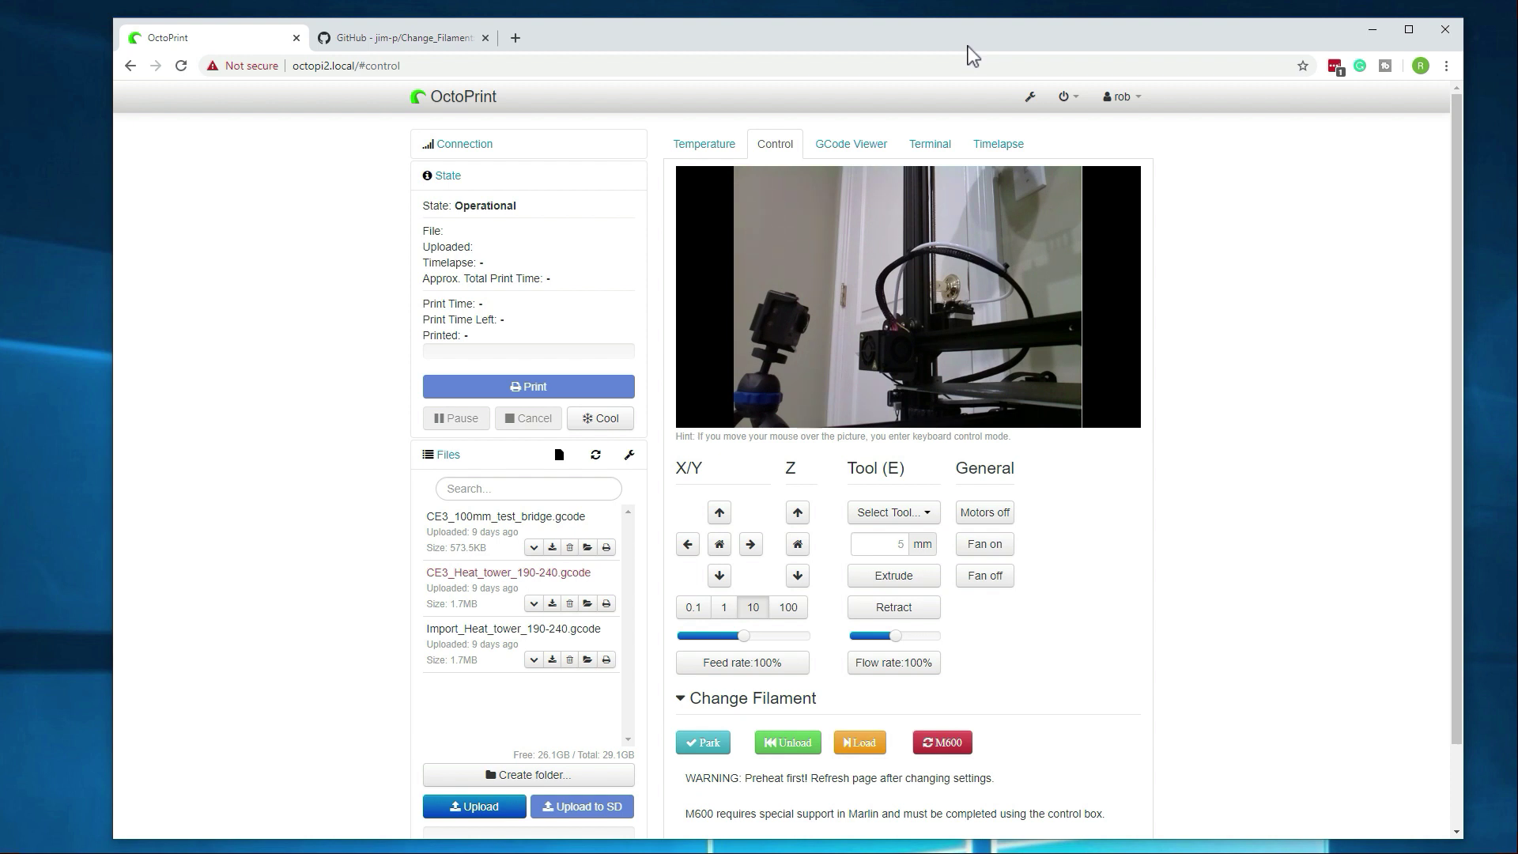
Restart OctoPrint again via the power menu, confirm, and reload the interface
click(1067, 98)
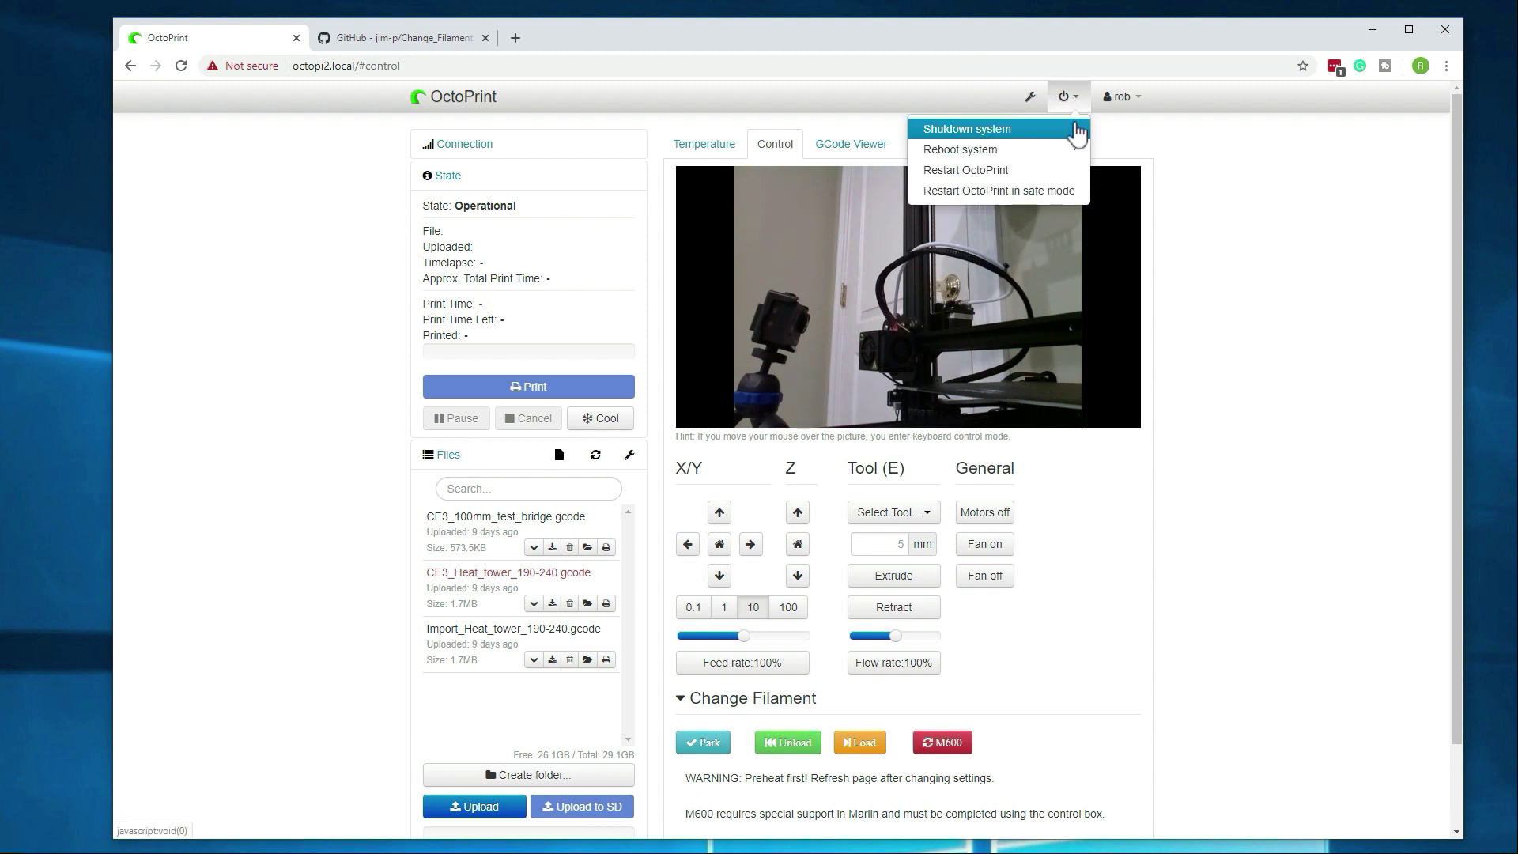
click(1016, 171)
click(959, 543)
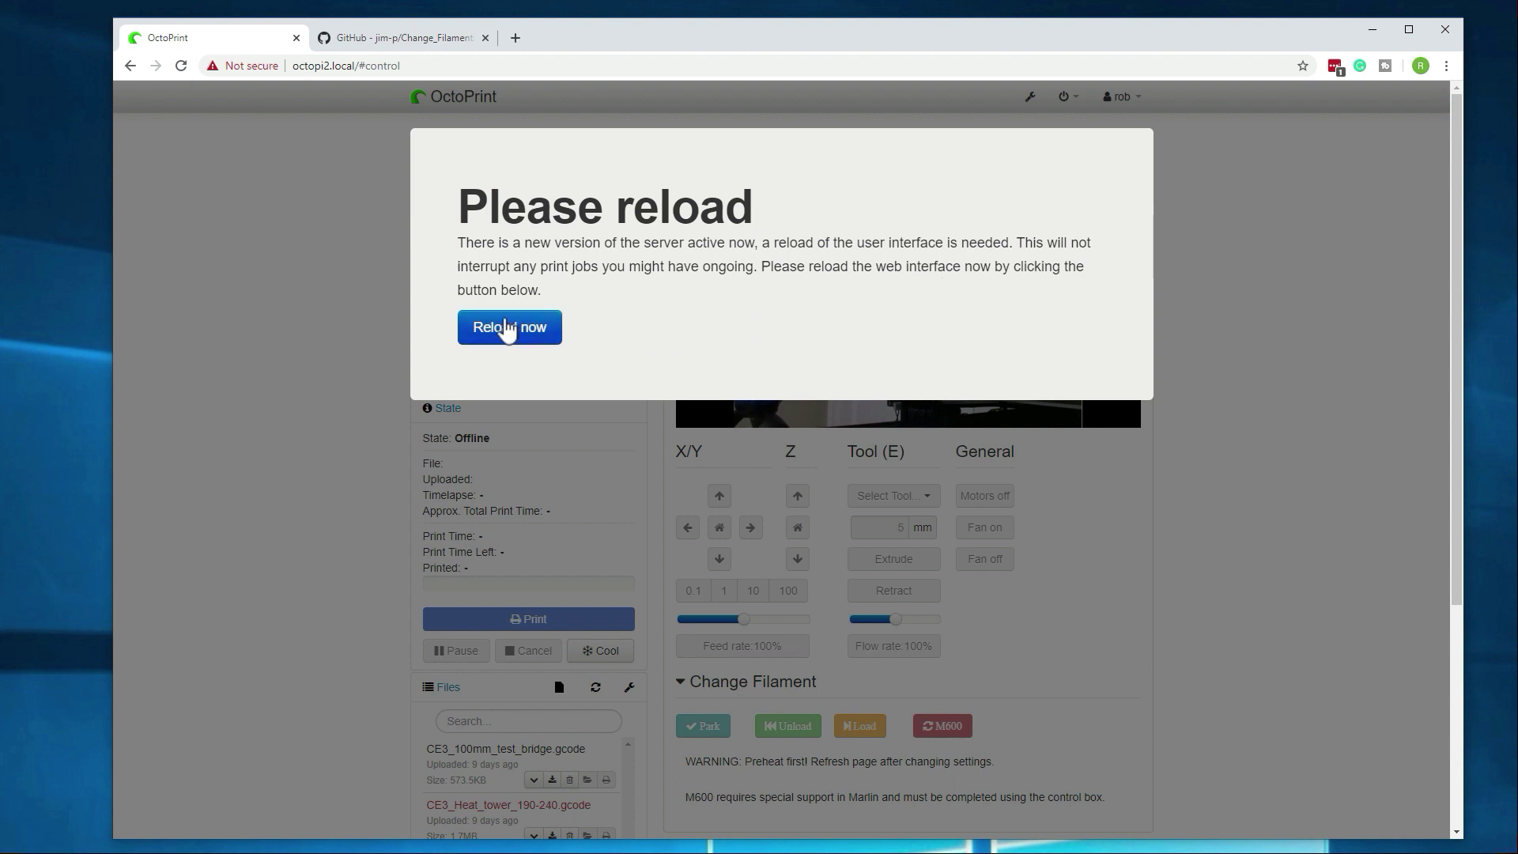
click(514, 328)
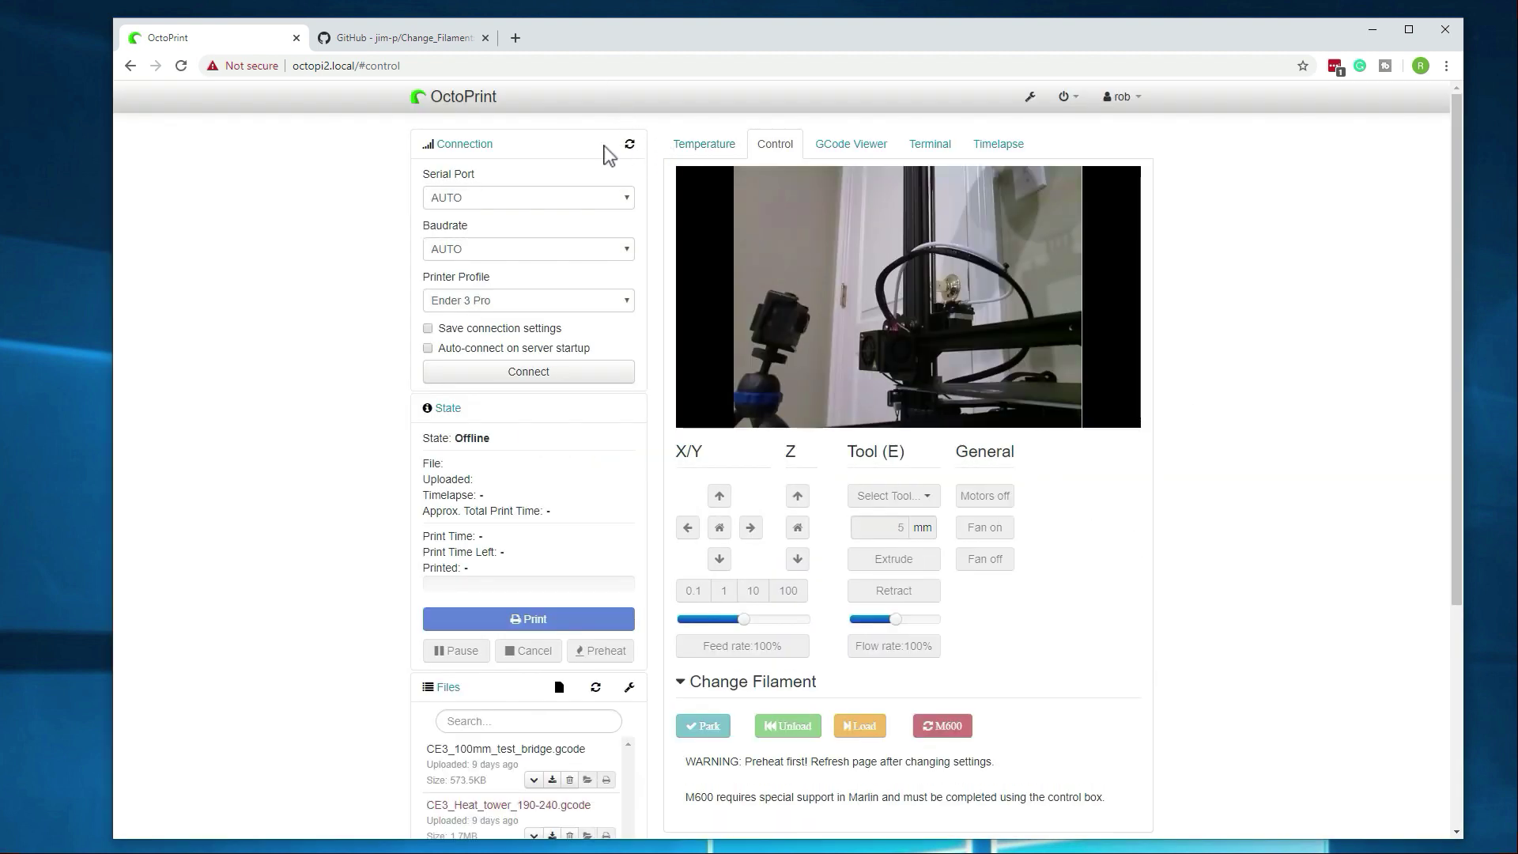
Reconnect to the printer and set the tool target to the PLA preset of 180°C
click(504, 373)
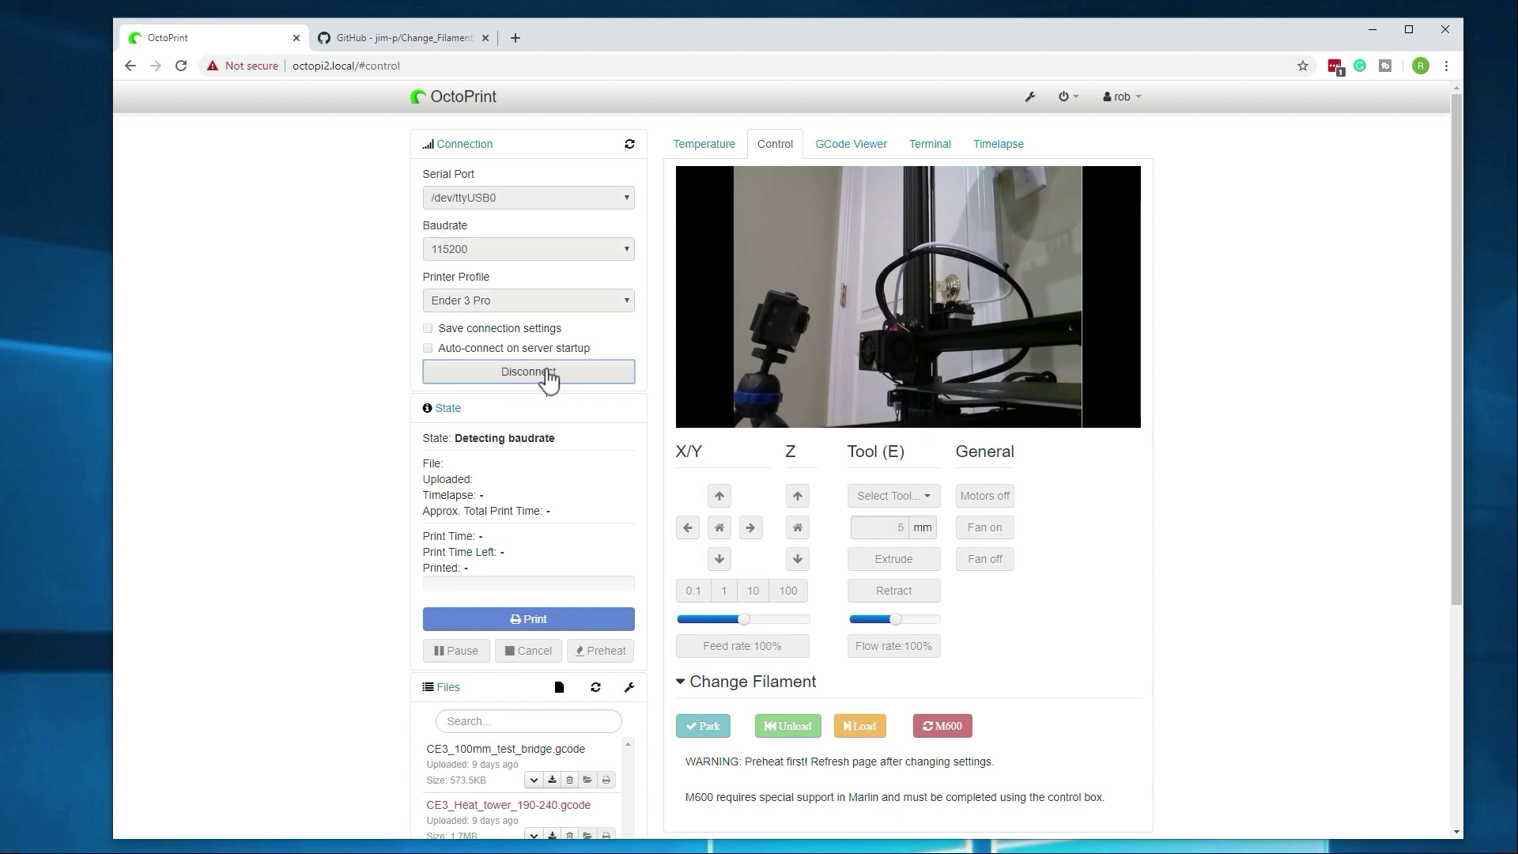
click(716, 144)
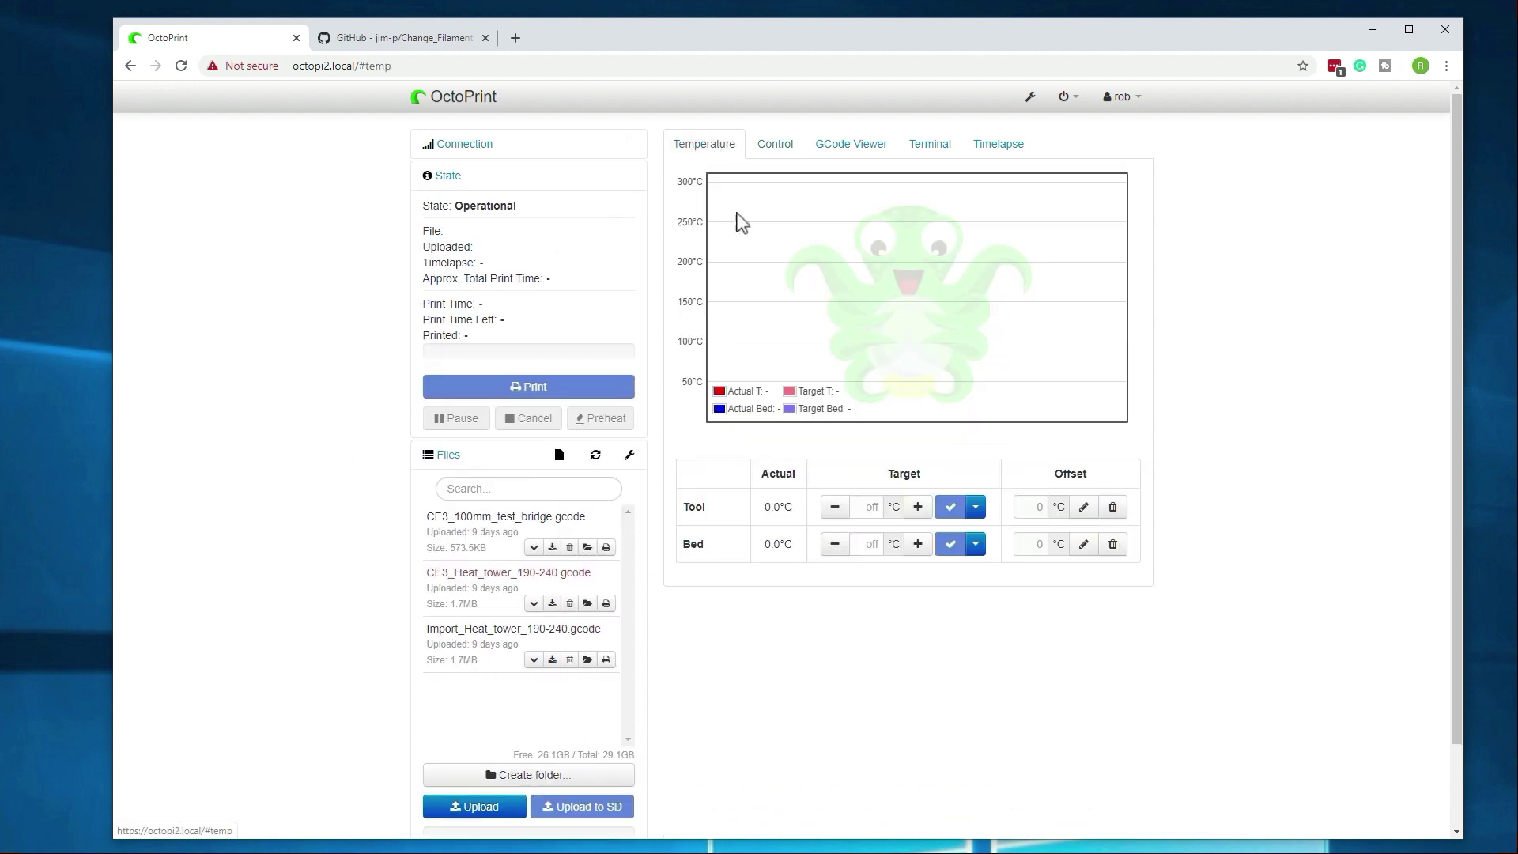
click(974, 507)
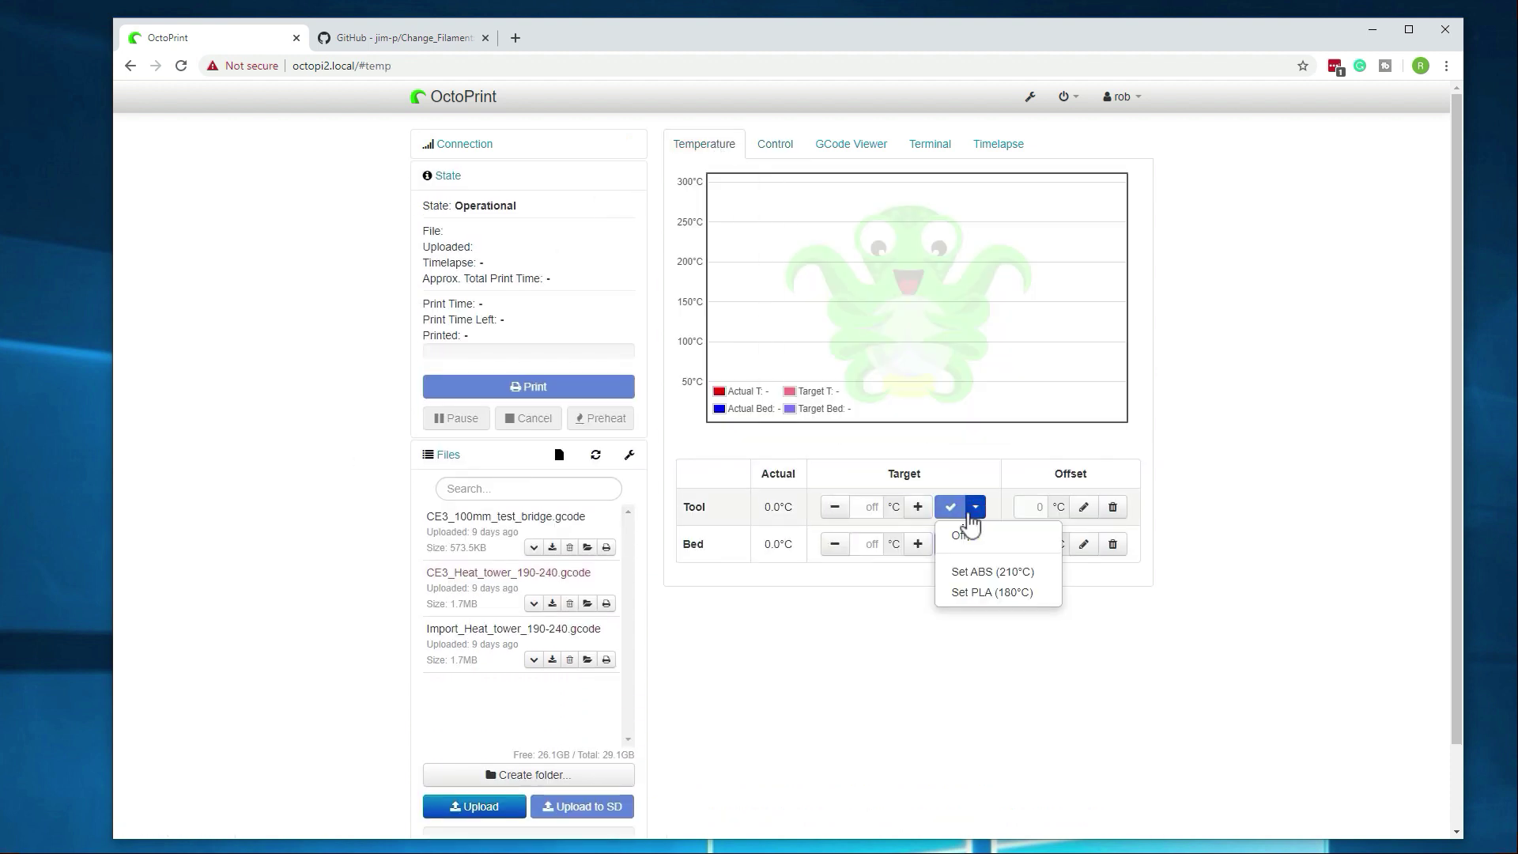
click(963, 594)
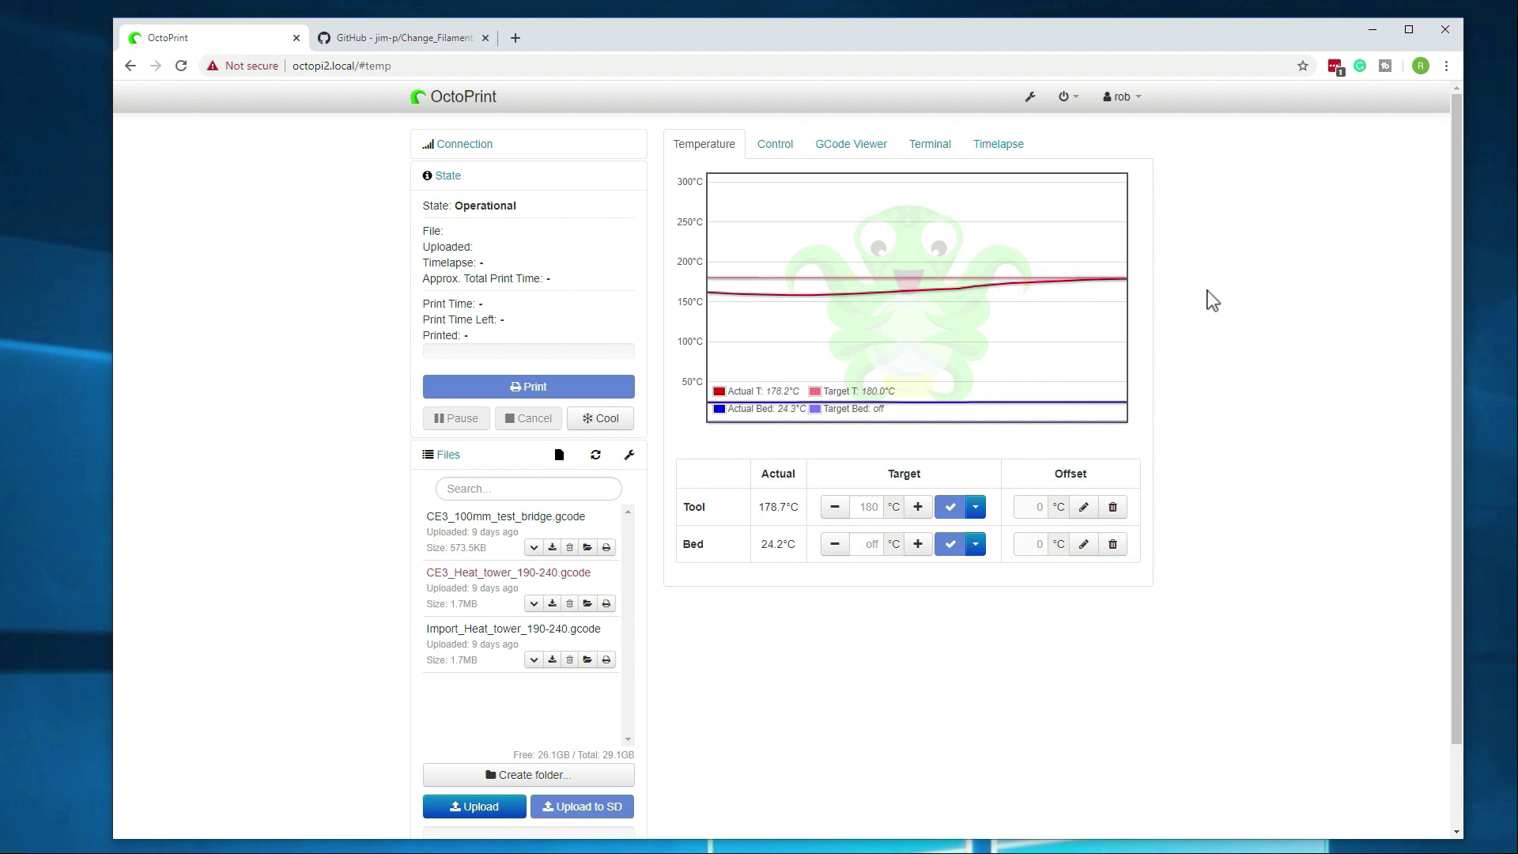
Run the Change Filament load again from the Control view with the new speed
click(775, 151)
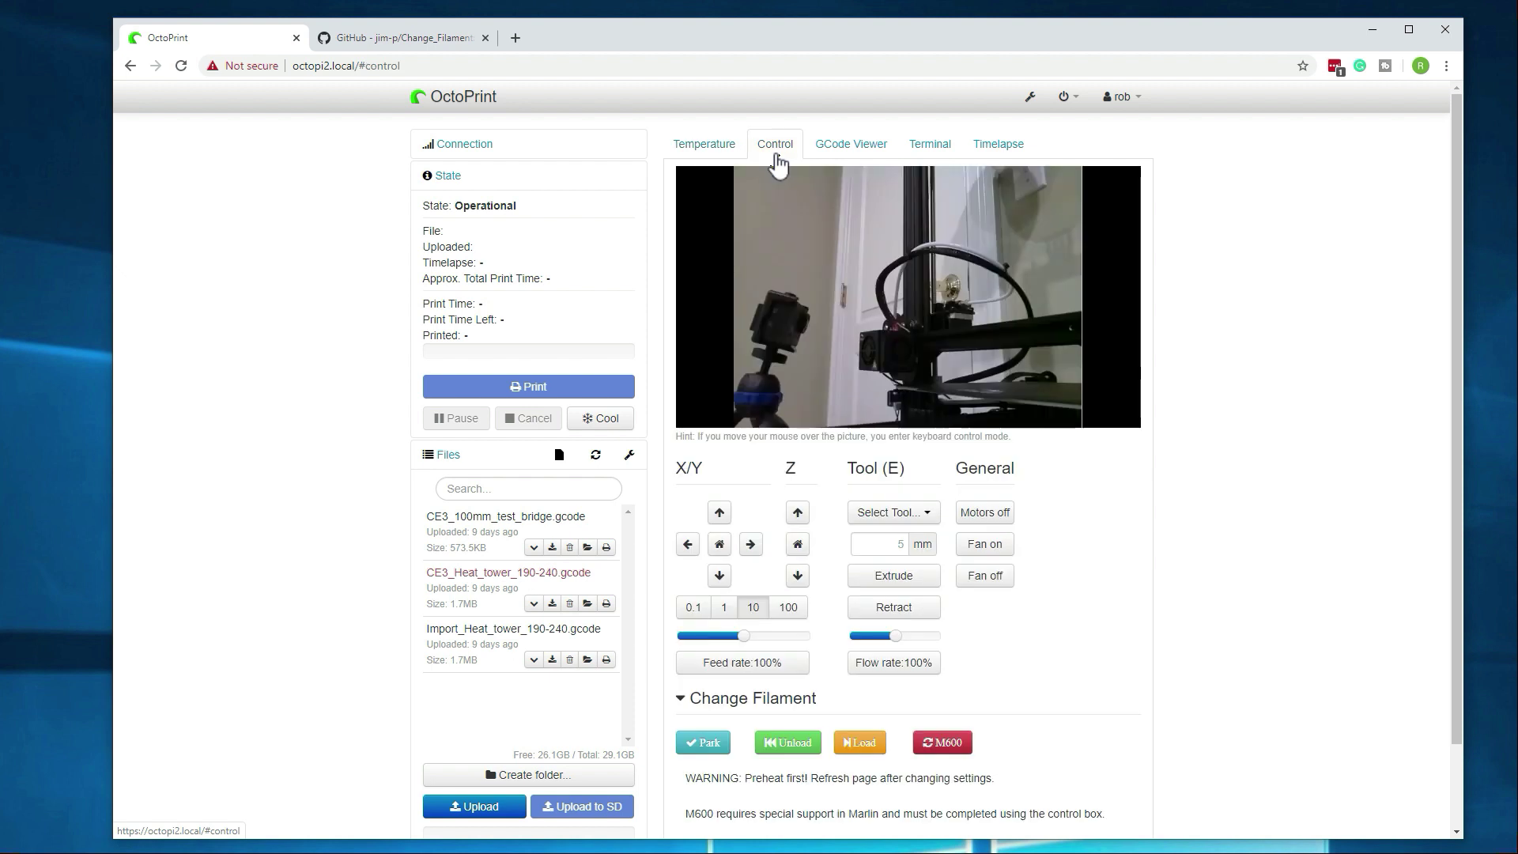
click(860, 747)
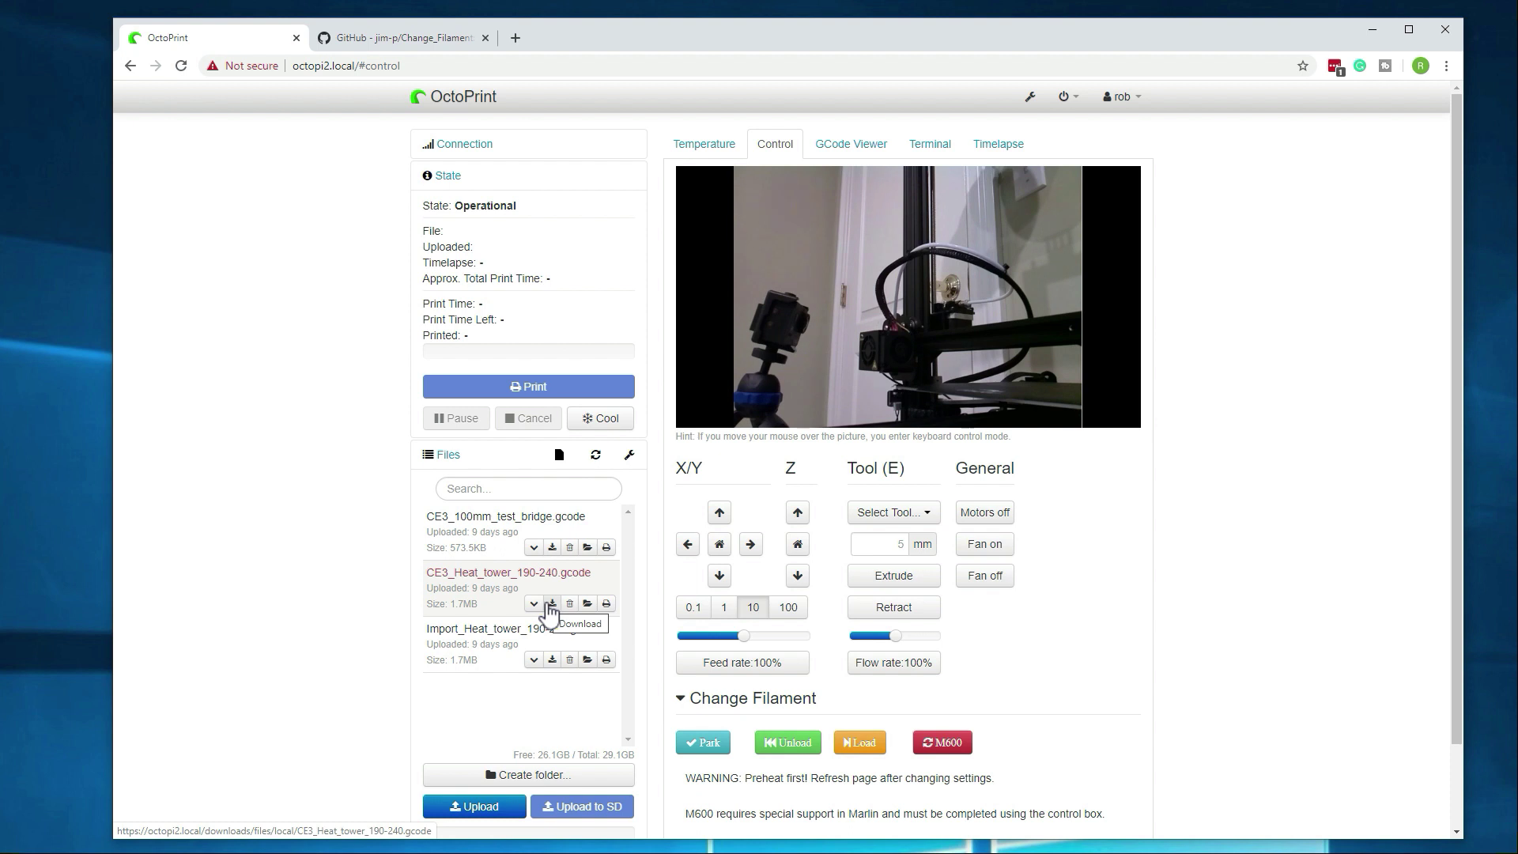
Load CE3_Heat_tower_190-240.gcode from the Files list and start printing it
click(586, 605)
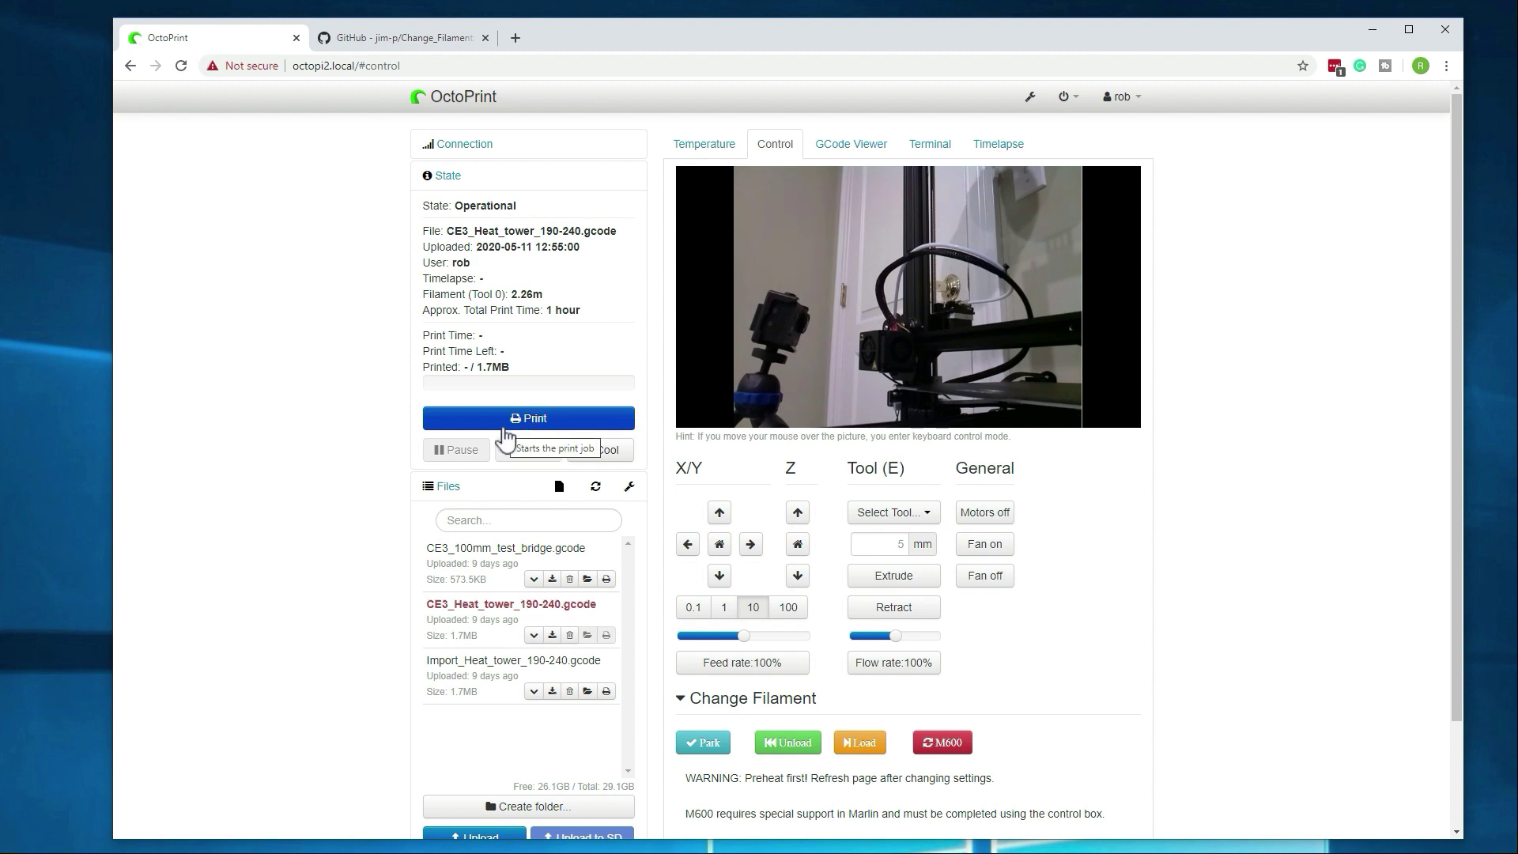
click(545, 419)
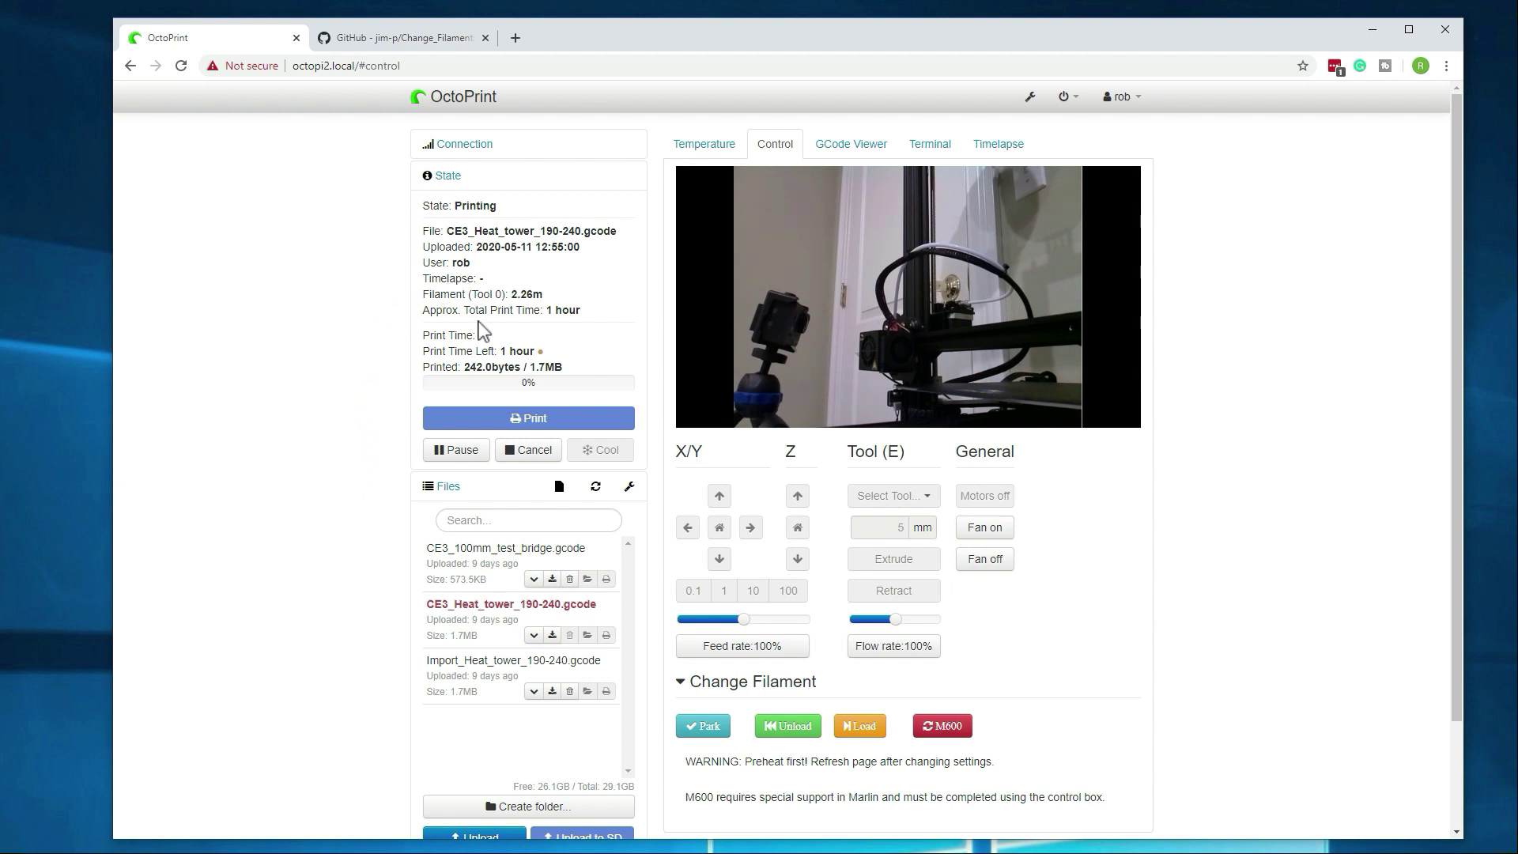
Show the temperature graph with the tool at 180°C and the bed heating toward 65°C
click(706, 145)
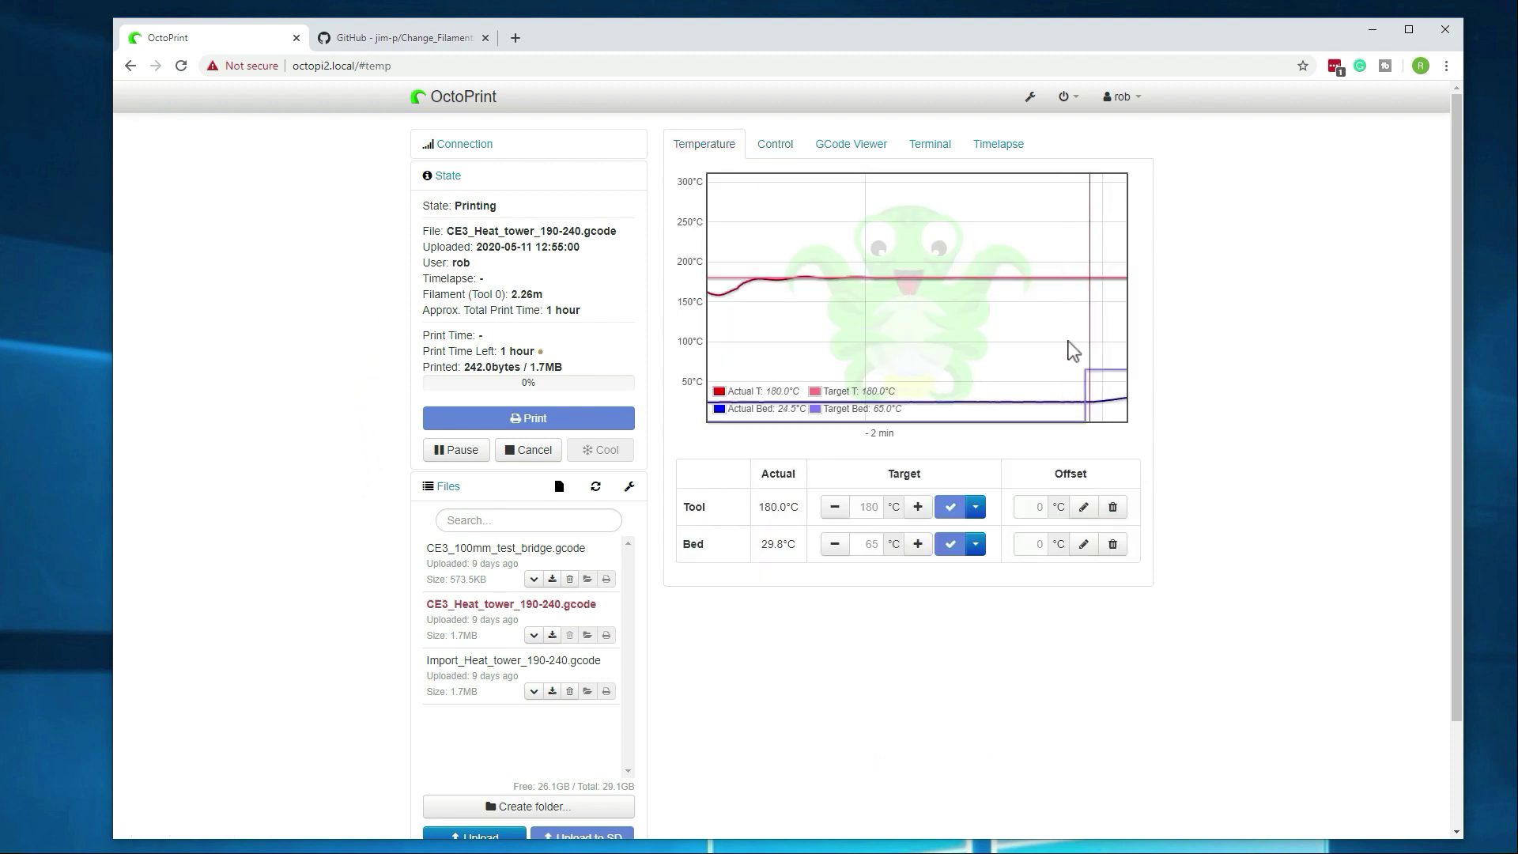